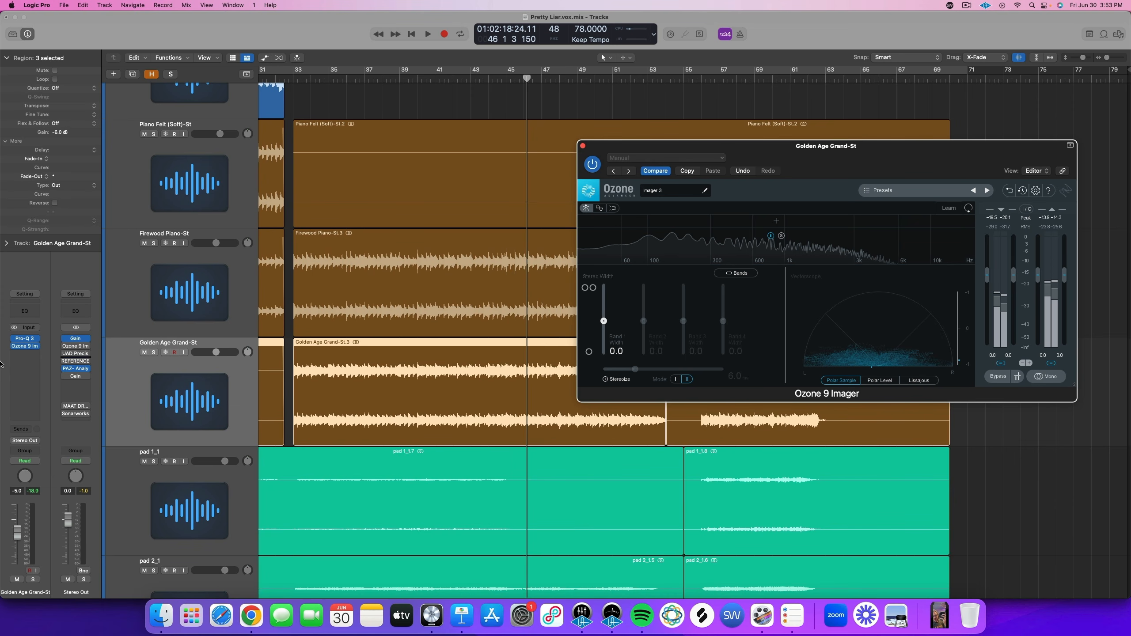
Bypass the Golden Age Grand-St Ozone 9 Imager, play the song to hear the difference, and switch the imager back on
{"action": "left_click", "coordinate": [14, 348]}
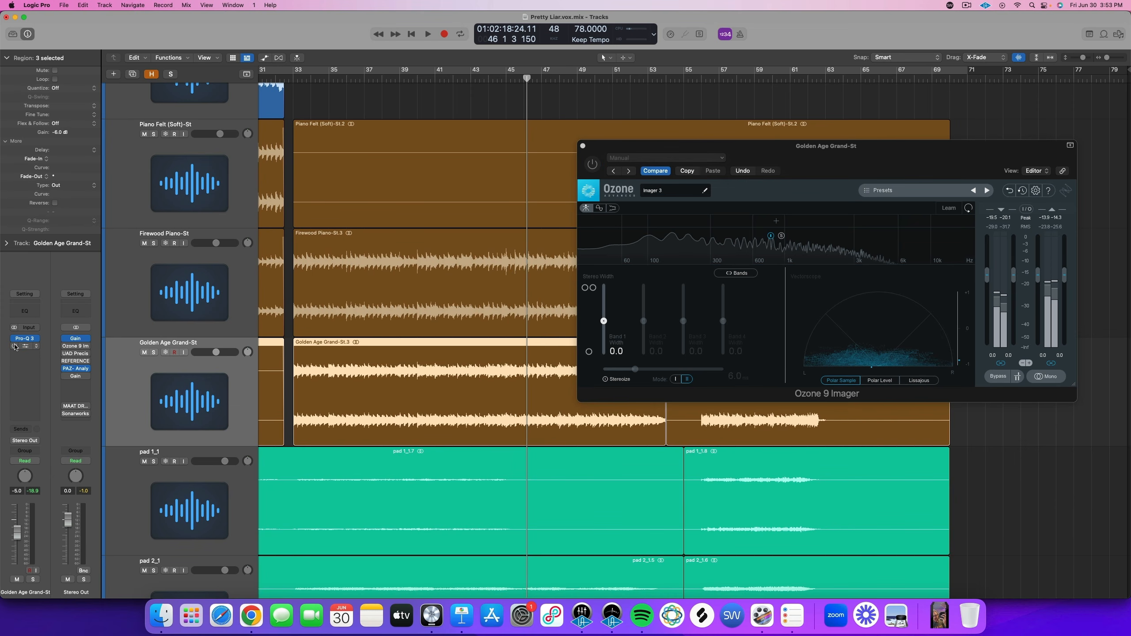
{"action": "key", "text": "space"}
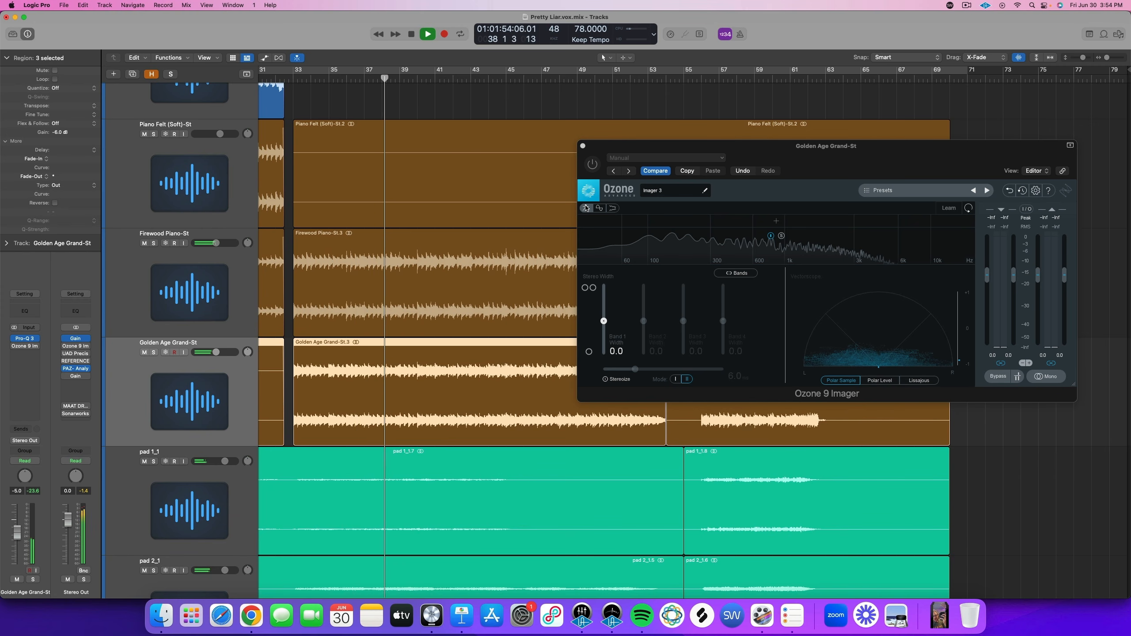
{"action": "key", "text": "space"}
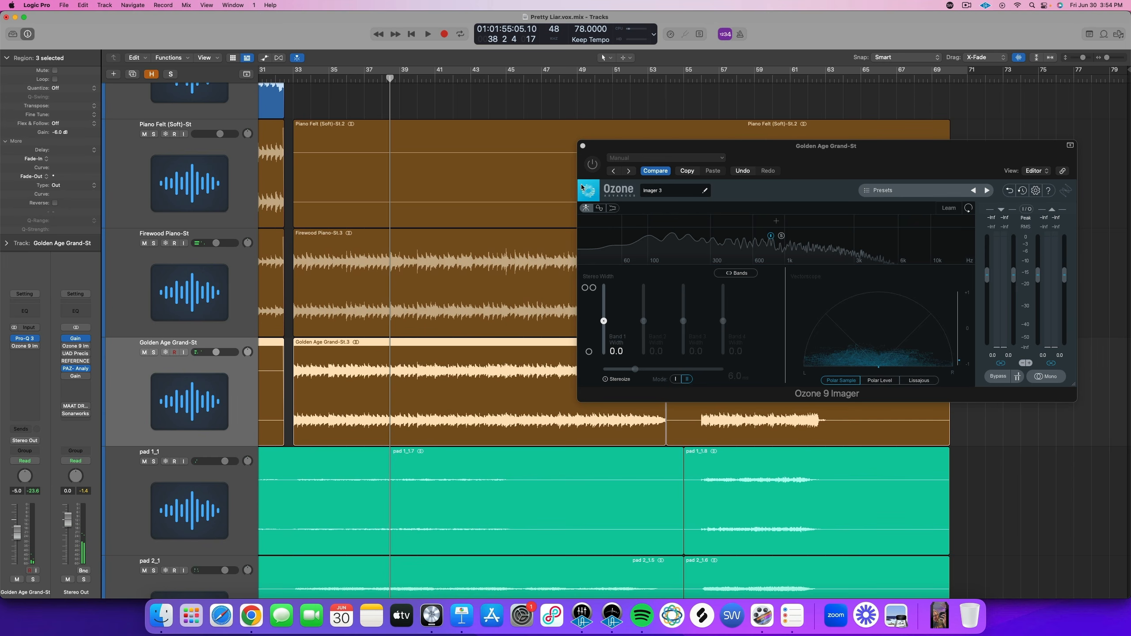
{"action": "left_click", "coordinate": [595, 164]}
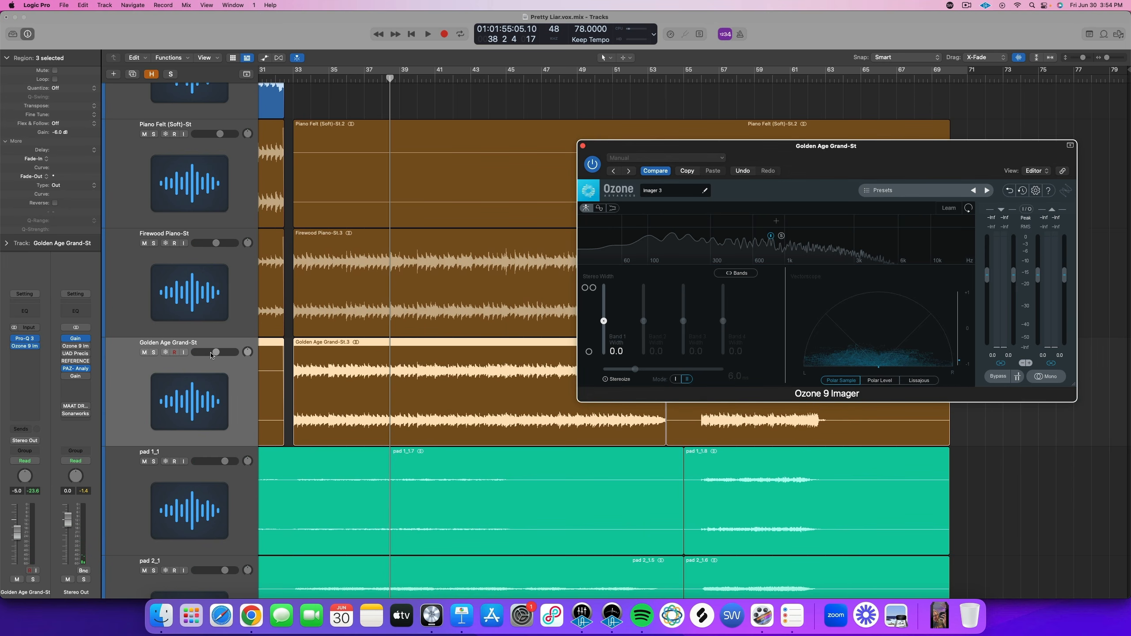
Close the Golden Age Grand-St imager and open the Ozone 9 Imager on the Stereo Out channel
{"action": "left_click", "coordinate": [75, 346]}
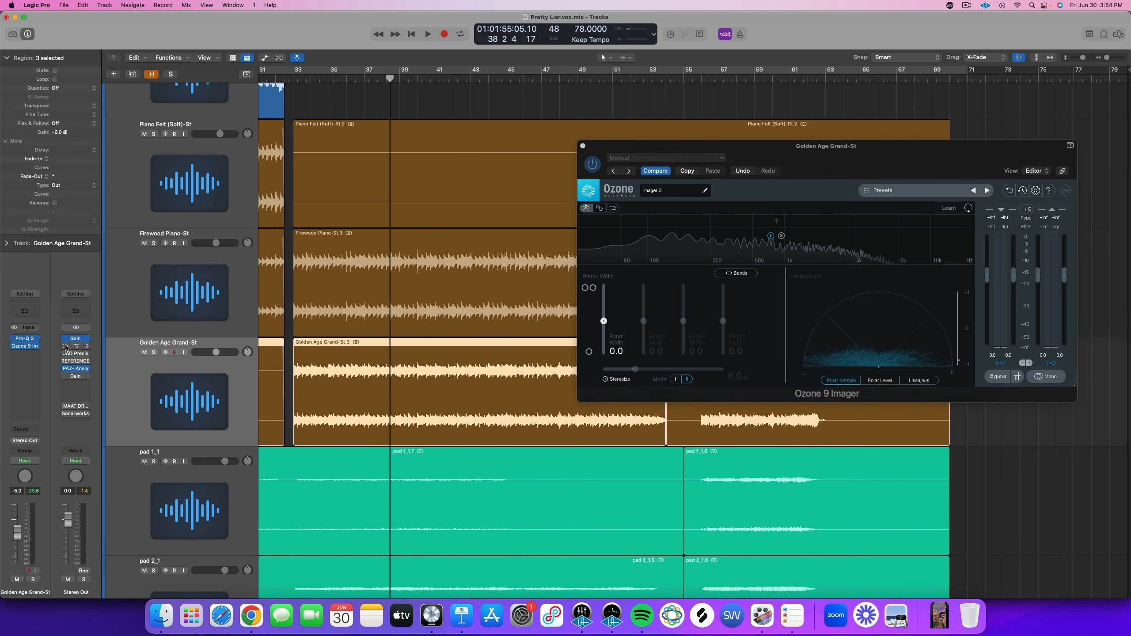
{"action": "left_click", "coordinate": [582, 146]}
{"action": "left_click_drag", "start_coordinate": [540, 267], "coordinate": [577, 160]}
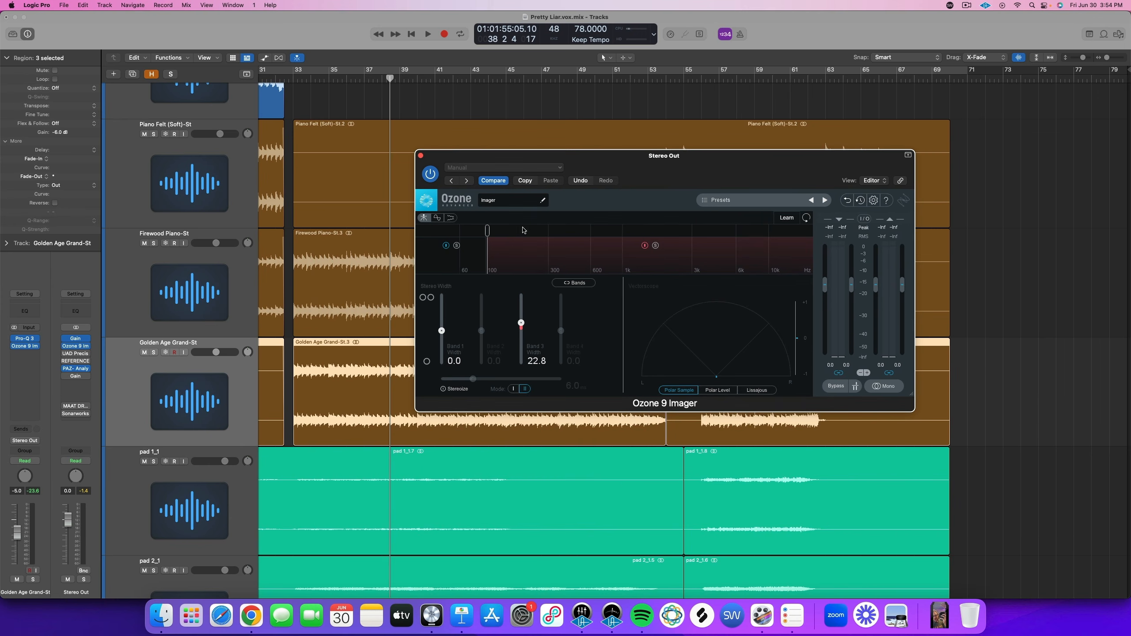
Raise Band 3's width to 100 in the Stereo Out imager, lower its crossover below 60 Hz, and audition the mix
{"action": "left_click_drag", "start_coordinate": [521, 323], "coordinate": [523, 282]}
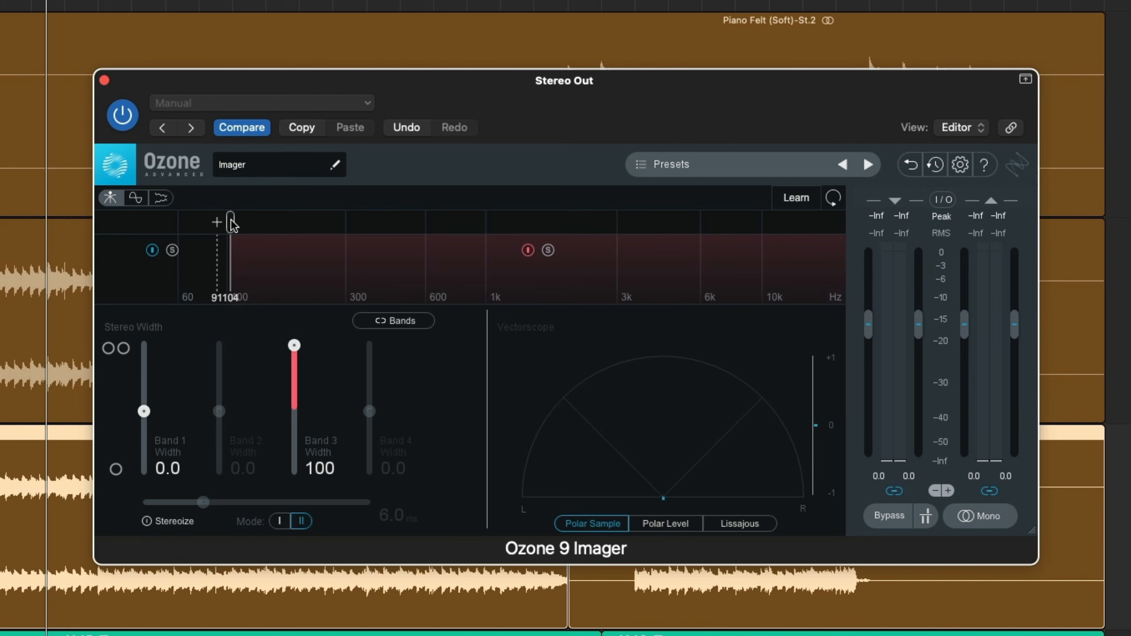
{"action": "left_click_drag", "start_coordinate": [231, 223], "coordinate": [67, 228]}
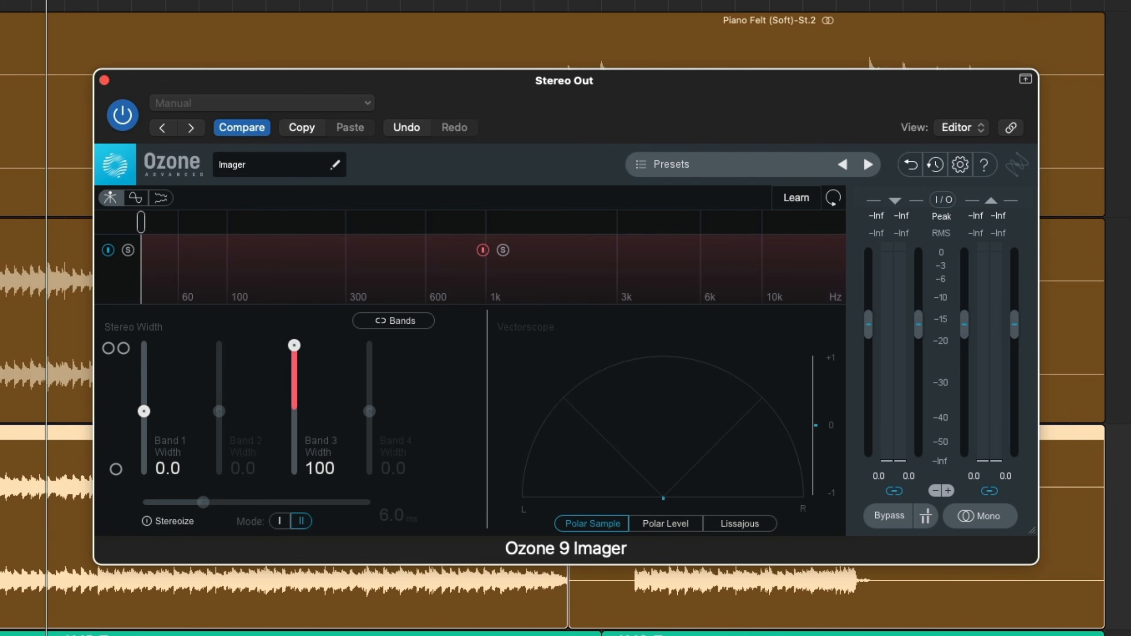
{"action": "key", "text": "space"}
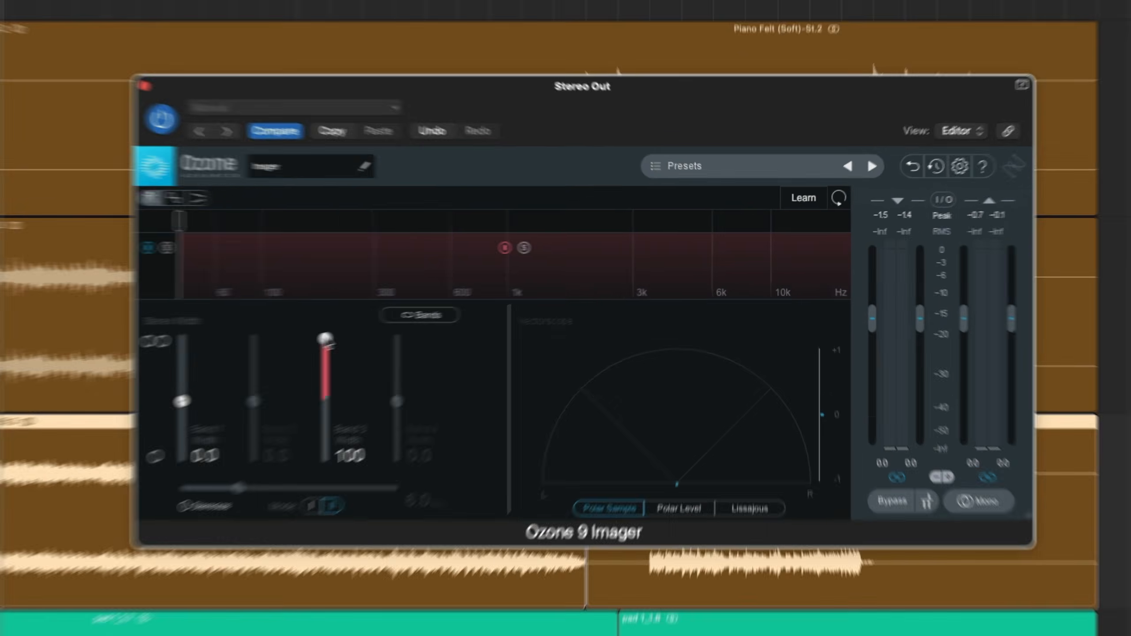
Set Band 3's width to 46.8 and compare the mix with the Stereo Out imager bypassed and active
{"action": "left_click_drag", "start_coordinate": [521, 296], "coordinate": [522, 311]}
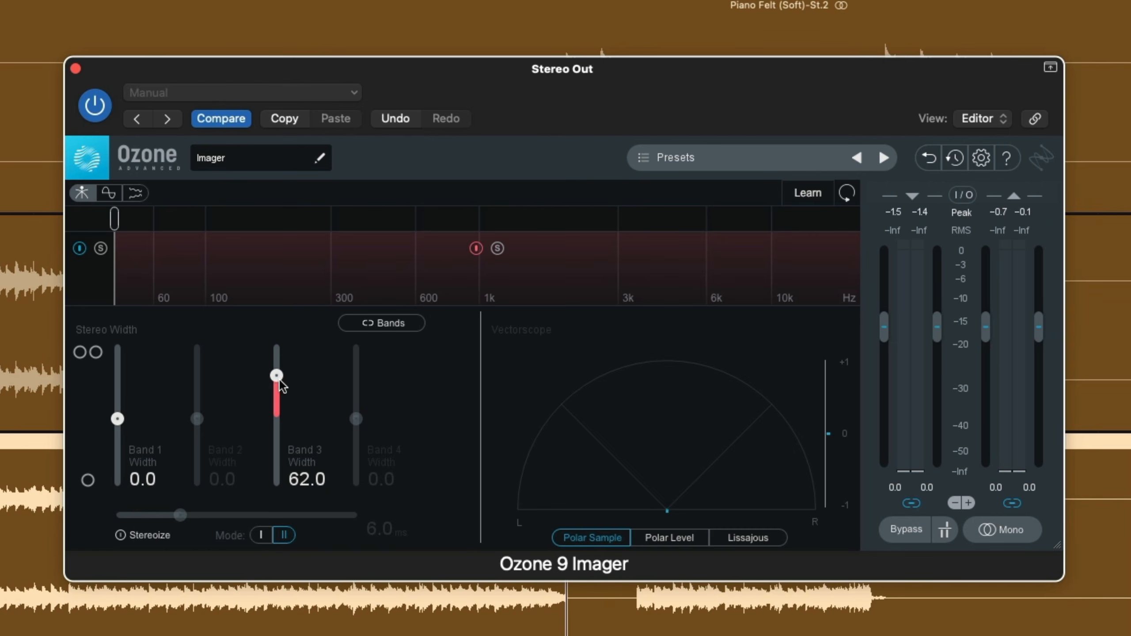
{"action": "left_click_drag", "start_coordinate": [280, 380], "coordinate": [279, 386]}
{"action": "key", "text": "space"}
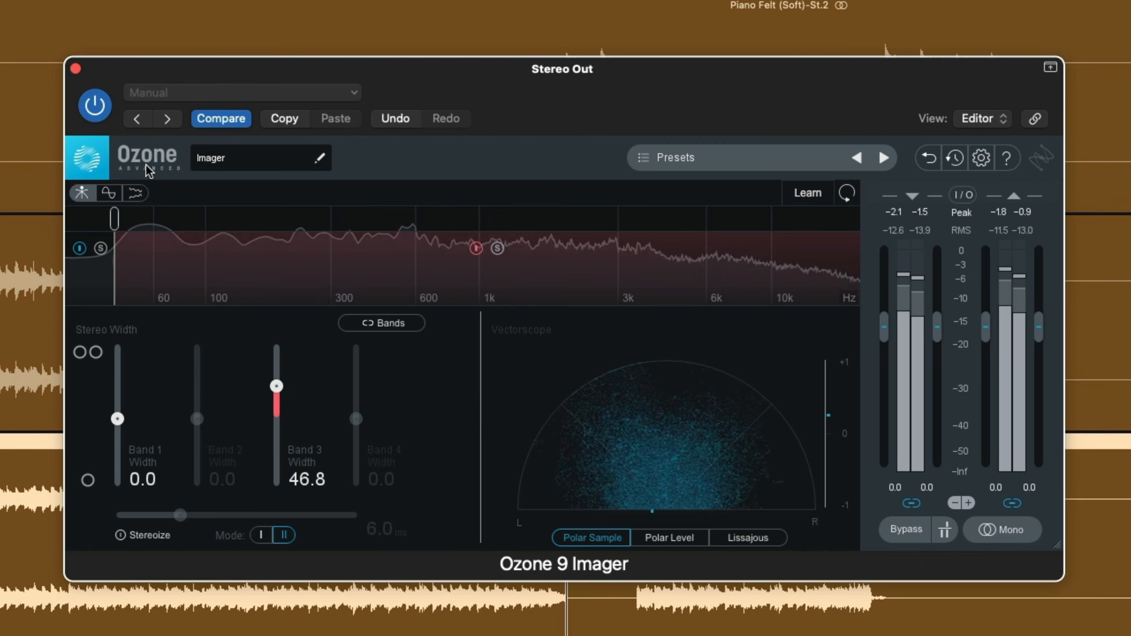
{"action": "left_click", "coordinate": [95, 106]}
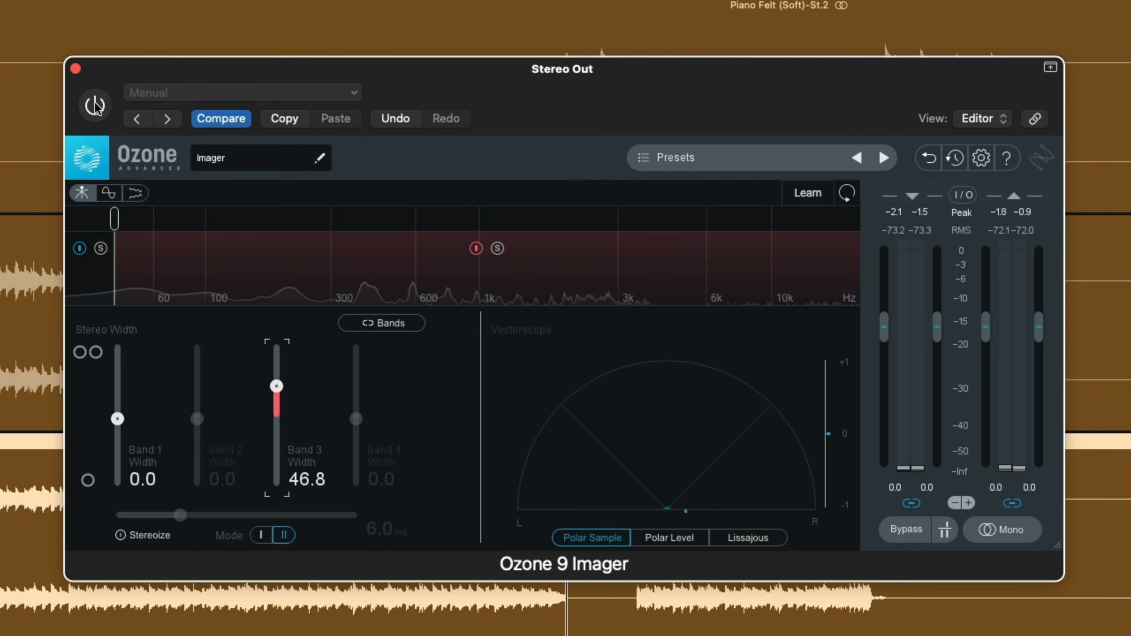
{"action": "left_click", "coordinate": [95, 106]}
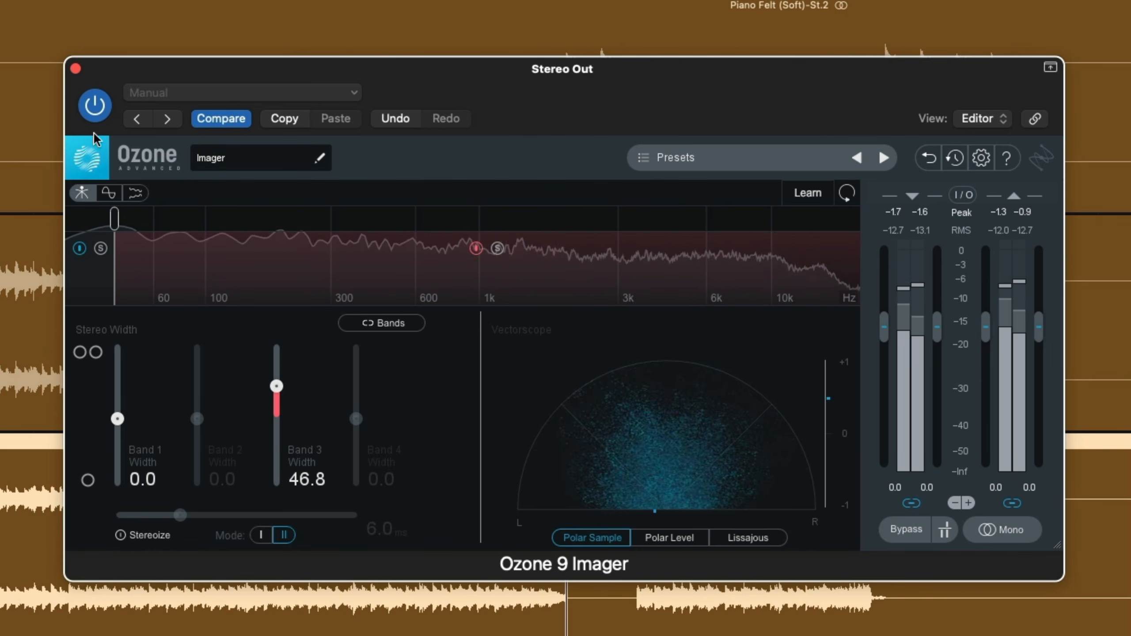
{"action": "key", "text": "space"}
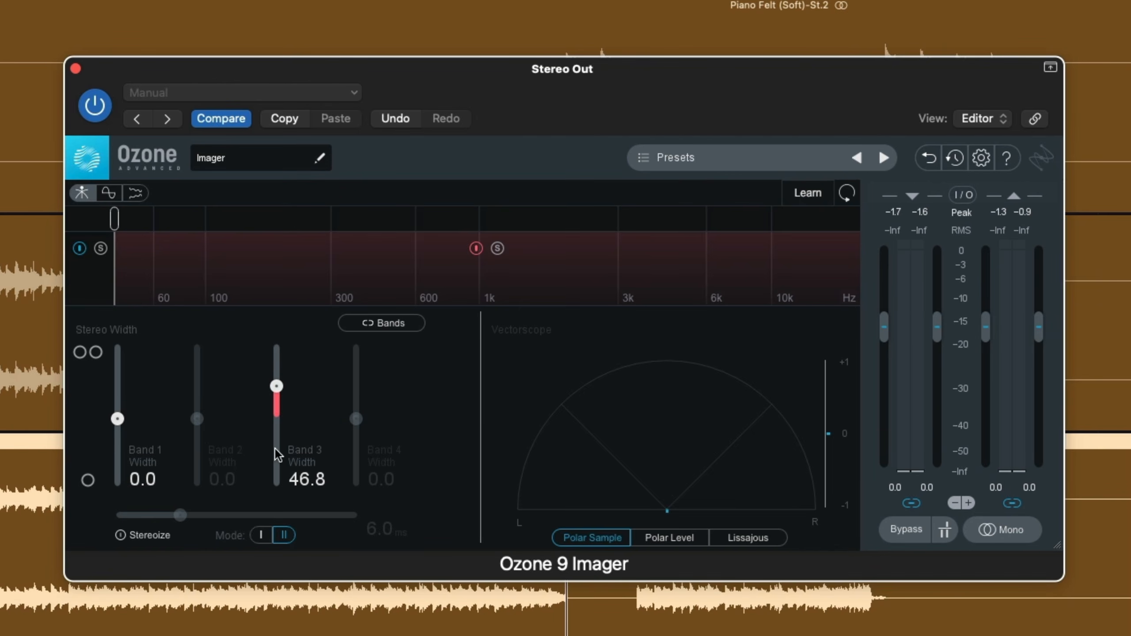
Set Band 3's width to 100 with the crossover at 1.0 kHz in the Stereo Out imager, and audition the mix
{"action": "left_click_drag", "start_coordinate": [280, 394], "coordinate": [279, 352]}
{"action": "left_click_drag", "start_coordinate": [115, 218], "coordinate": [422, 229]}
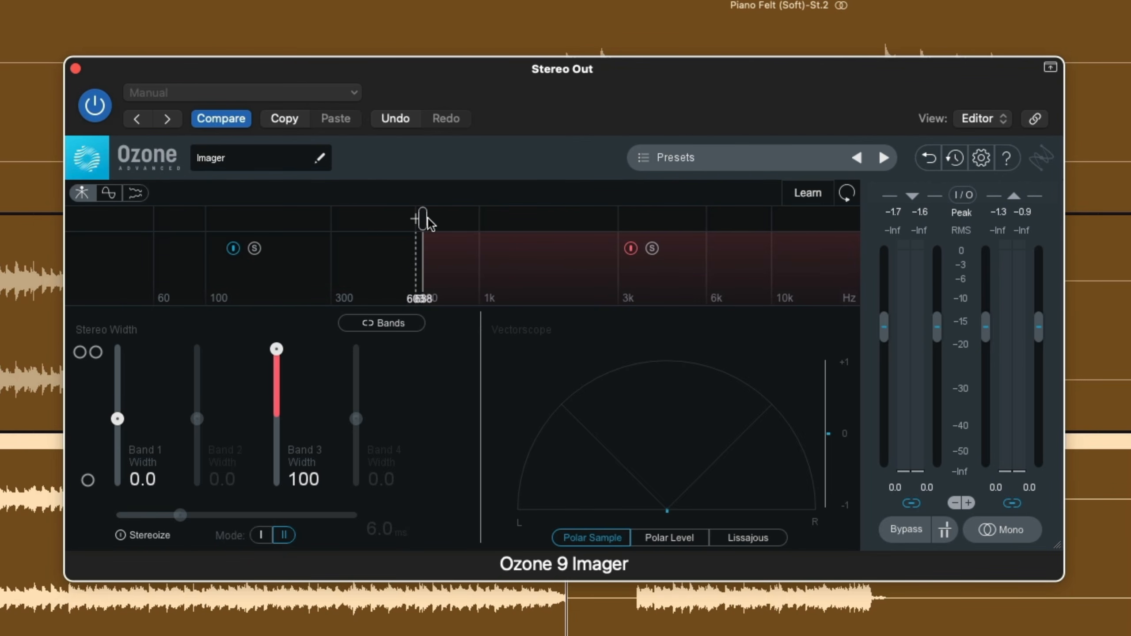
{"action": "left_click_drag", "start_coordinate": [428, 218], "coordinate": [481, 217]}
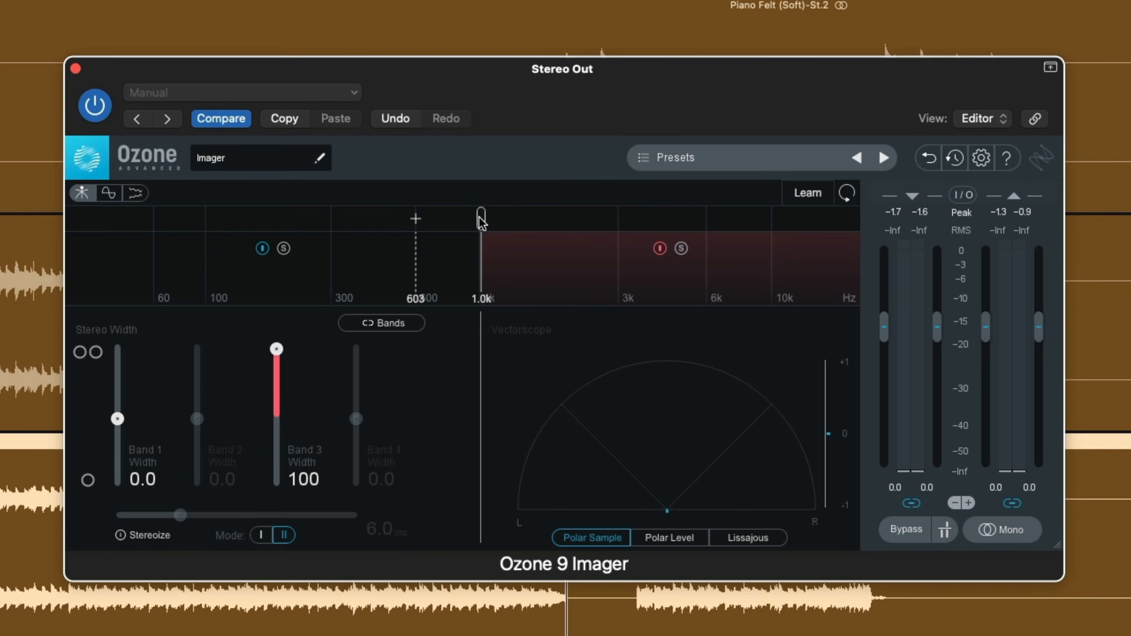
{"action": "key", "text": "space"}
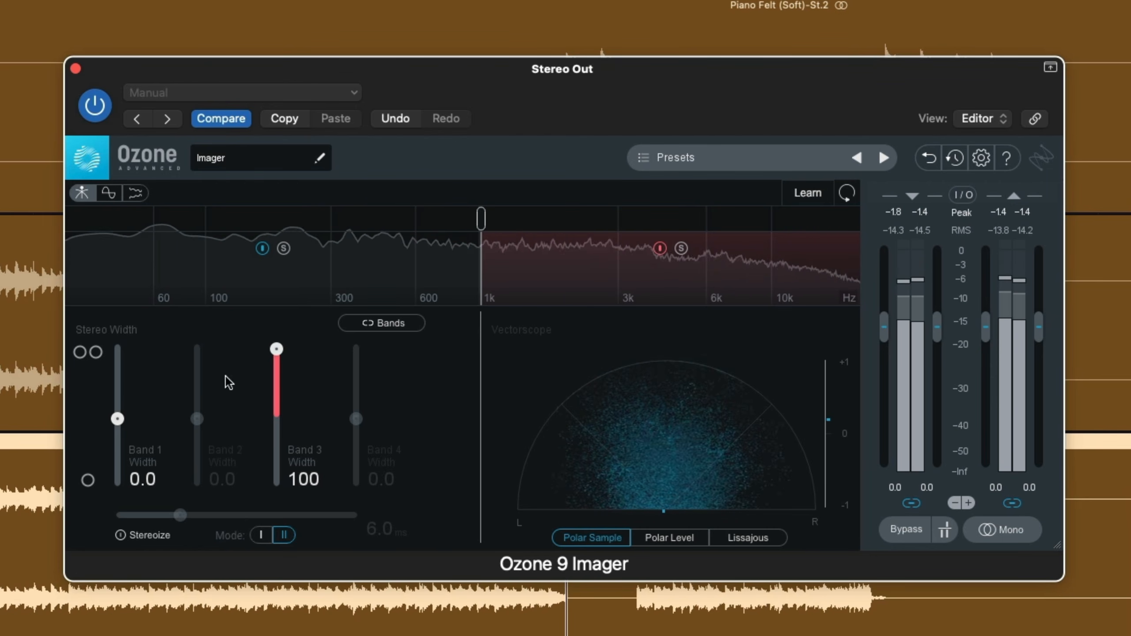
Bypass the Stereo Out imager and close its window
{"action": "left_click", "coordinate": [96, 106]}
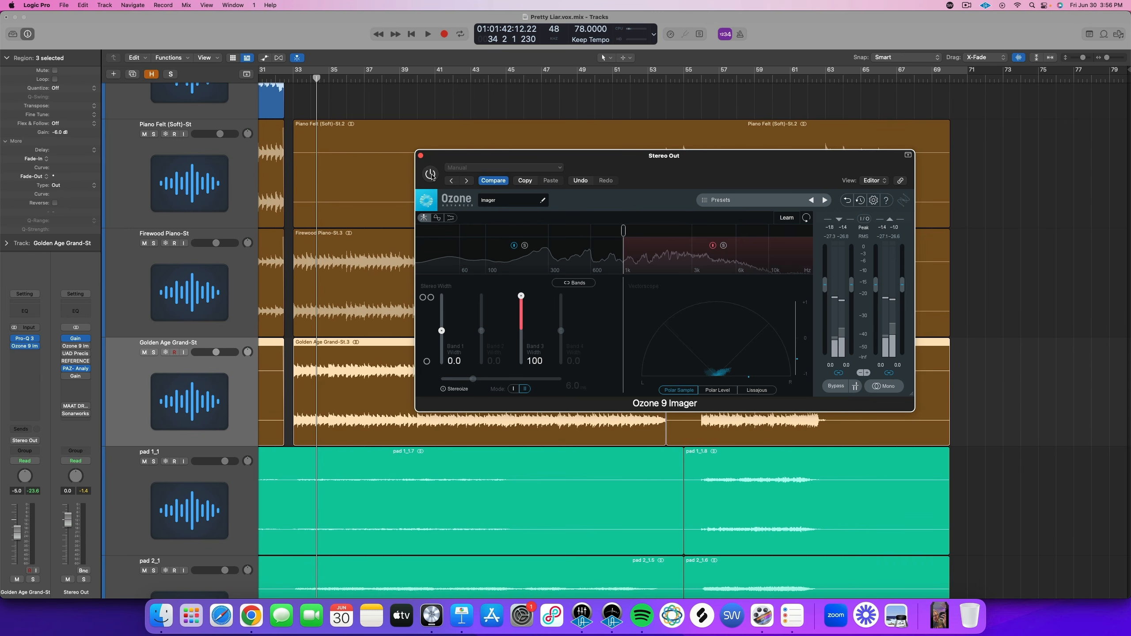
{"action": "left_click", "coordinate": [420, 156]}
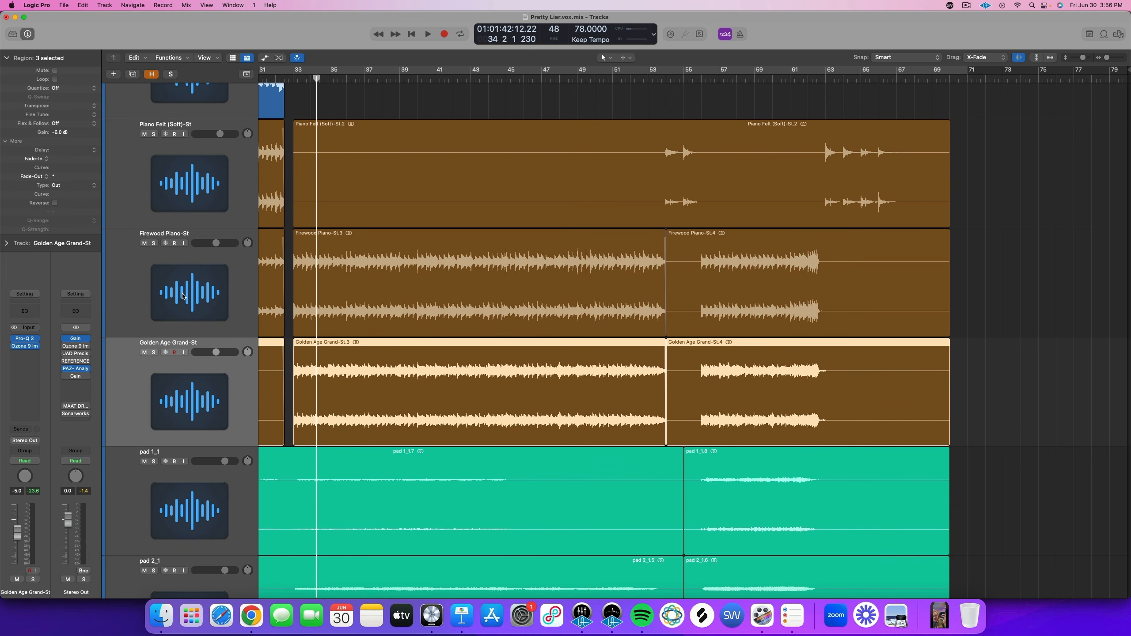
Select the Firewood Piano-St track and open its Ozone 9 Imager
{"action": "left_click", "coordinate": [211, 300], "text": "shift"}
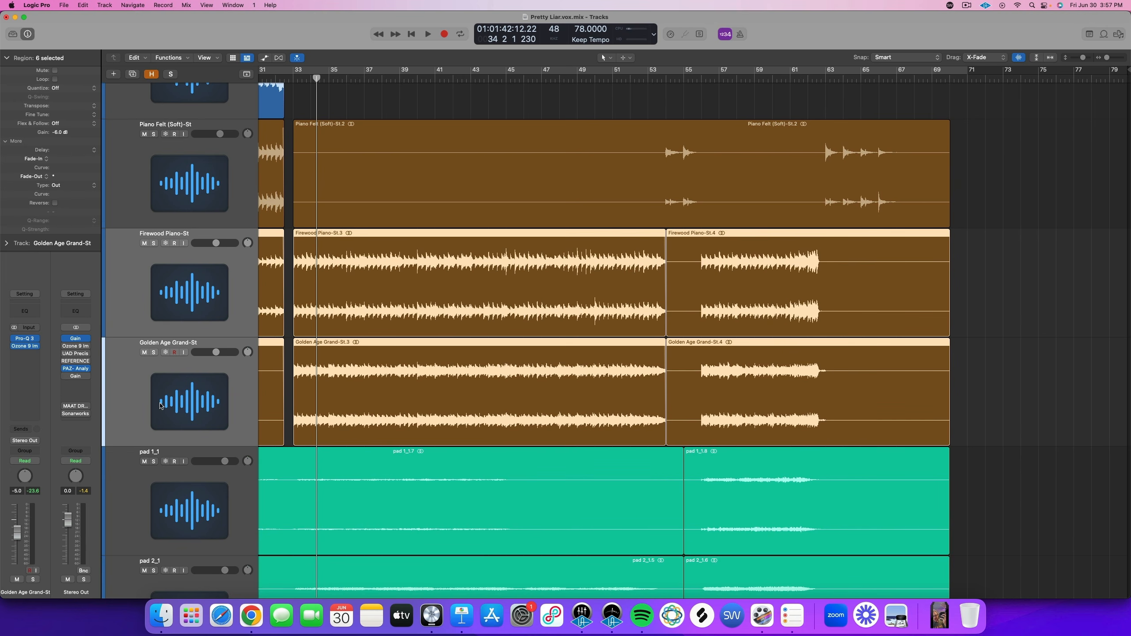
{"action": "left_click", "coordinate": [156, 286]}
{"action": "left_click", "coordinate": [25, 362]}
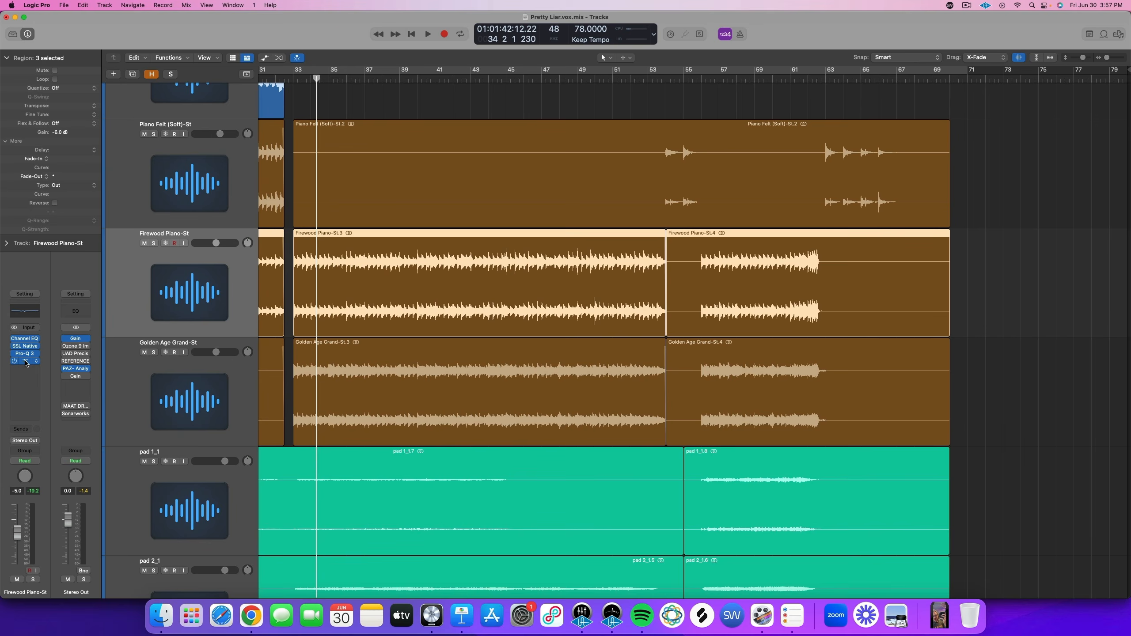
{"action": "left_click_drag", "start_coordinate": [924, 338], "coordinate": [732, 179]}
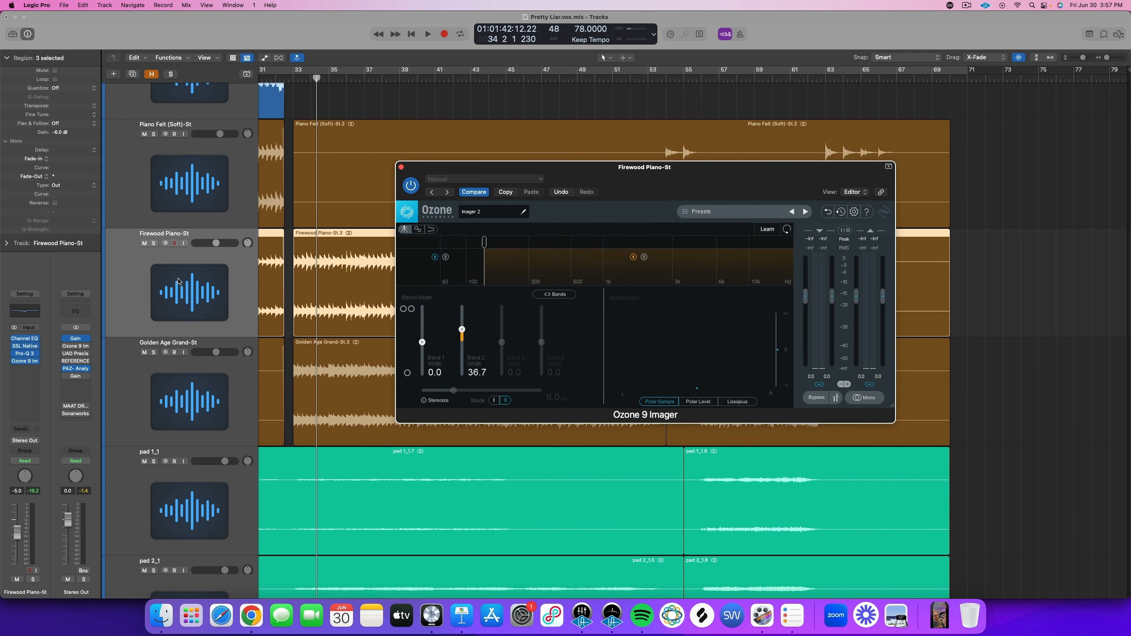
Solo the Firewood Piano-St and Golden Age Grand-St tracks and play them back with both of their imagers bypassed
{"action": "left_click_drag", "start_coordinate": [153, 244], "coordinate": [153, 353]}
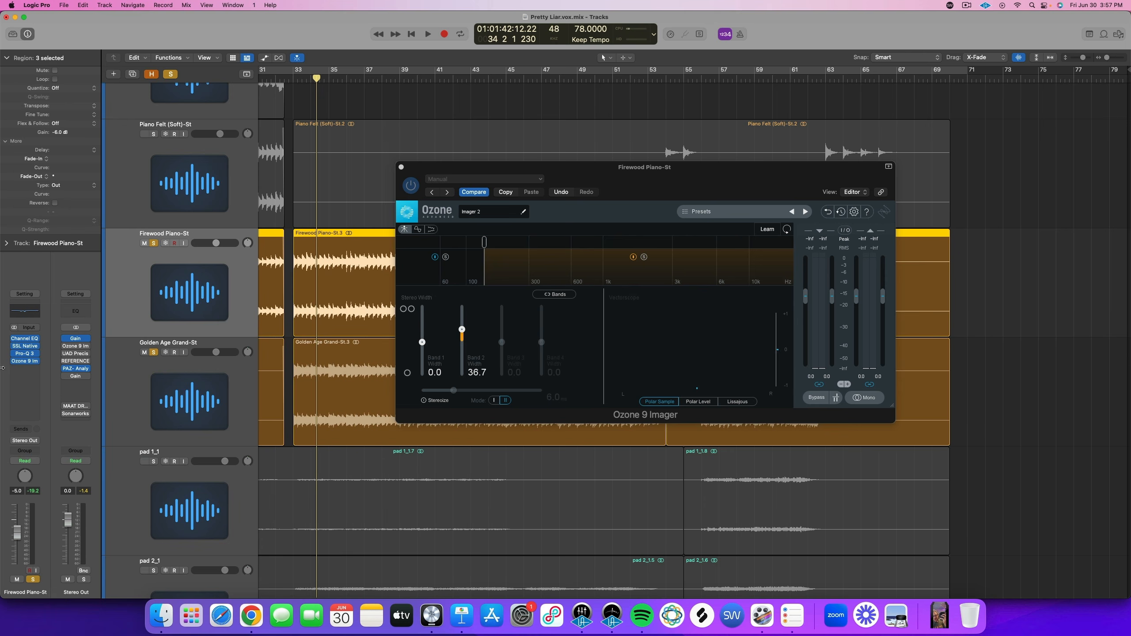
{"action": "mouse_move", "coordinate": [12, 365]}
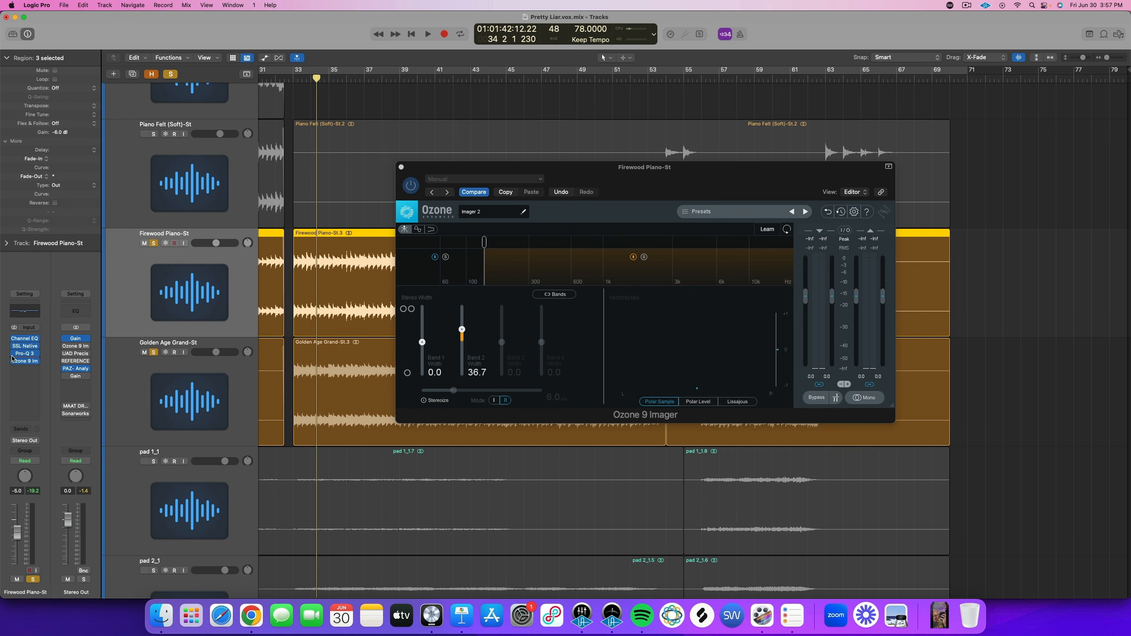
{"action": "left_click", "coordinate": [206, 394]}
{"action": "mouse_move", "coordinate": [16, 350]}
{"action": "key", "text": "space"}
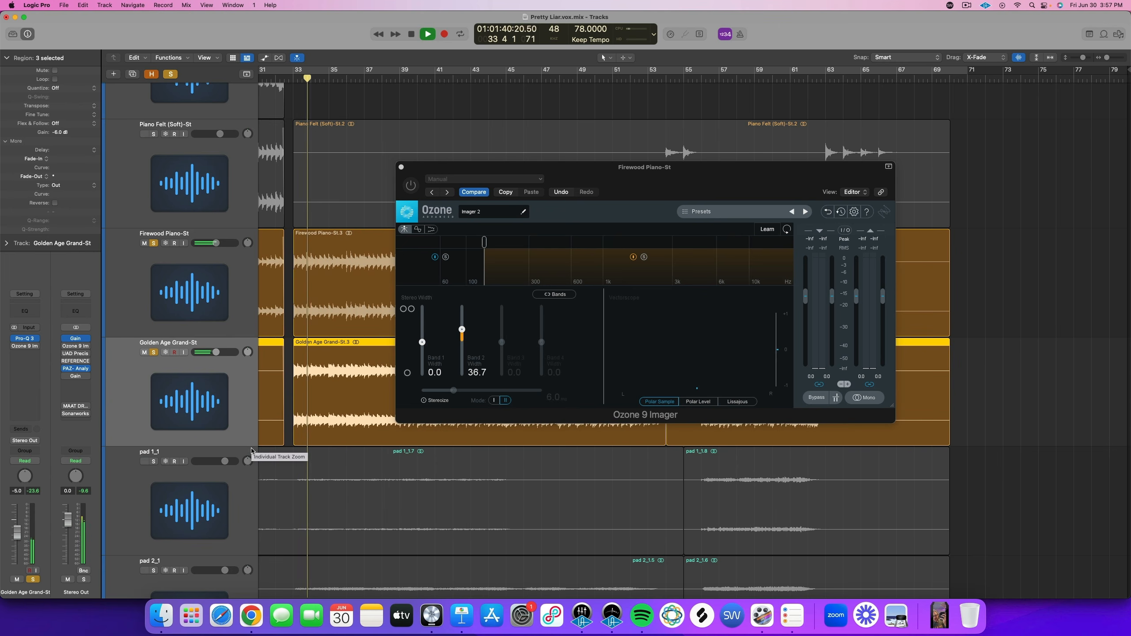
{"action": "left_click_drag", "start_coordinate": [443, 172], "coordinate": [598, 193]}
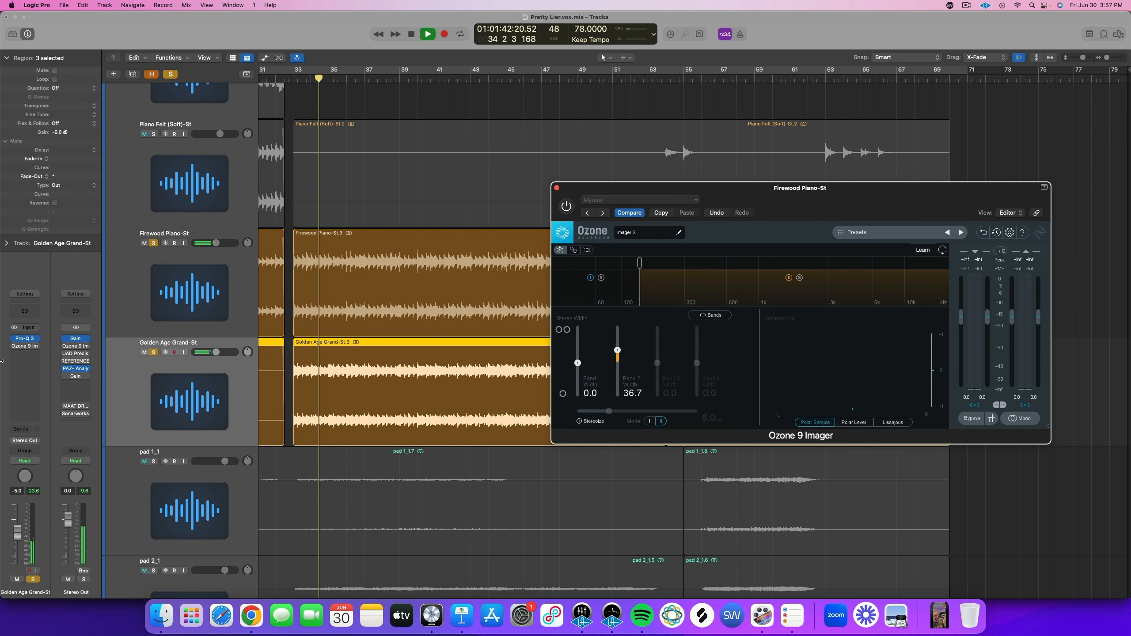
{"action": "key", "text": "space"}
Play the two soloed pianos with both imagers active at a Band 1 width of 100, then bypass both for comparison
{"action": "left_click", "coordinate": [210, 288]}
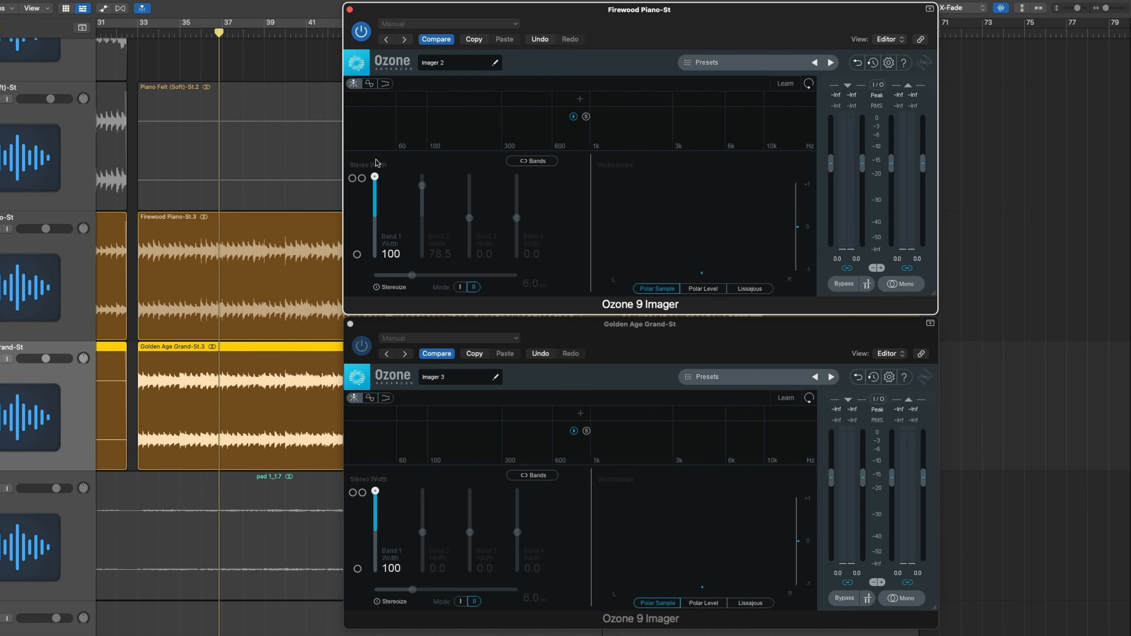
{"action": "left_click", "coordinate": [577, 341]}
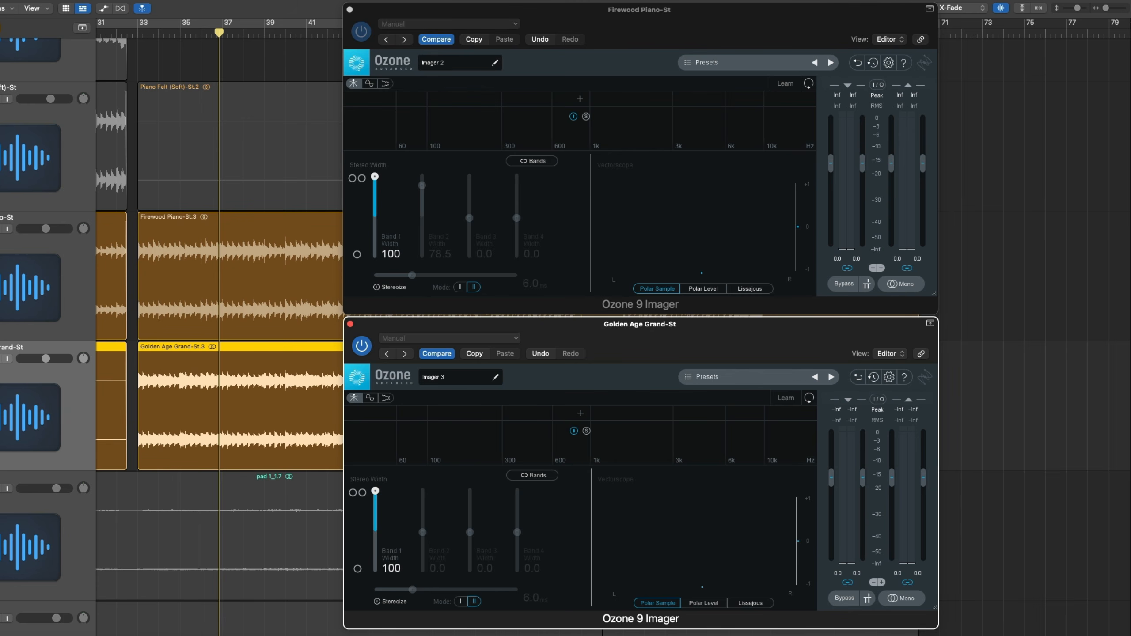
{"action": "key", "text": "space"}
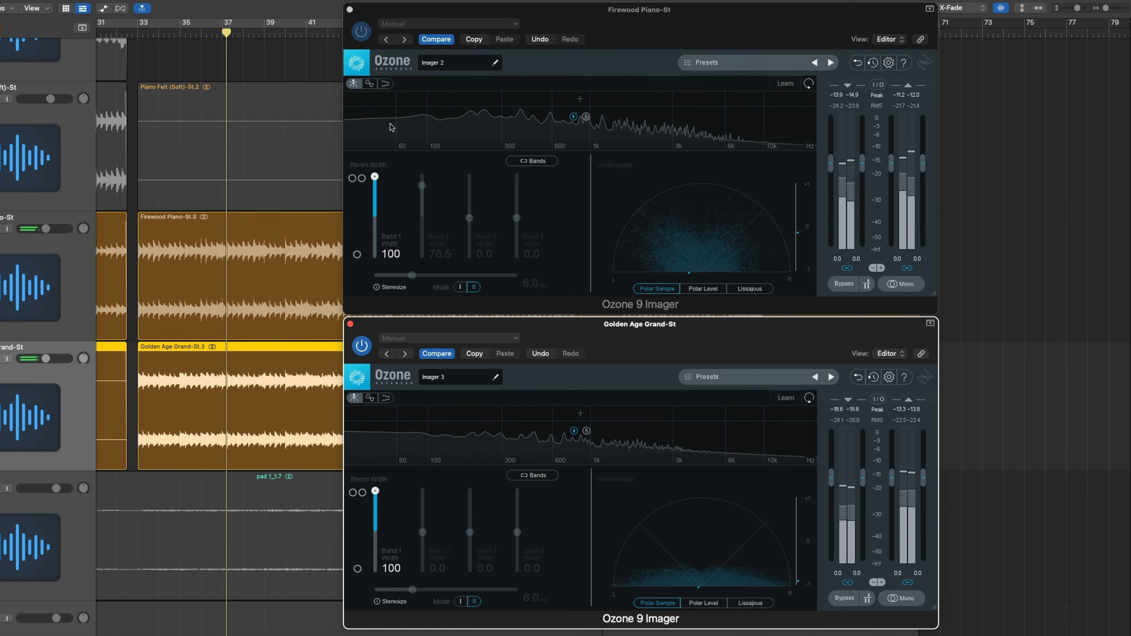
{"action": "left_click", "coordinate": [359, 35]}
{"action": "left_click", "coordinate": [362, 344]}
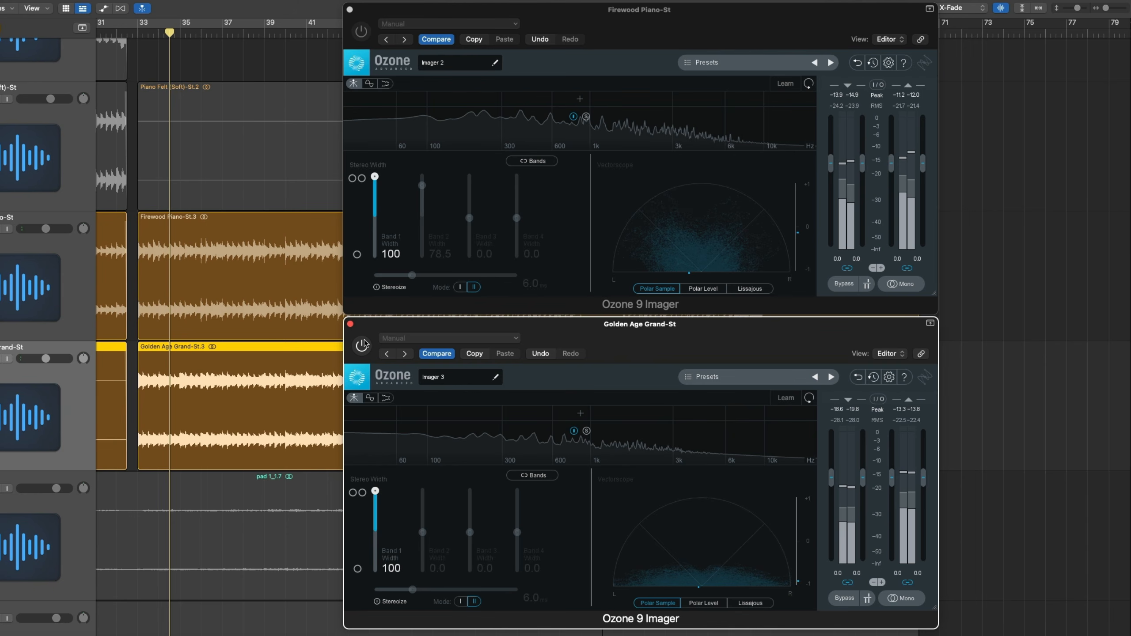
Lower Band 1's width to 32.9 in the Firewood Piano-St imager and to 46.8 in the Golden Age Grand-St imager
{"action": "left_click_drag", "start_coordinate": [376, 178], "coordinate": [375, 190]}
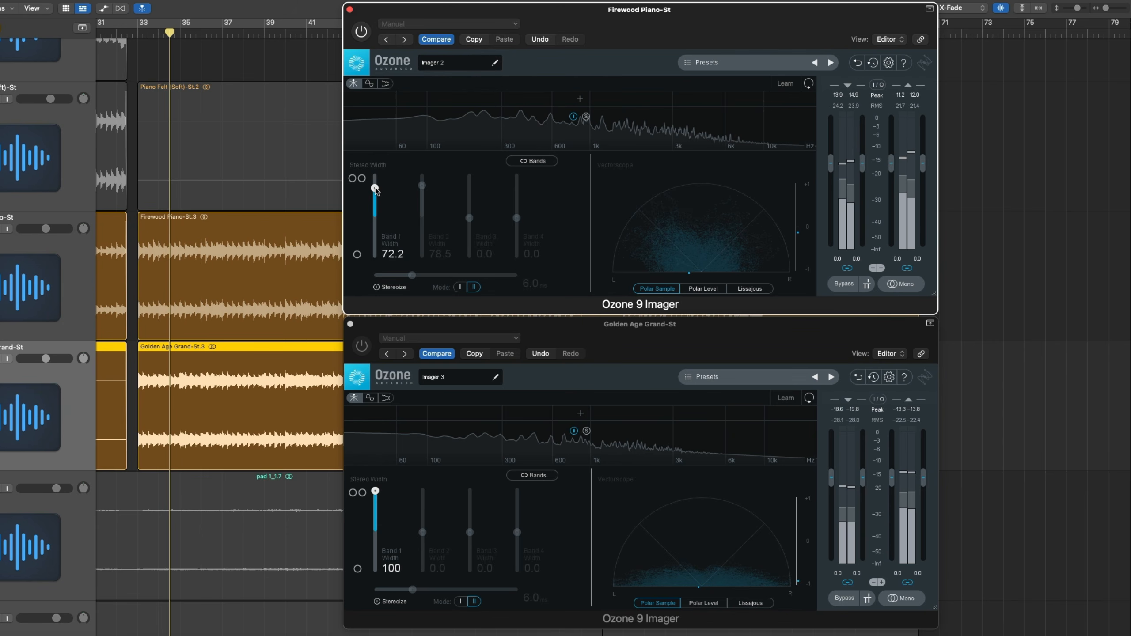
{"action": "left_click_drag", "start_coordinate": [376, 489], "coordinate": [376, 517]}
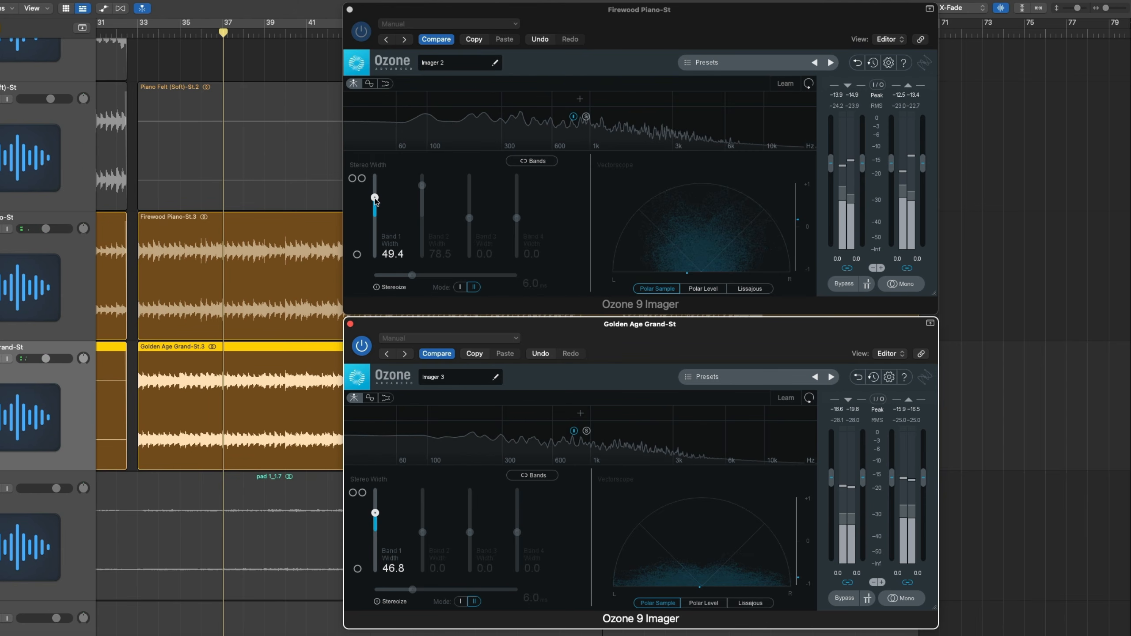
{"action": "left_click_drag", "start_coordinate": [375, 201], "coordinate": [377, 204]}
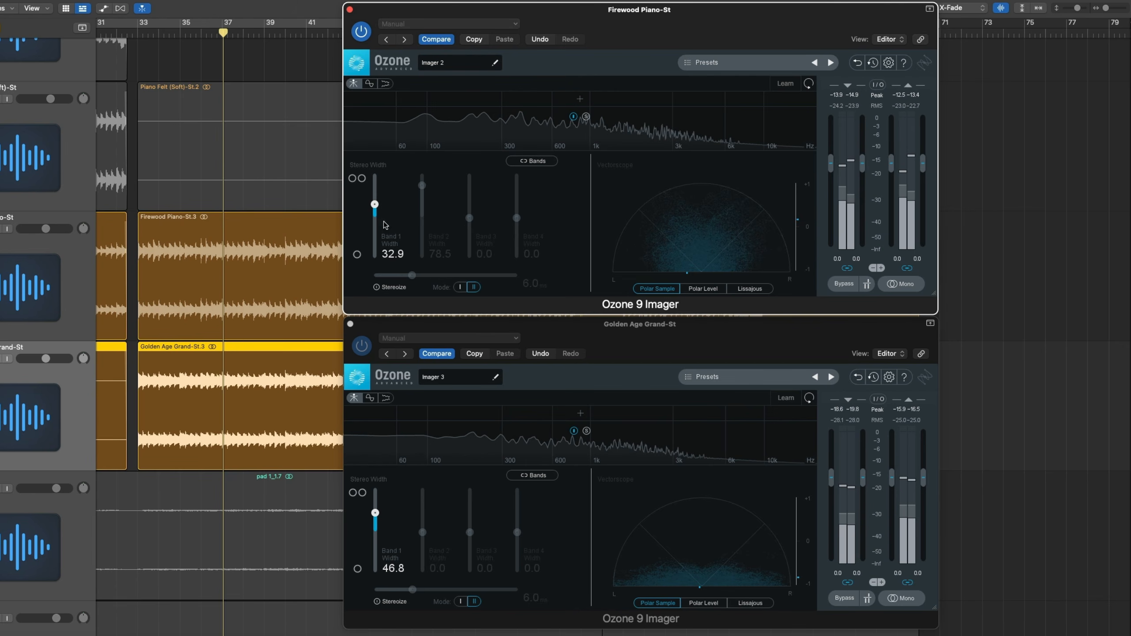
Reset the Band 1 width to its default in both piano imagers
{"action": "left_click", "coordinate": [375, 205], "text": "alt"}
{"action": "left_click", "coordinate": [375, 514], "text": "alt"}
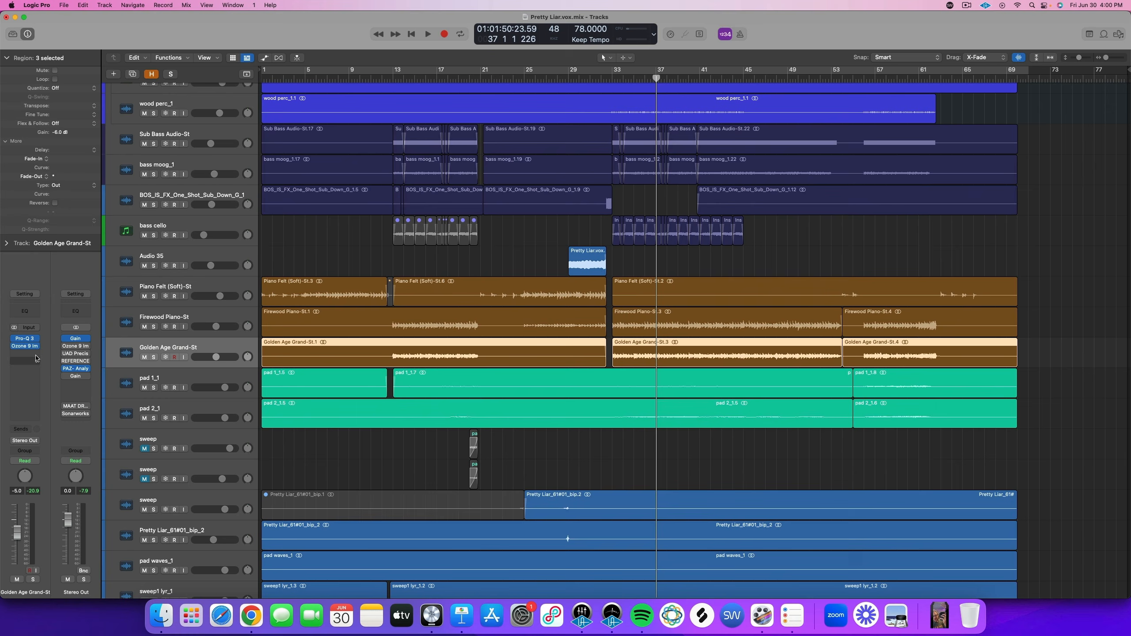
{"action": "mouse_move", "coordinate": [66, 348]}
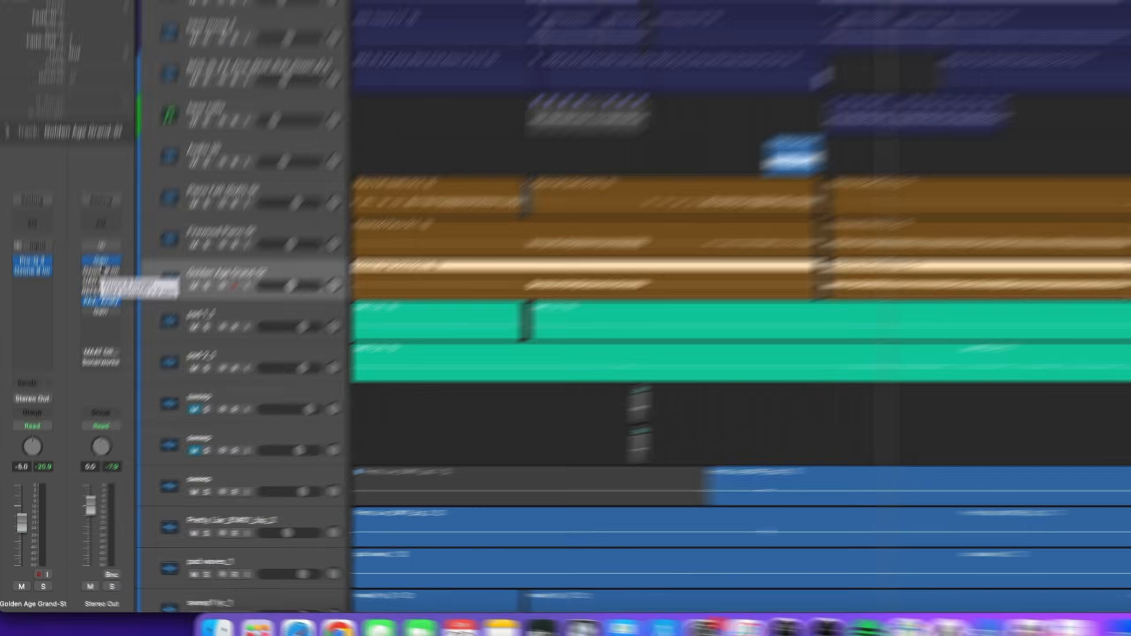
Insert the SSL Native Bus Compressor 2 on the Stereo Out channel, directly after the first Gain plug-in
{"action": "left_click", "coordinate": [74, 344]}
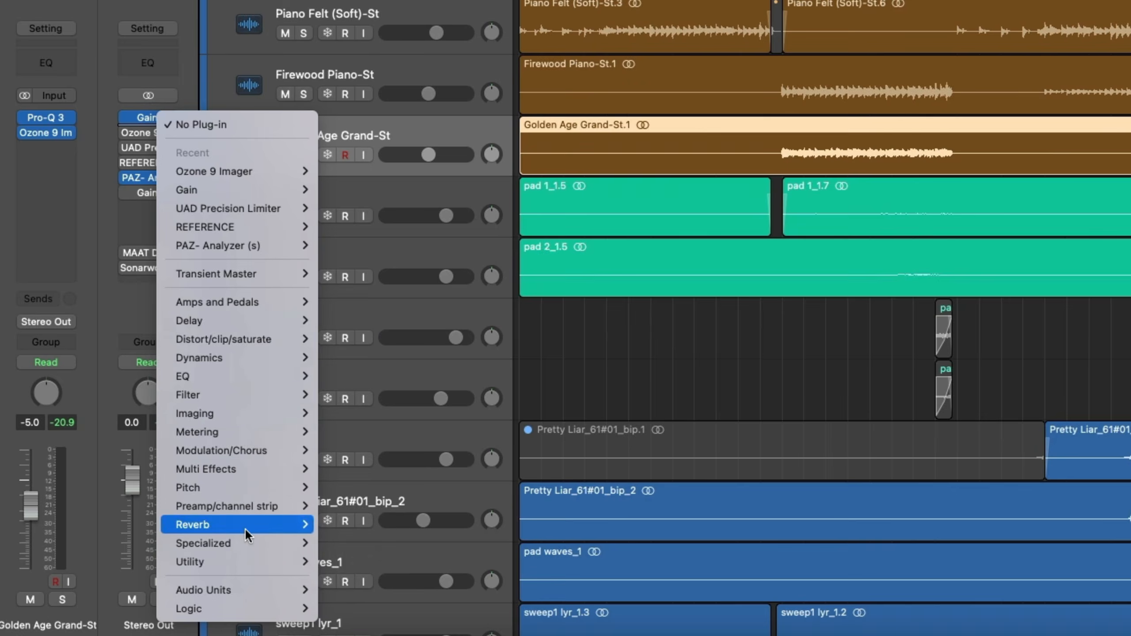
{"action": "mouse_move", "coordinate": [246, 531]}
{"action": "mouse_move", "coordinate": [241, 359]}
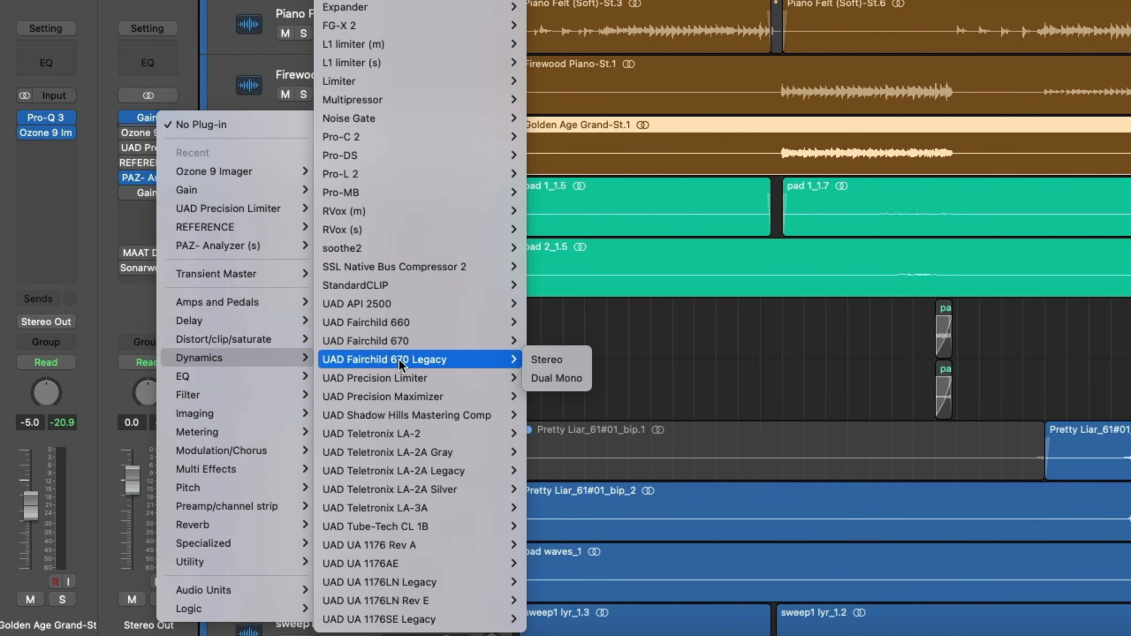
{"action": "mouse_move", "coordinate": [401, 228]}
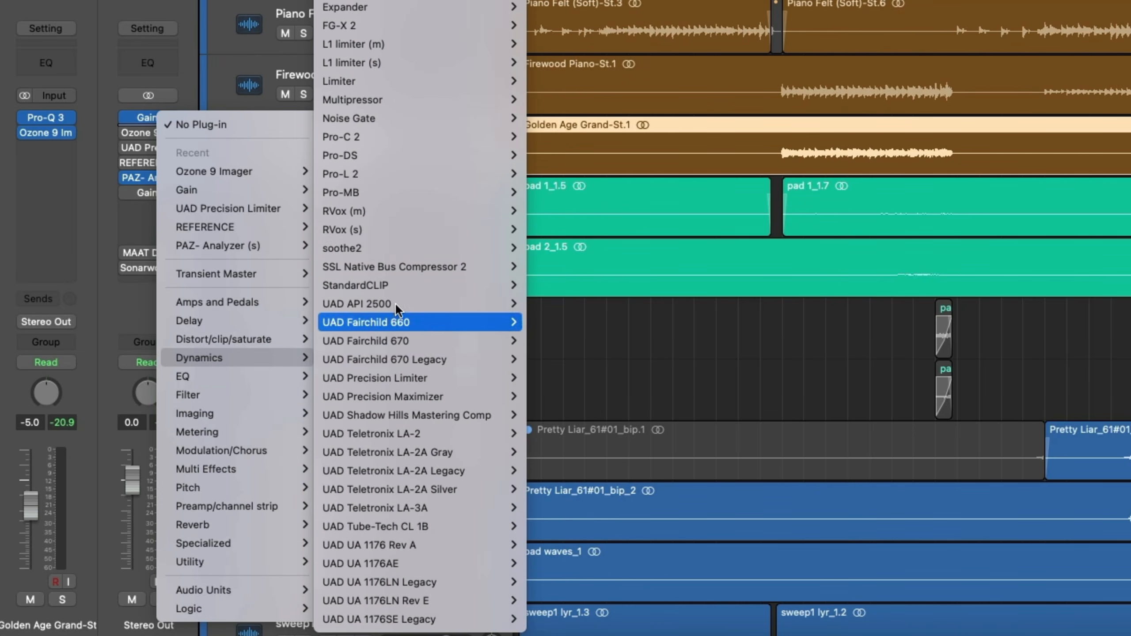
{"action": "left_click", "coordinate": [454, 266]}
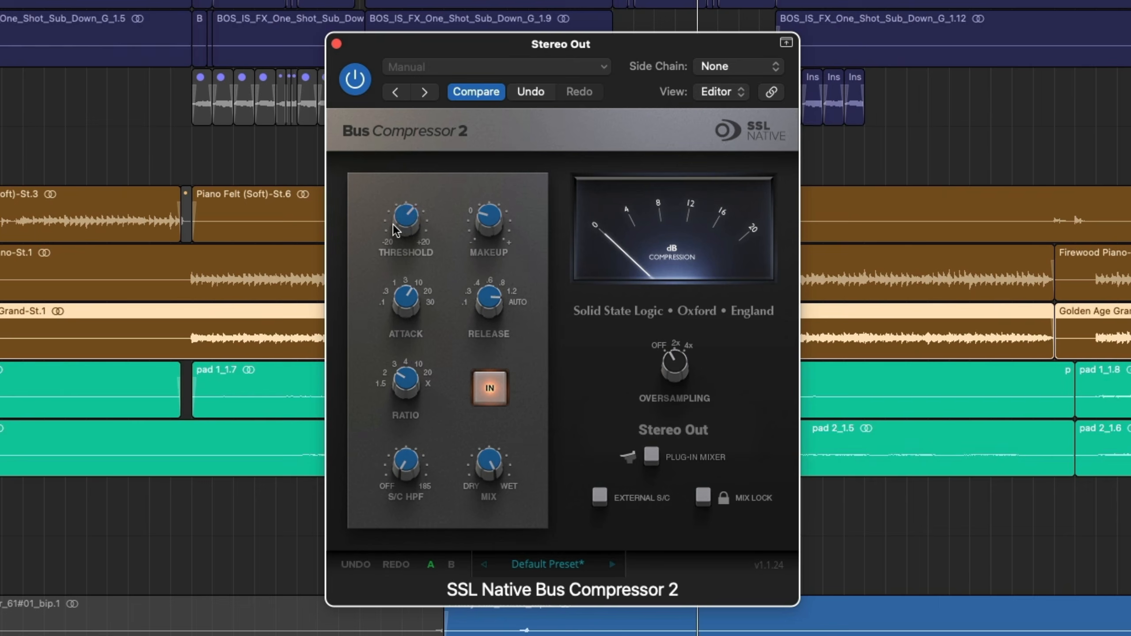
Lower the bus compressor's threshold below its midpoint and set its attack to 3
{"action": "mouse_move", "coordinate": [395, 231]}
{"action": "left_mouse_down"}
{"action": "mouse_move", "coordinate": [405, 258]}
{"action": "mouse_move", "coordinate": [402, 239]}
{"action": "left_mouse_up"}
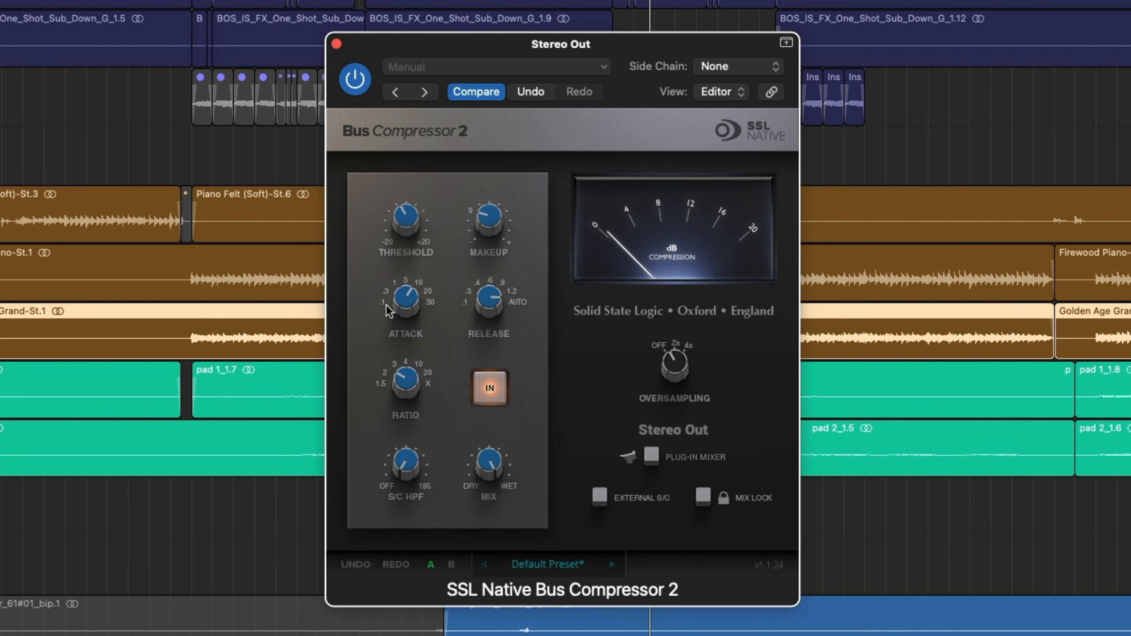
{"action": "left_click_drag", "start_coordinate": [417, 313], "coordinate": [418, 322]}
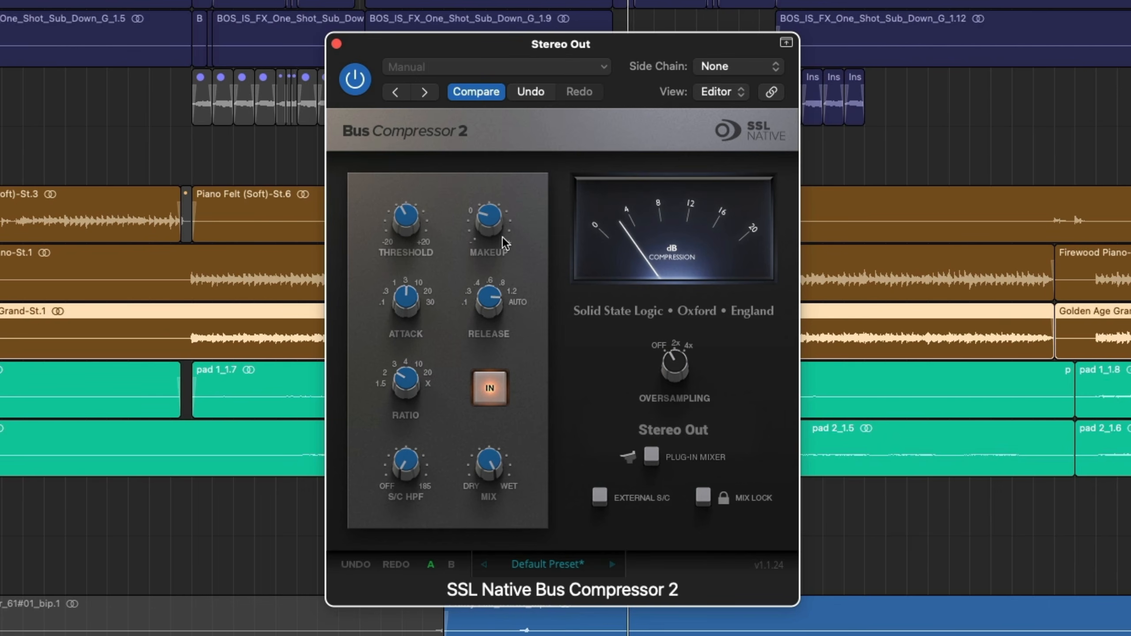
Raise the bus compressor's makeup gain to 6.7 dB during playback
{"action": "left_click_drag", "start_coordinate": [501, 225], "coordinate": [488, 167]}
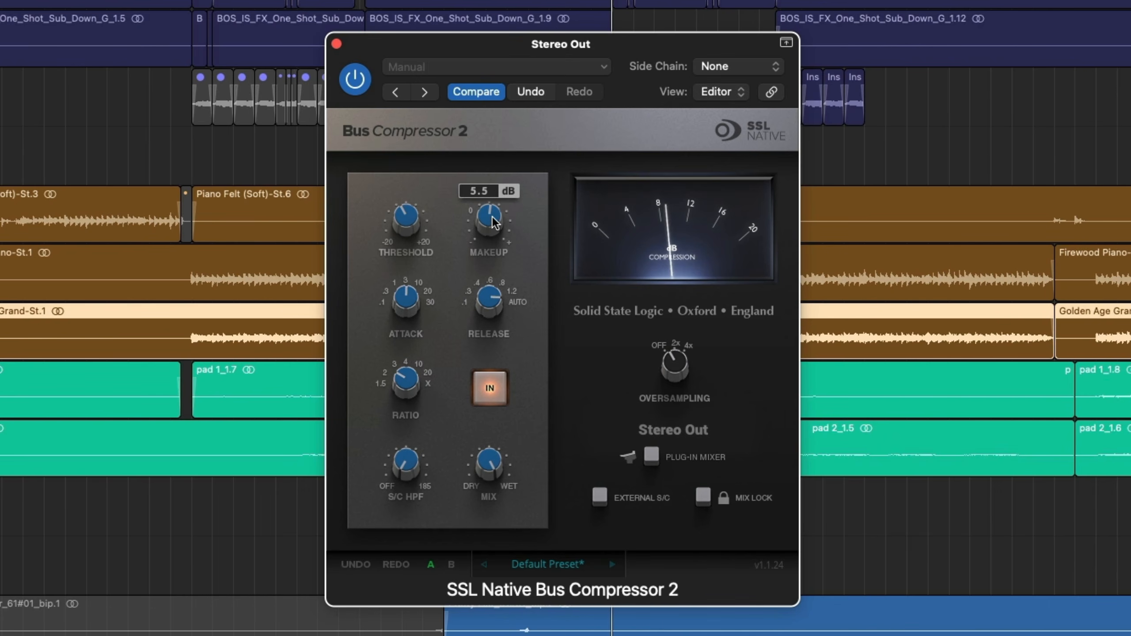
{"action": "left_click_drag", "start_coordinate": [494, 218], "coordinate": [494, 209]}
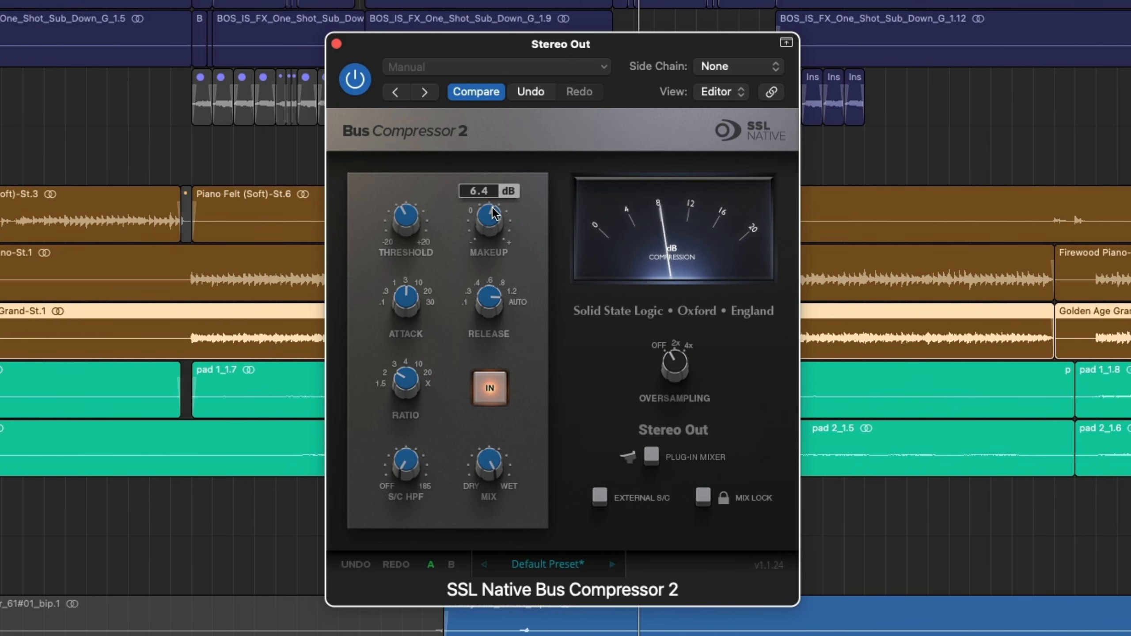
{"action": "left_click_drag", "start_coordinate": [495, 213], "coordinate": [495, 210]}
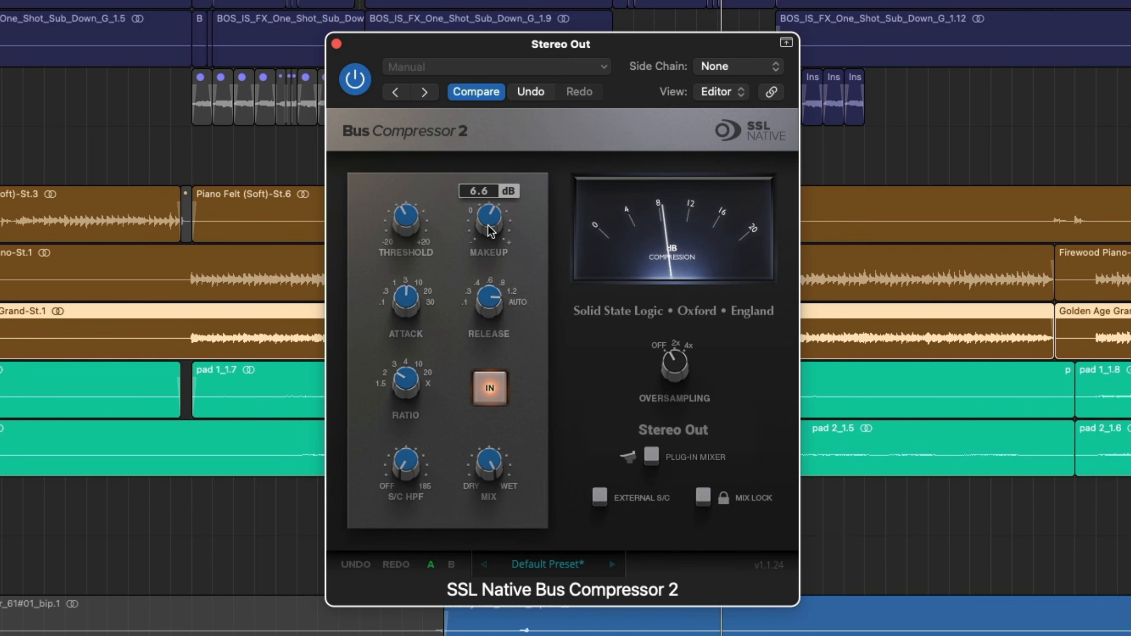
{"action": "left_click_drag", "start_coordinate": [488, 225], "coordinate": [489, 224]}
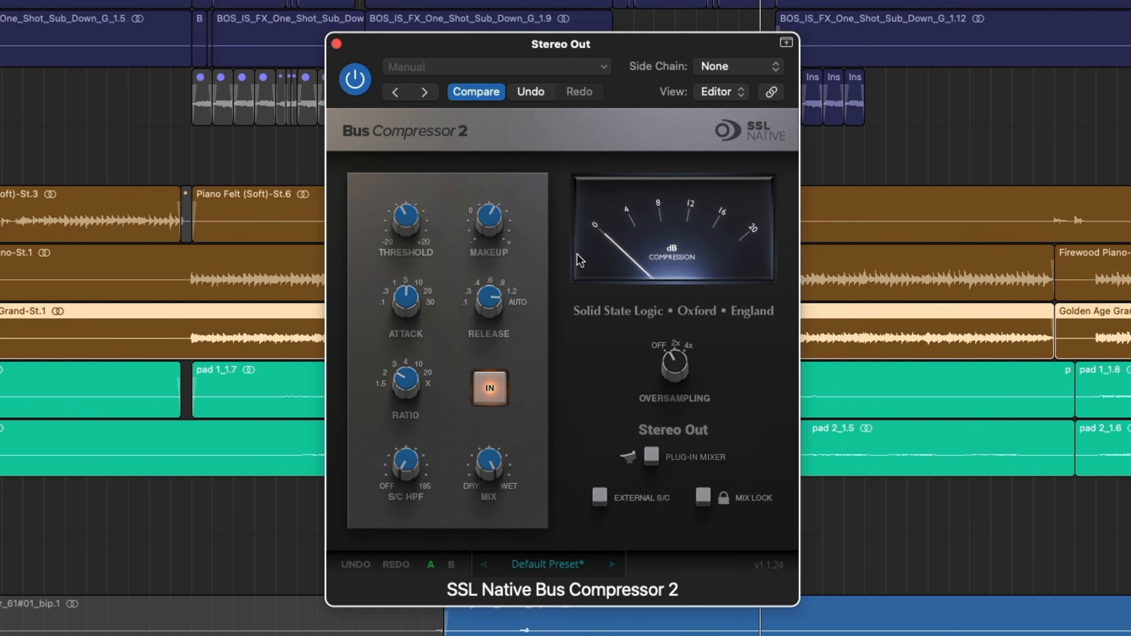
Compare the mix with the bus compressor bypassed and active, raise its makeup gain slightly further, and close the plug-in
{"action": "left_click", "coordinate": [356, 79]}
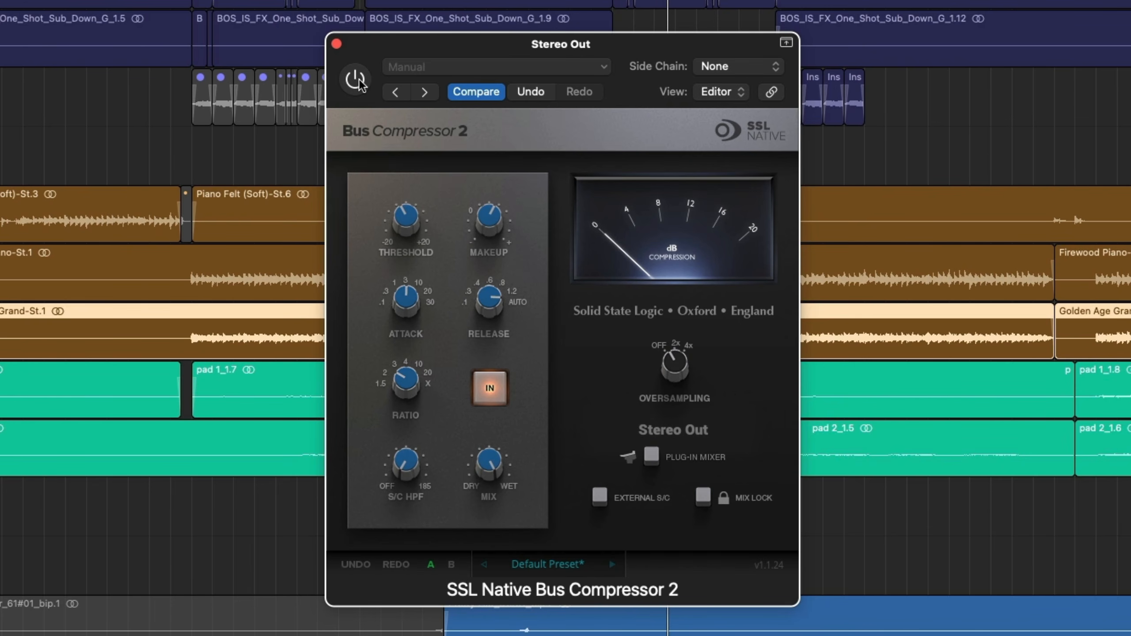
{"action": "left_click", "coordinate": [355, 79]}
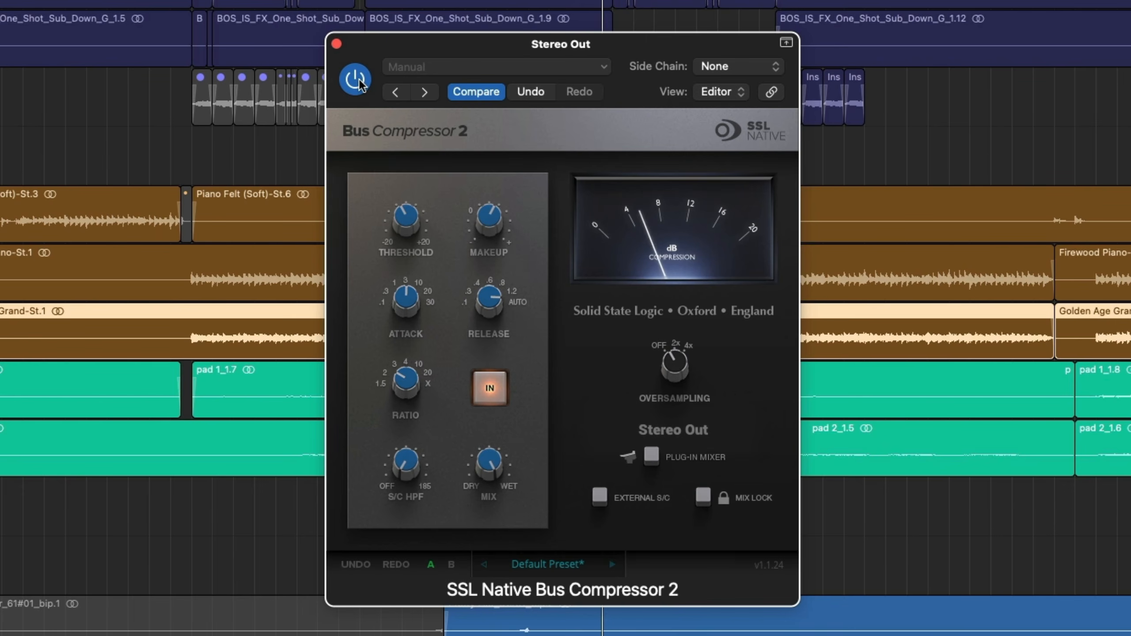
{"action": "mouse_move", "coordinate": [490, 220]}
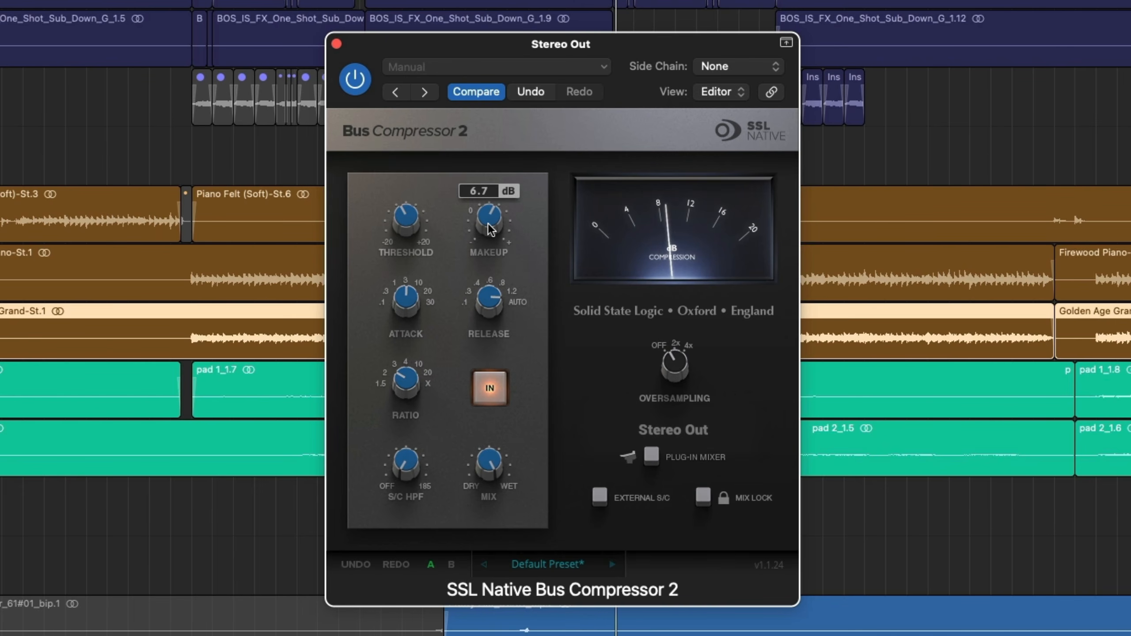
{"action": "left_click_drag", "start_coordinate": [491, 224], "coordinate": [489, 208]}
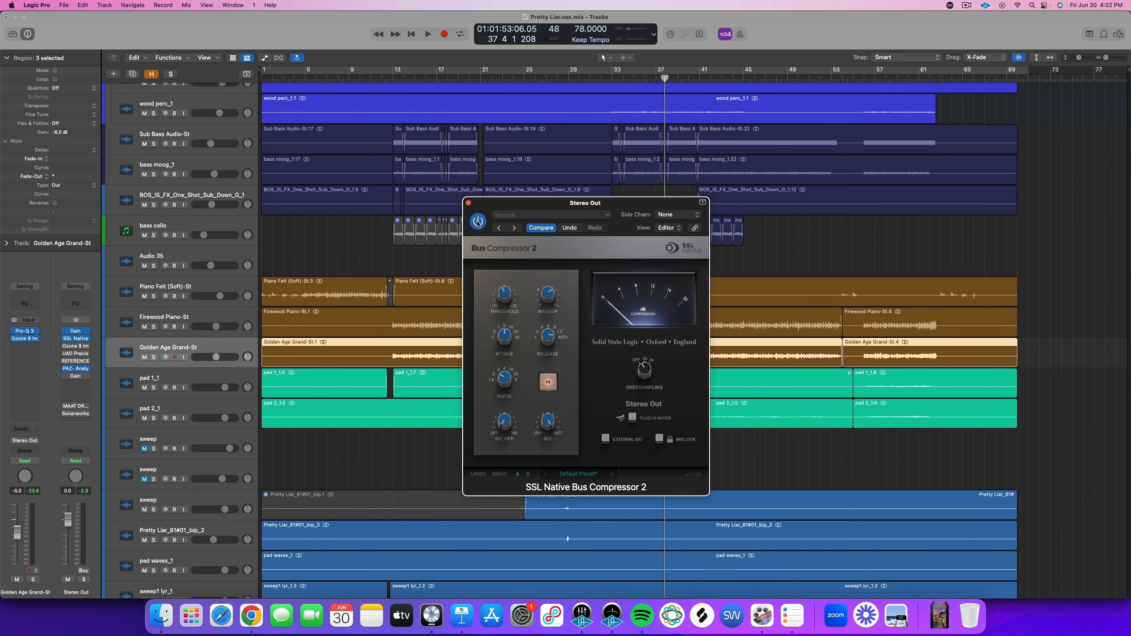
{"action": "left_click", "coordinate": [468, 203]}
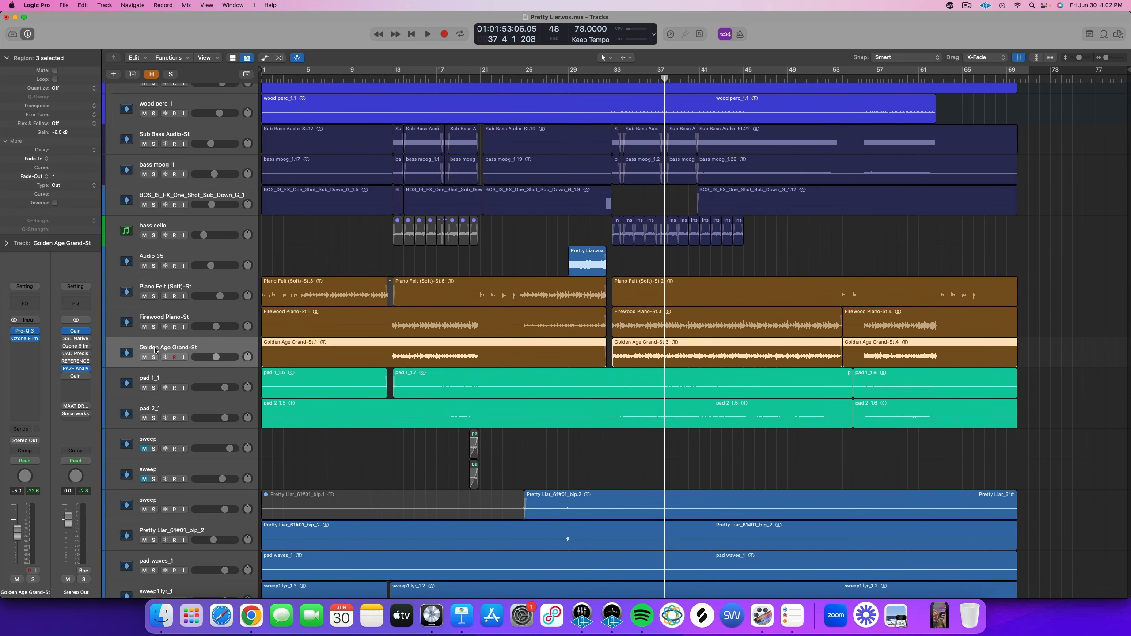
In RVox on the LV track stack, set compression to -21.2 and gain to -15.2 while auditioning the lead vocal
{"action": "scroll", "coordinate": [335, 436], "scroll_direction": "up", "scroll_amount": 15}
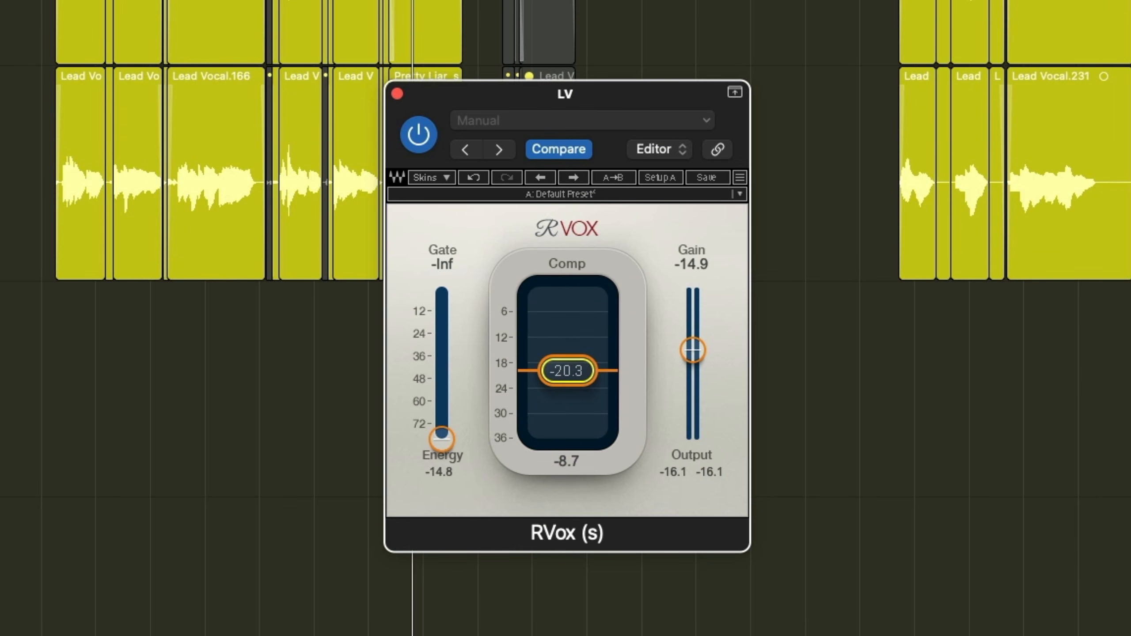
{"action": "left_click_drag", "start_coordinate": [568, 371], "coordinate": [588, 376]}
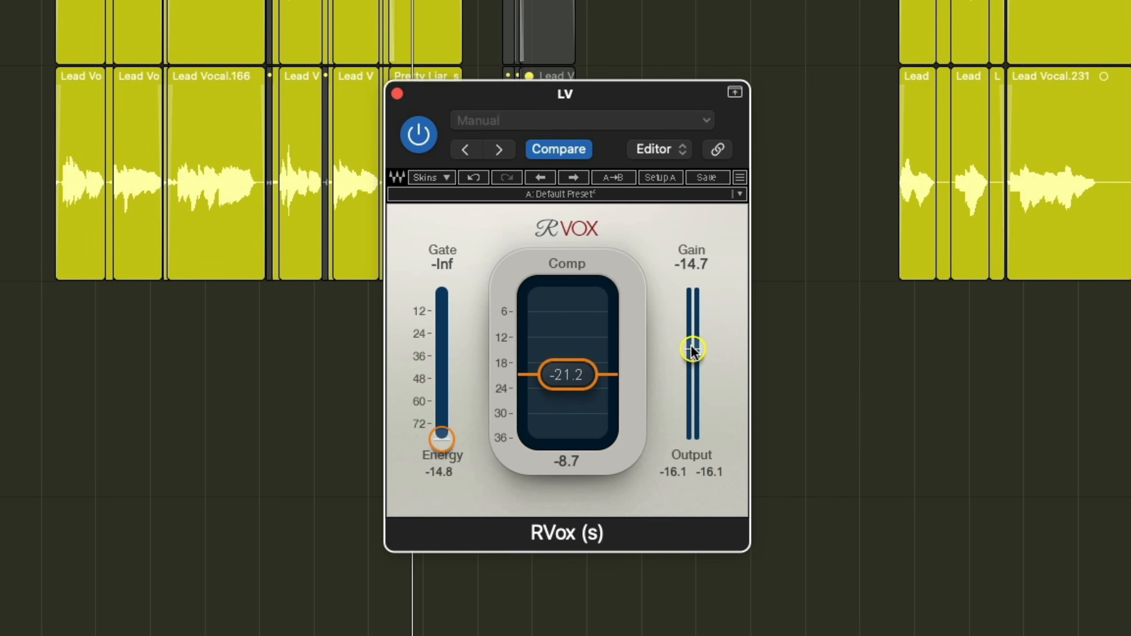
{"action": "left_click", "coordinate": [419, 136]}
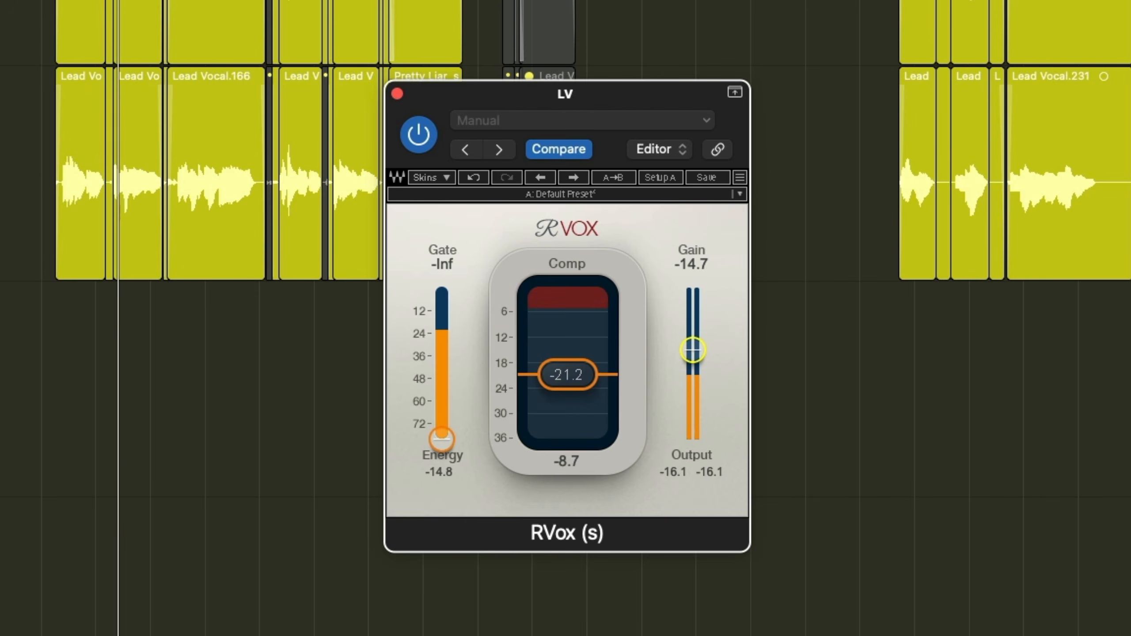
{"action": "left_click_drag", "start_coordinate": [693, 350], "coordinate": [693, 351]}
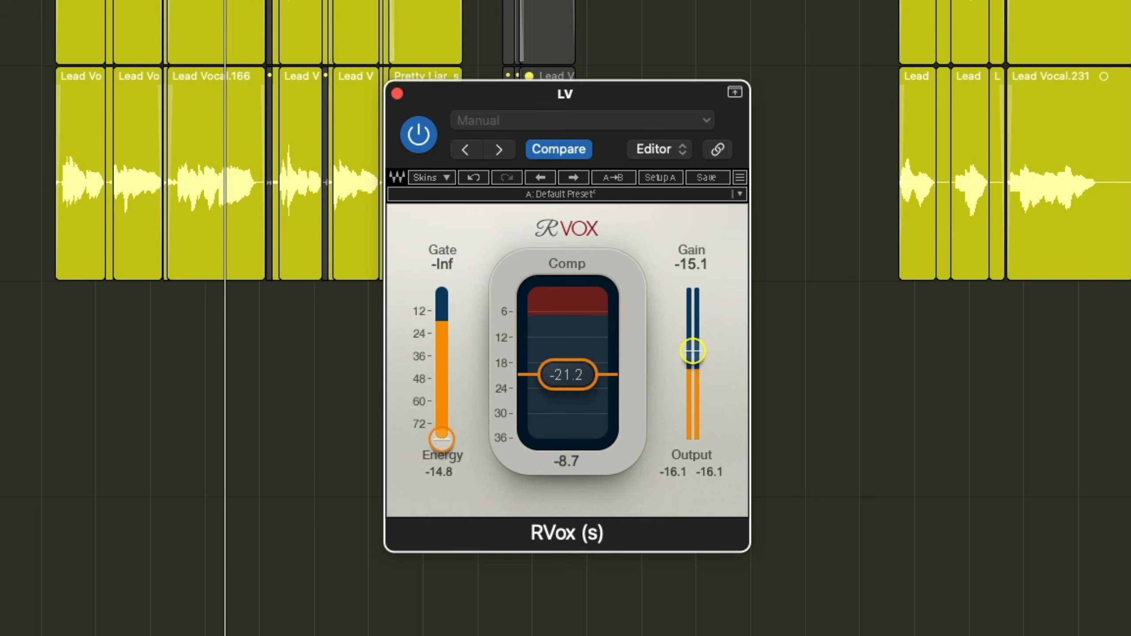
{"action": "left_click_drag", "start_coordinate": [693, 351], "coordinate": [693, 352]}
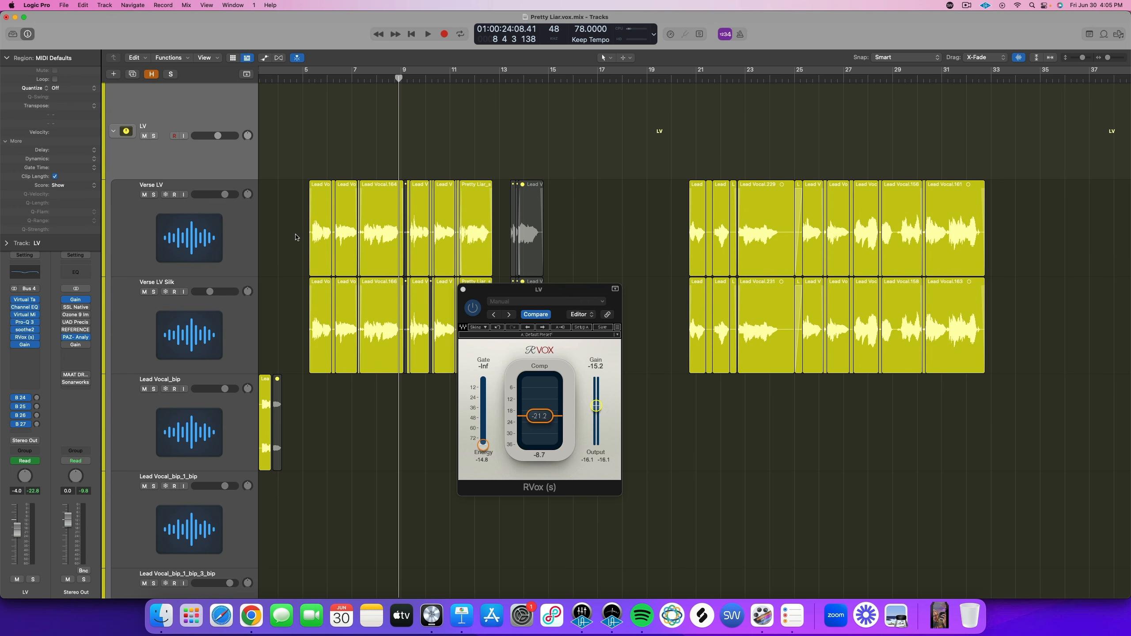
Play the opening lead vocal phrase around bar 6 twice with RVox active
{"action": "scroll", "coordinate": [306, 247], "scroll_direction": "up", "scroll_amount": 8}
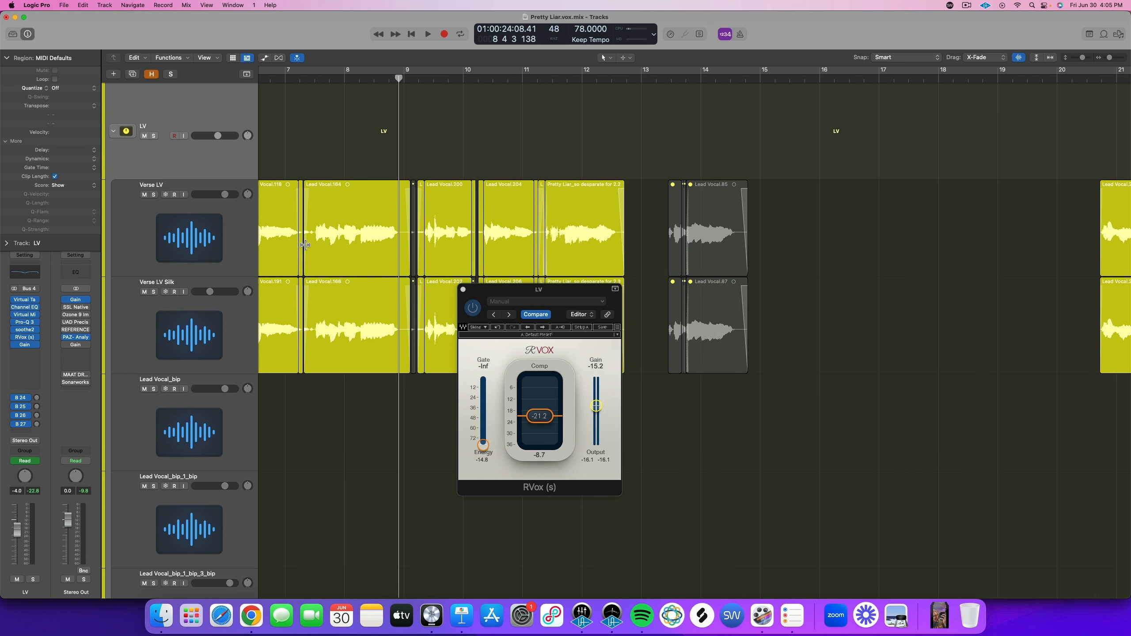
{"action": "scroll", "coordinate": [305, 245], "scroll_direction": "down", "scroll_amount": 5}
{"action": "scroll", "coordinate": [305, 245], "scroll_direction": "right", "scroll_amount": 1}
{"action": "key", "text": "space"}
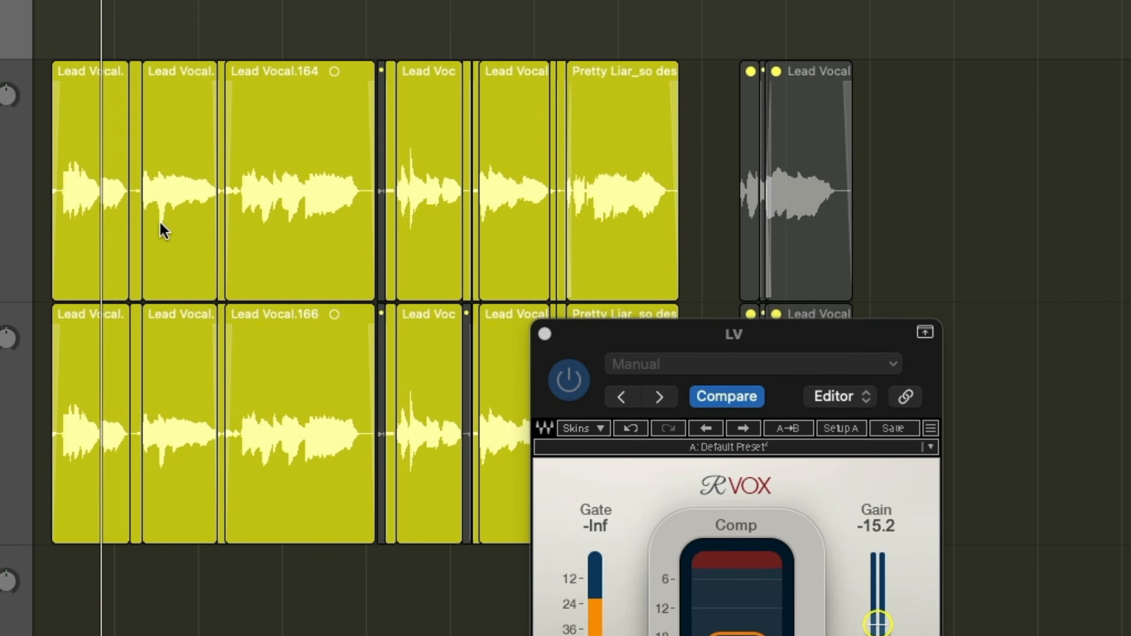
{"action": "key", "text": "space"}
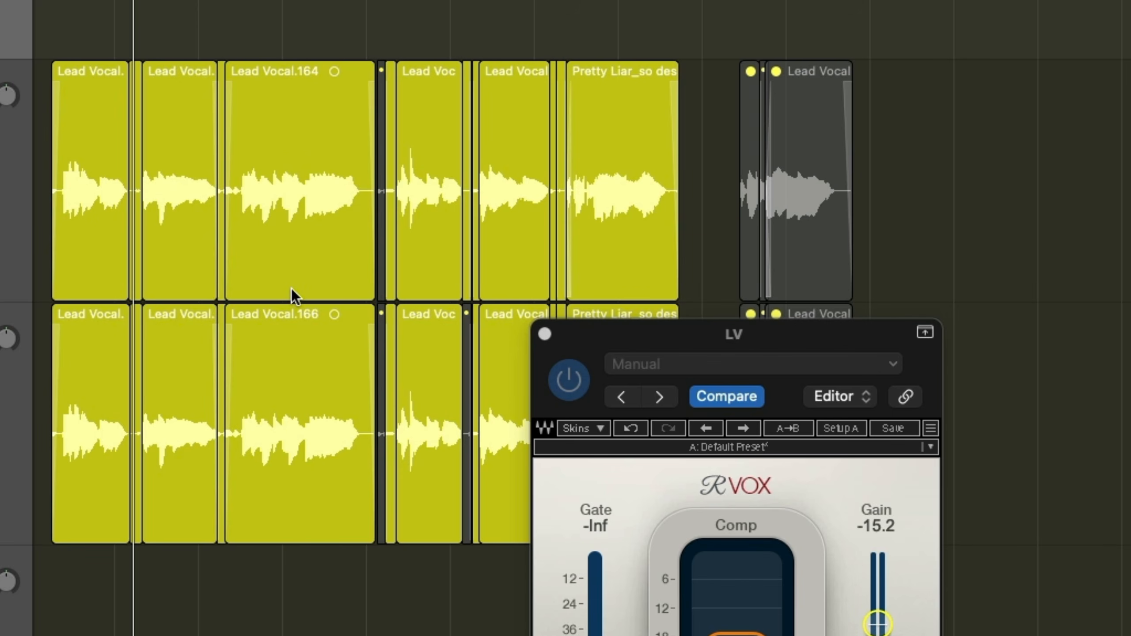
{"action": "key", "text": "space"}
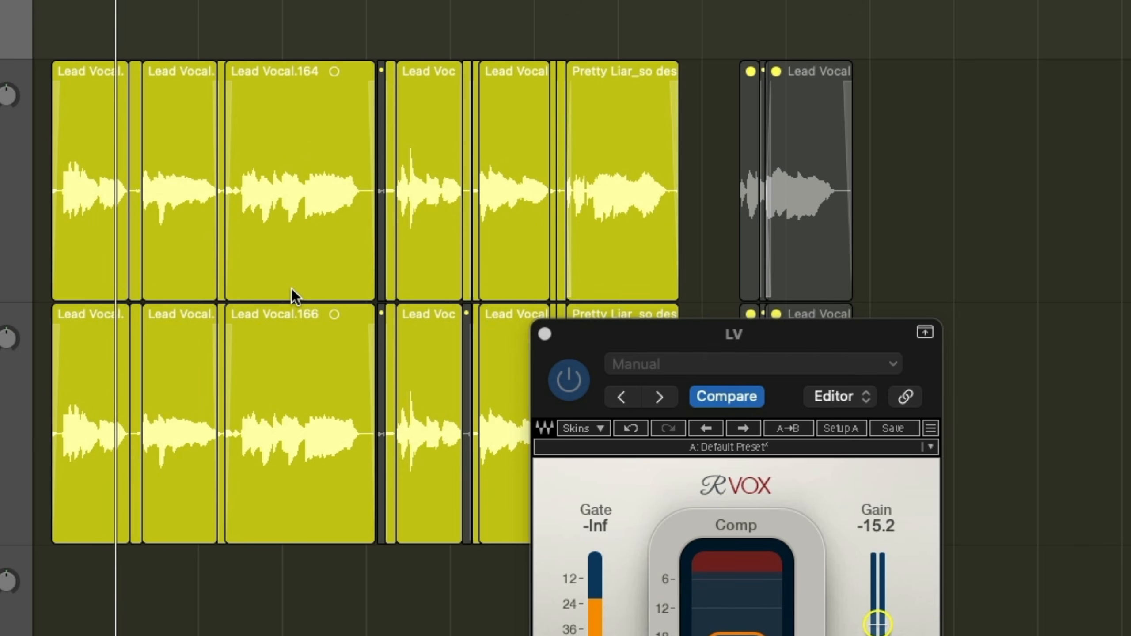
{"action": "key", "text": "space"}
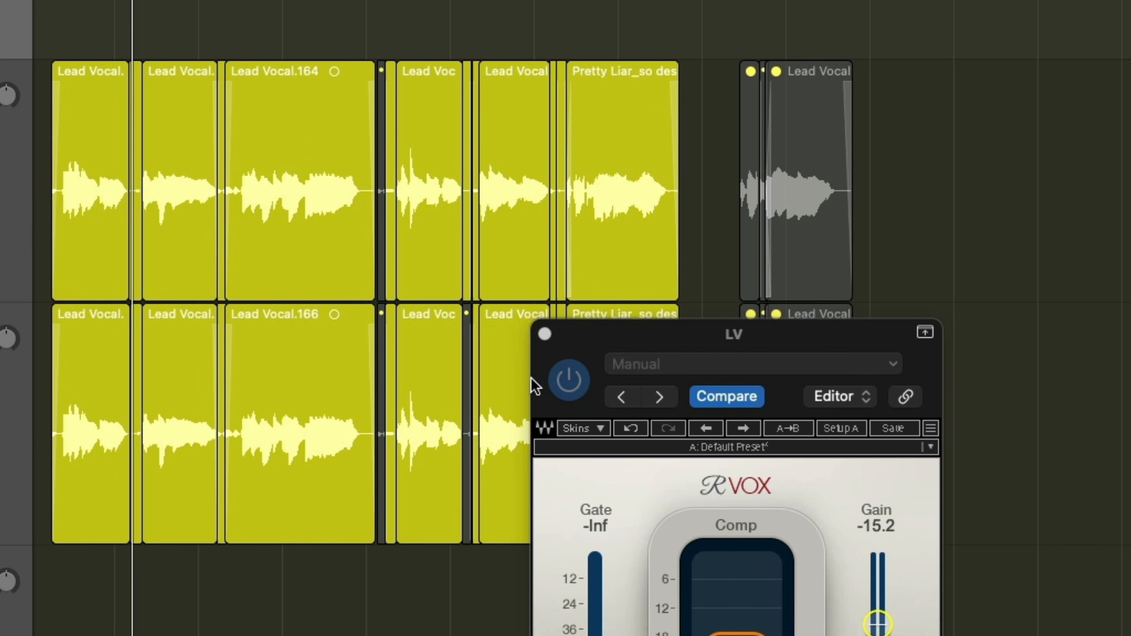
Bypass RVox on the LV track stack, play the lead vocal for comparison, and close the plug-in window
{"action": "left_click", "coordinate": [572, 383]}
{"action": "key", "text": "space"}
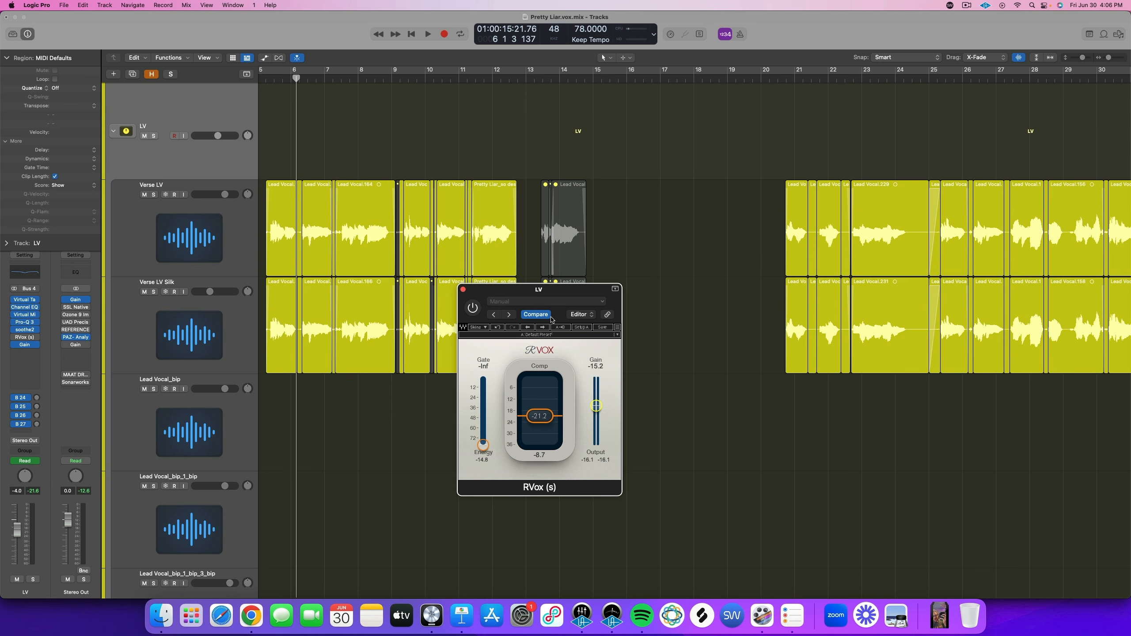
{"action": "left_click_drag", "start_coordinate": [534, 292], "coordinate": [673, 330]}
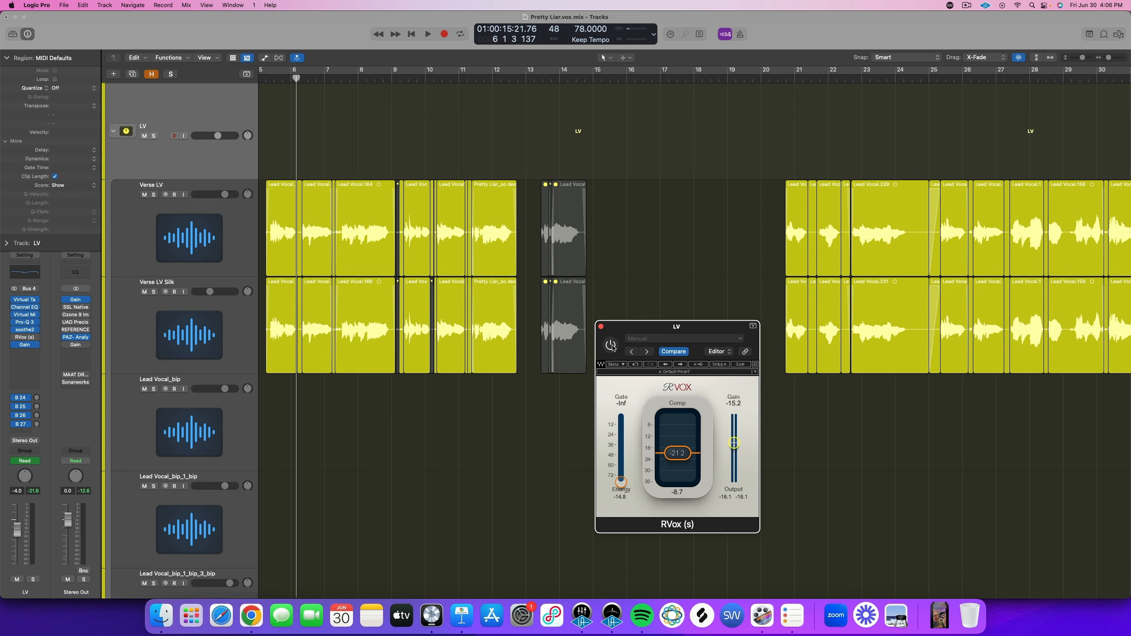
{"action": "left_click", "coordinate": [601, 327]}
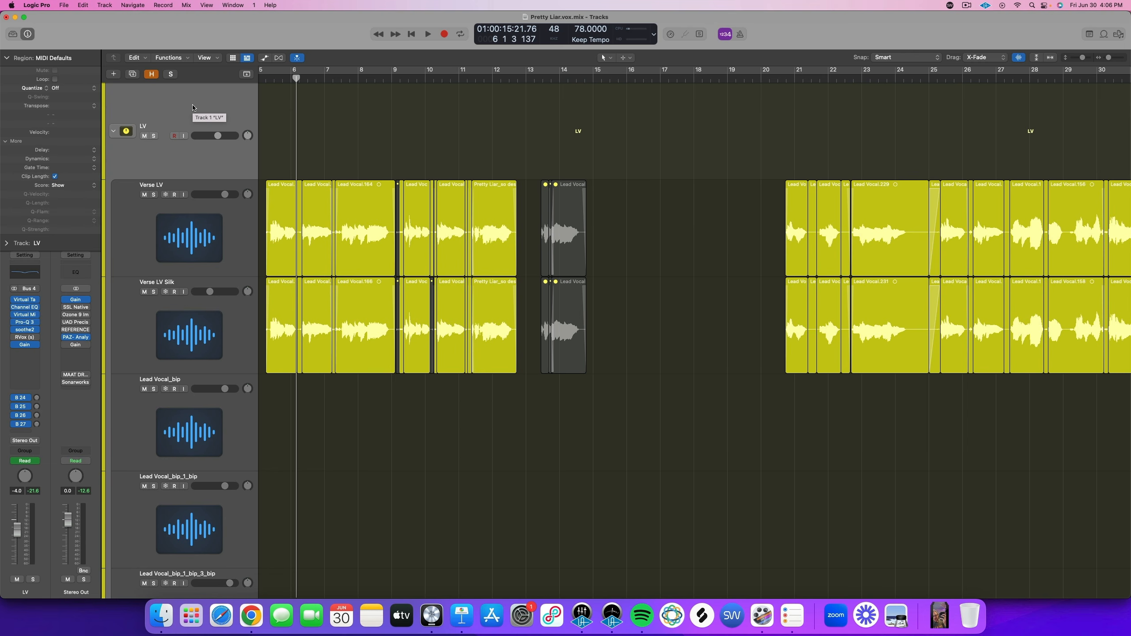
Select the BV track stack and examine its DT and Harm backing vocal tracks
{"action": "scroll", "coordinate": [285, 161], "scroll_direction": "down", "scroll_amount": 10}
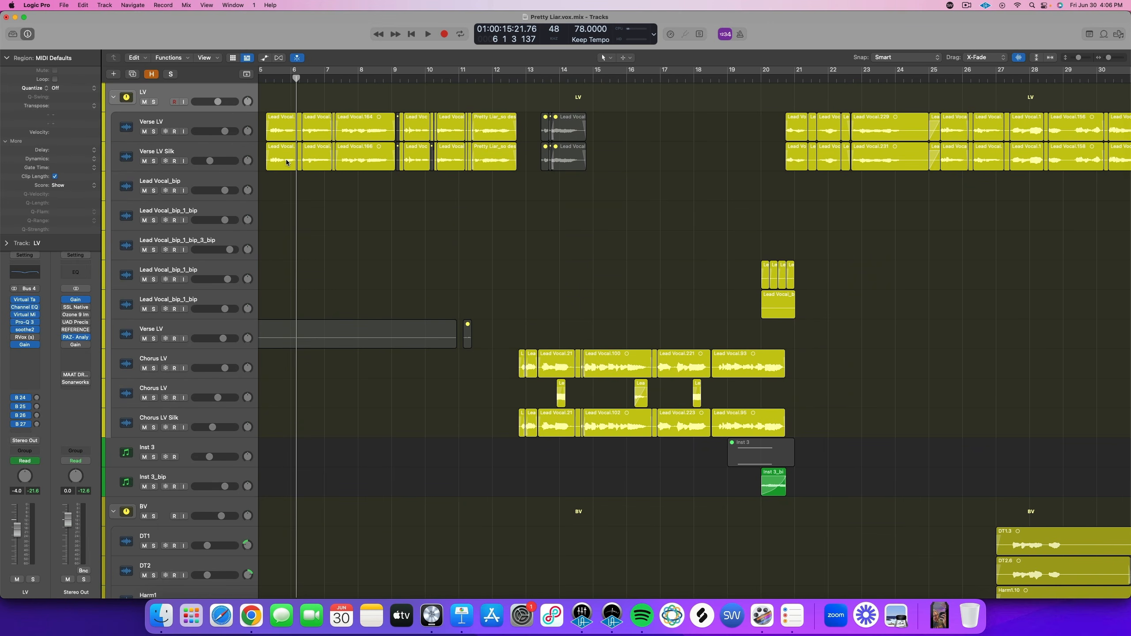
{"action": "scroll", "coordinate": [375, 191], "scroll_direction": "down", "scroll_amount": 5}
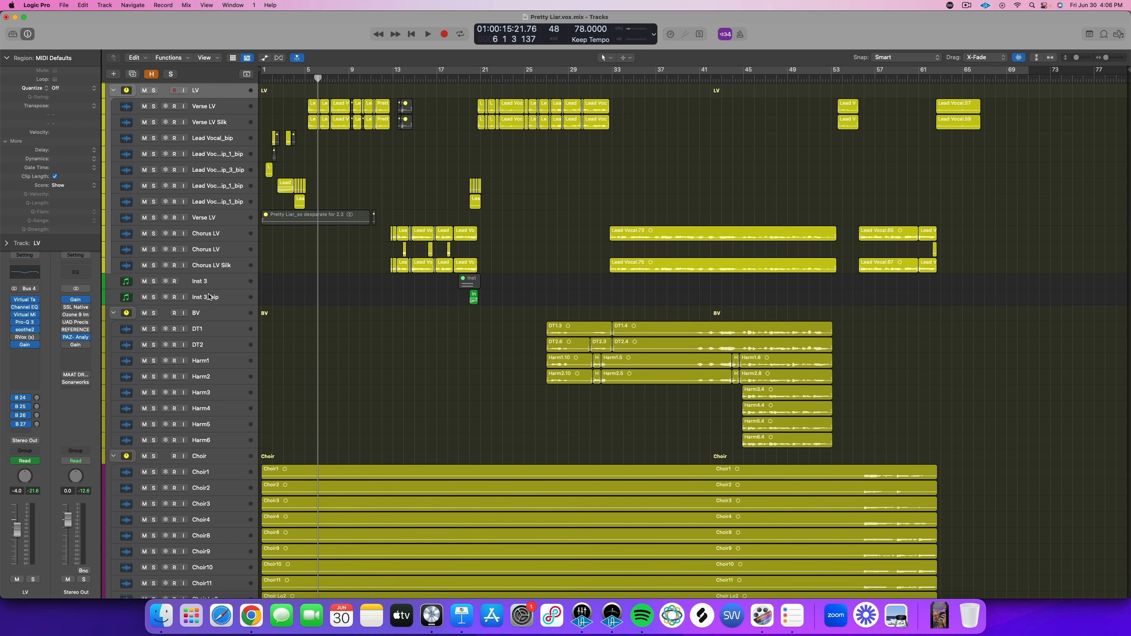
{"action": "left_click", "coordinate": [209, 313]}
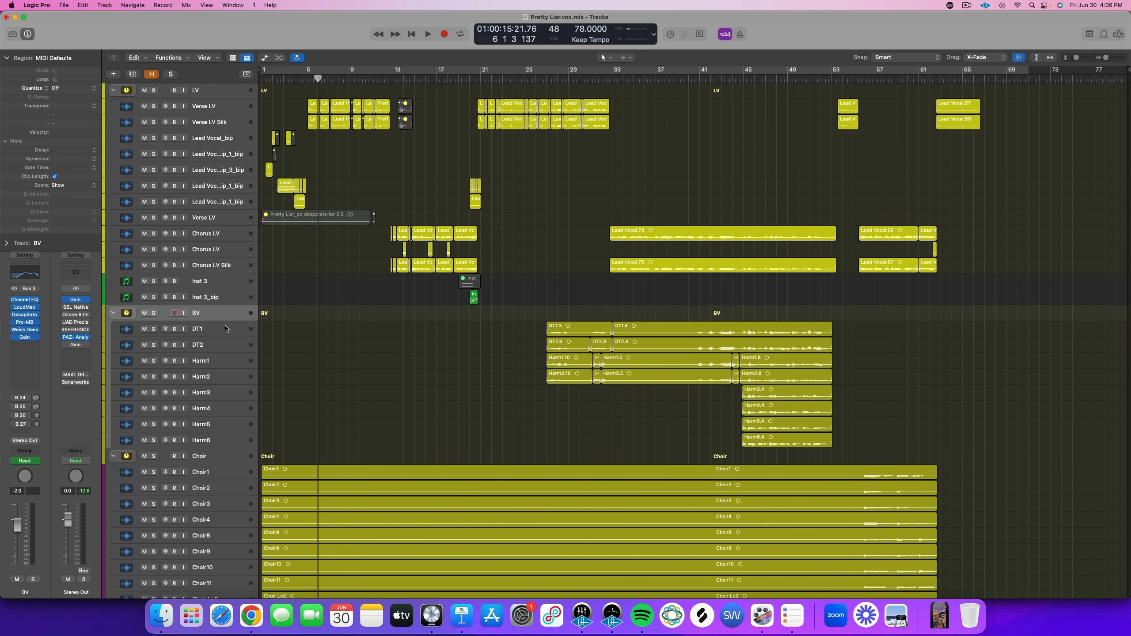
{"action": "scroll", "coordinate": [633, 405], "scroll_direction": "up", "scroll_amount": 3}
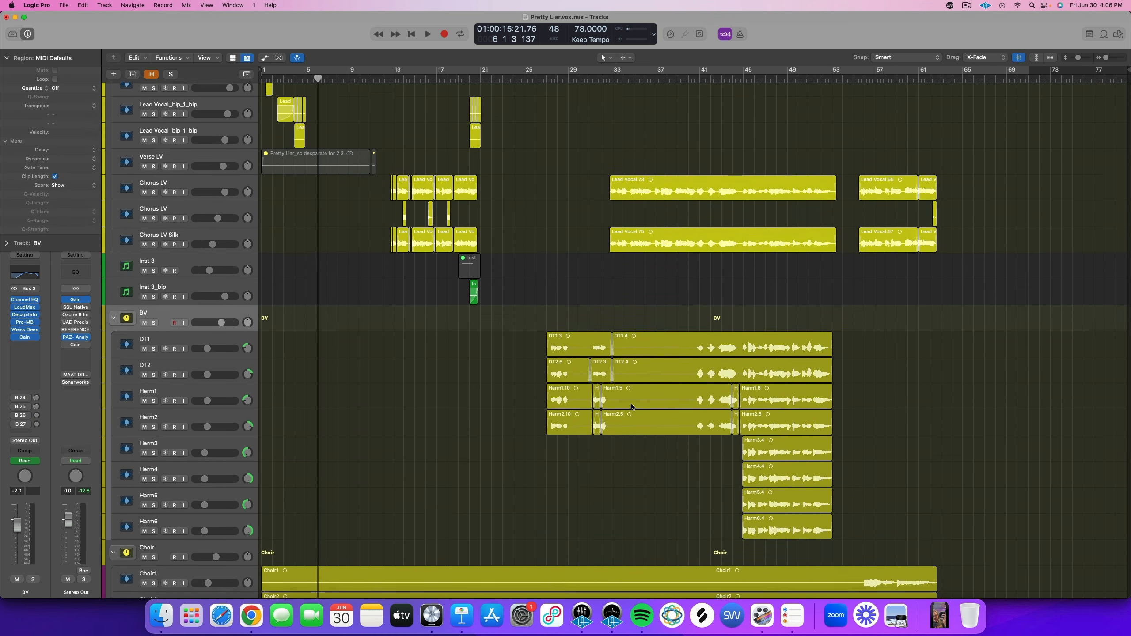
Select the Choir track stack and view its tracks during soloed playback around bars 56 to 57
{"action": "scroll", "coordinate": [632, 406], "scroll_direction": "down", "scroll_amount": 7}
{"action": "scroll", "coordinate": [631, 407], "scroll_direction": "down", "scroll_amount": 5}
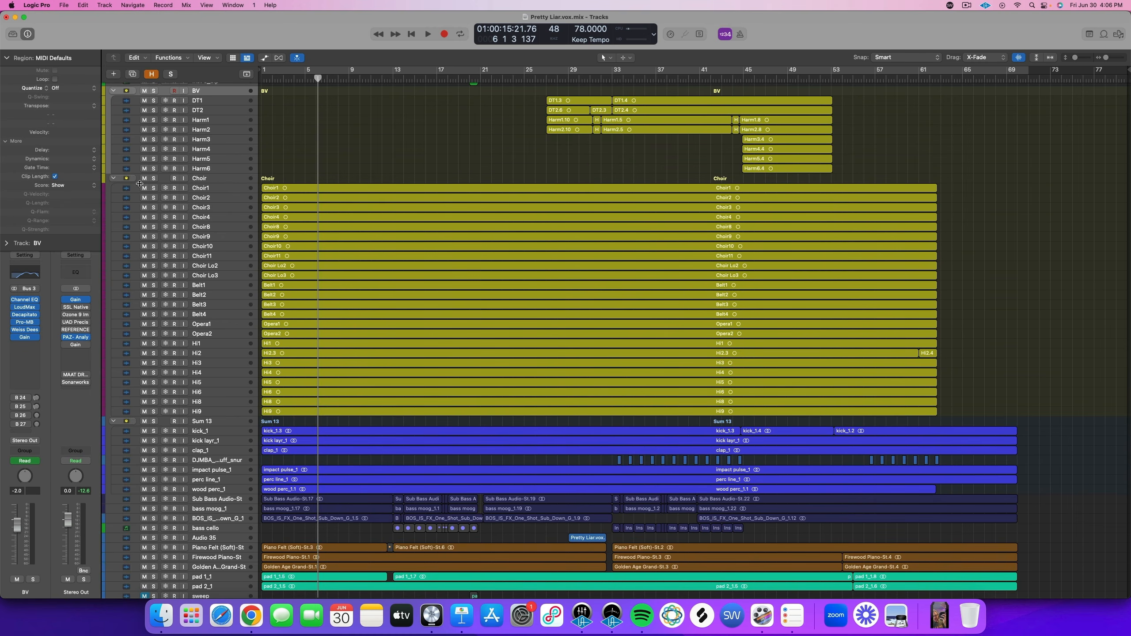
{"action": "left_click", "coordinate": [220, 179]}
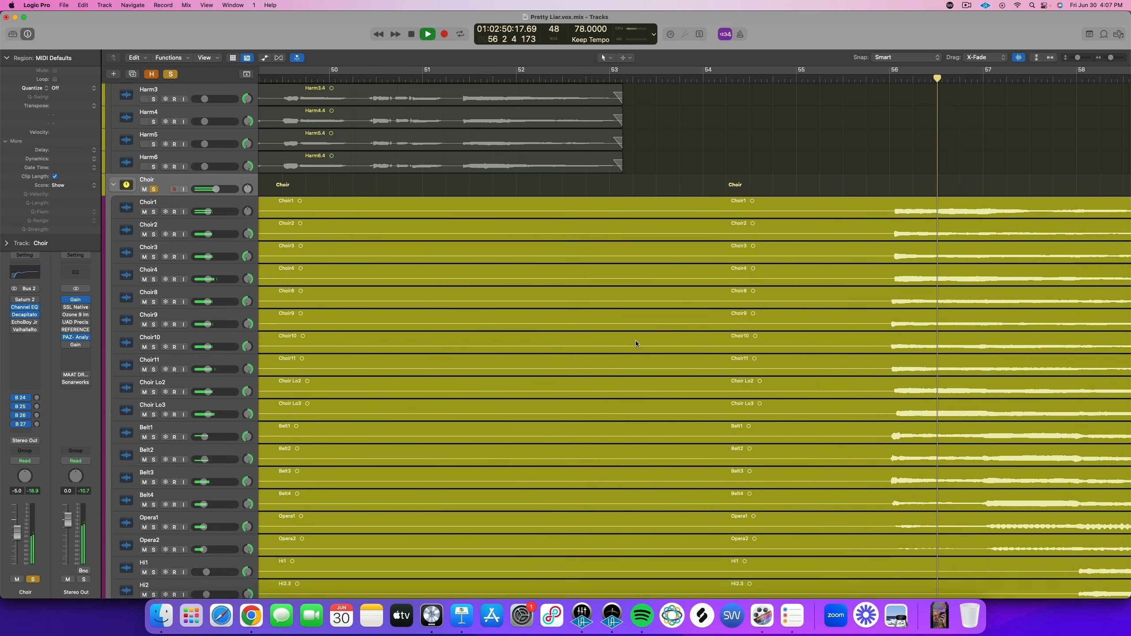
{"action": "key", "text": "super+Up"}
{"action": "key", "text": "super+Left"}
{"action": "key", "text": "super+Left"}
{"action": "key", "text": "super+Left"}
{"action": "key", "text": "super+Left"}
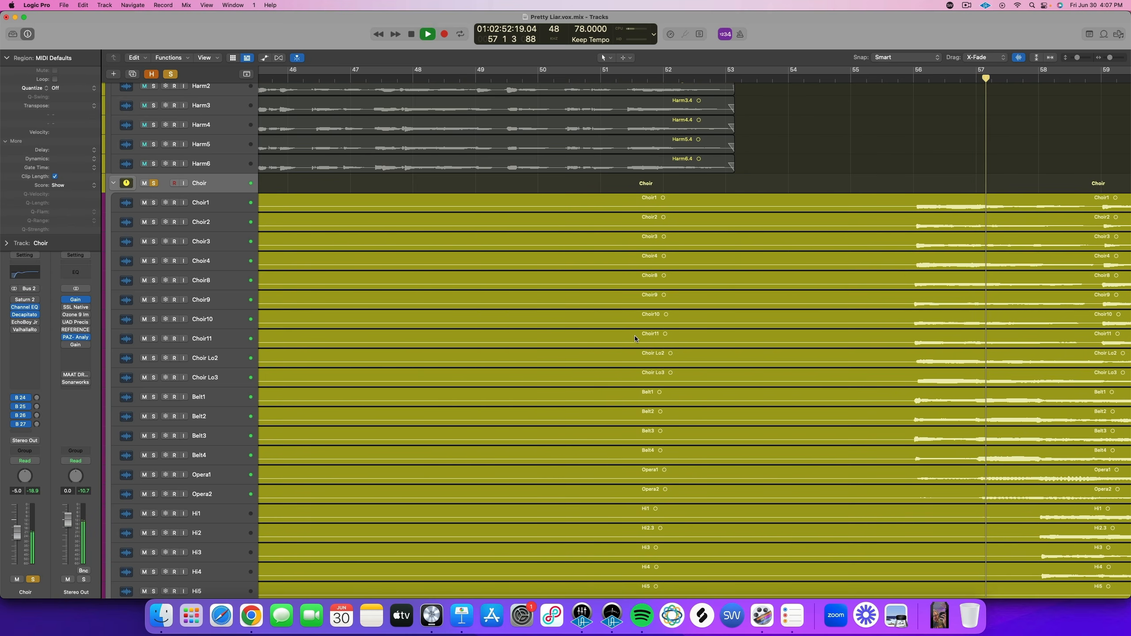
Play the soloed Choir track stack through bar 59 while viewing its regions, and stop playback
{"action": "scroll", "coordinate": [634, 336], "scroll_direction": "right", "scroll_amount": 8}
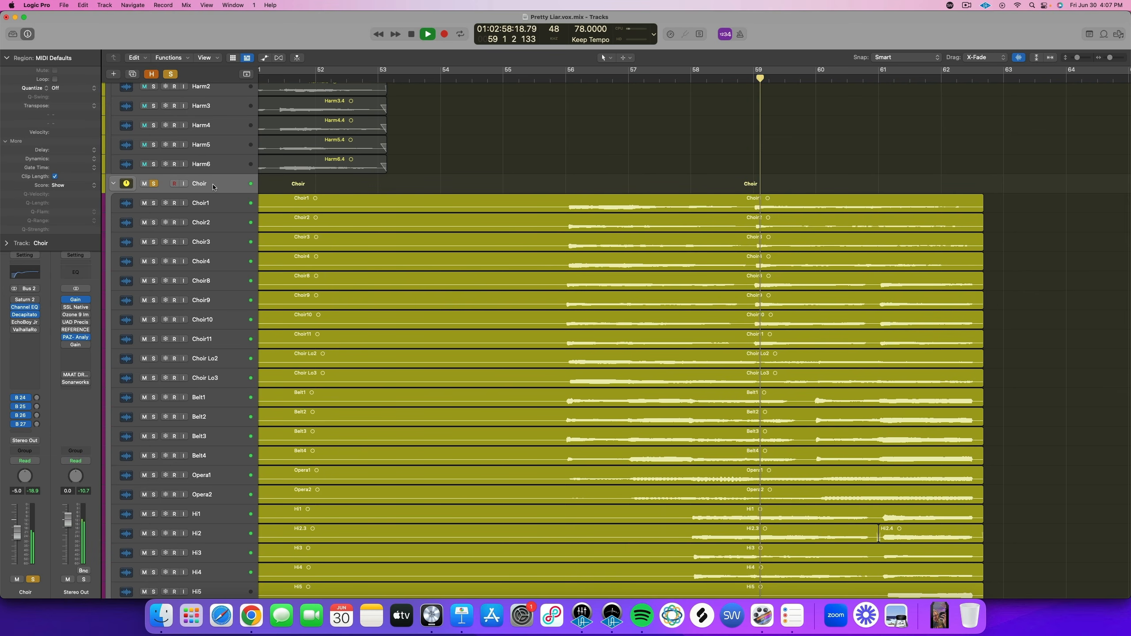
{"action": "key", "text": "space"}
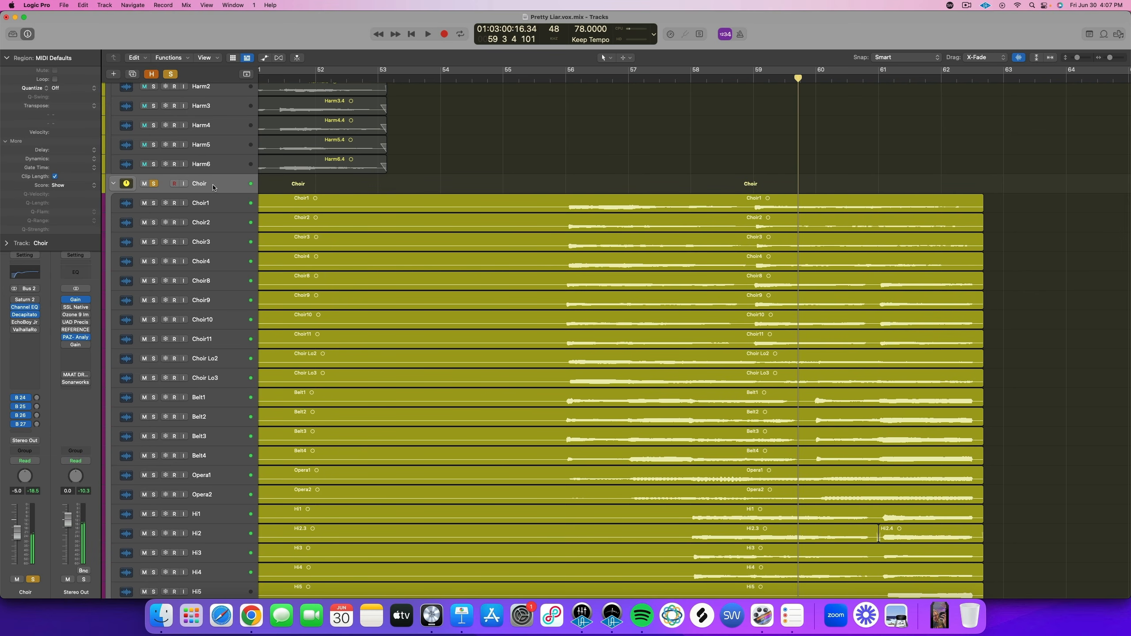
{"action": "scroll", "coordinate": [310, 189], "scroll_direction": "up", "scroll_amount": 1}
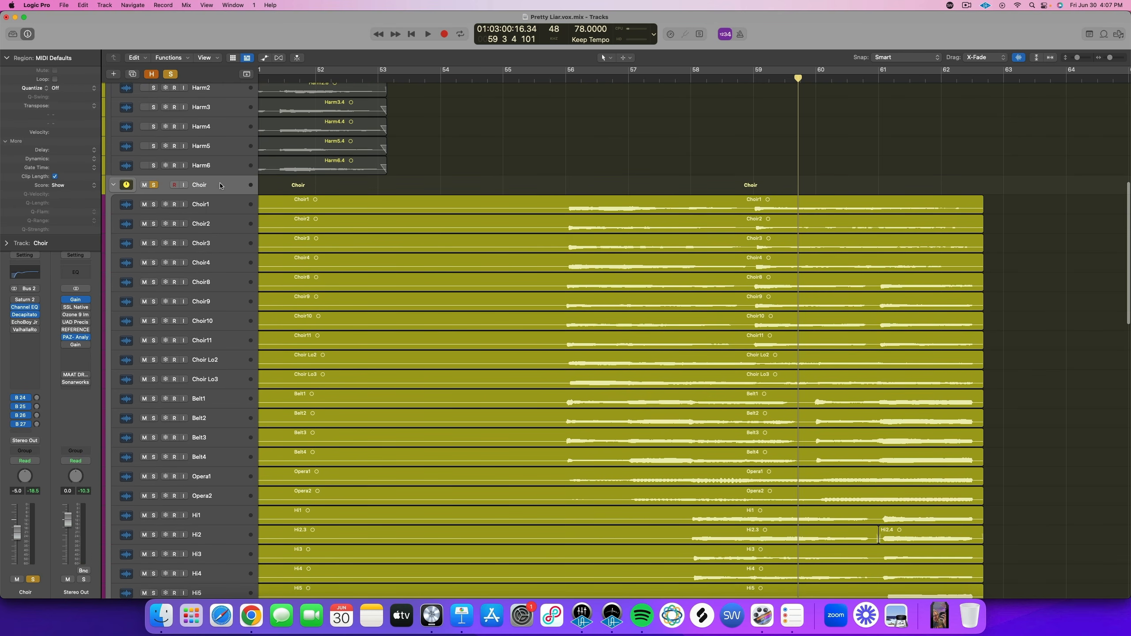
Open the Choir stack's Channel EQ, raise the low cut to 216 Hz, and play the soloed choir from around bar 56
{"action": "left_click", "coordinate": [23, 271]}
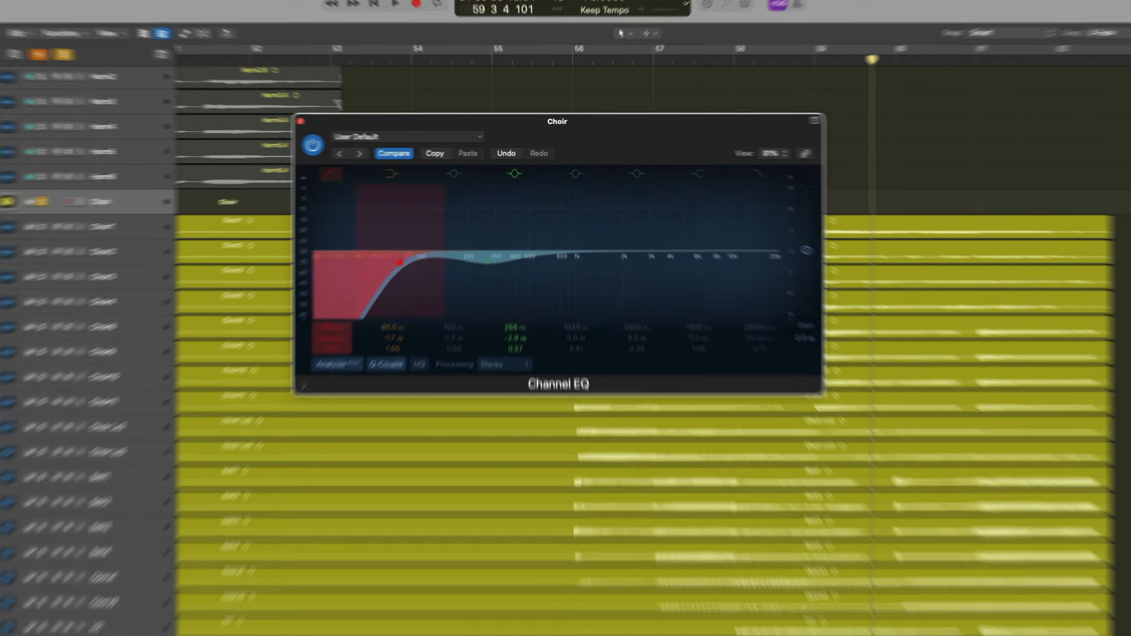
{"action": "left_click_drag", "start_coordinate": [376, 286], "coordinate": [377, 263]}
{"action": "left_click_drag", "start_coordinate": [216, 430], "coordinate": [216, 412]}
{"action": "key", "text": "space"}
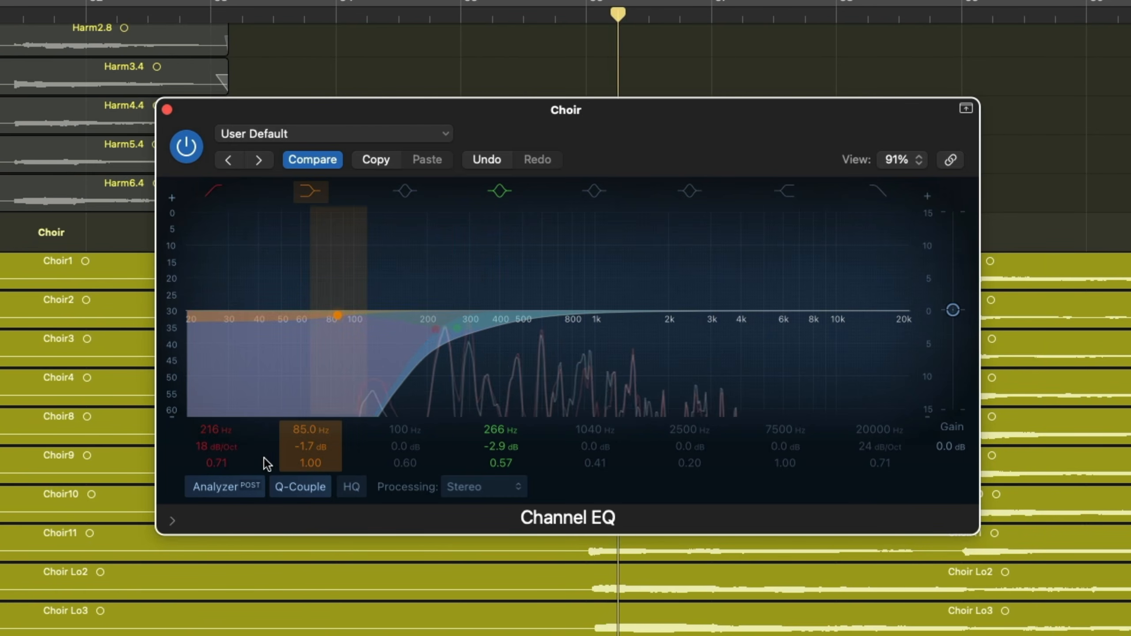
{"action": "scroll", "coordinate": [89, 553], "scroll_direction": "up", "scroll_amount": 1}
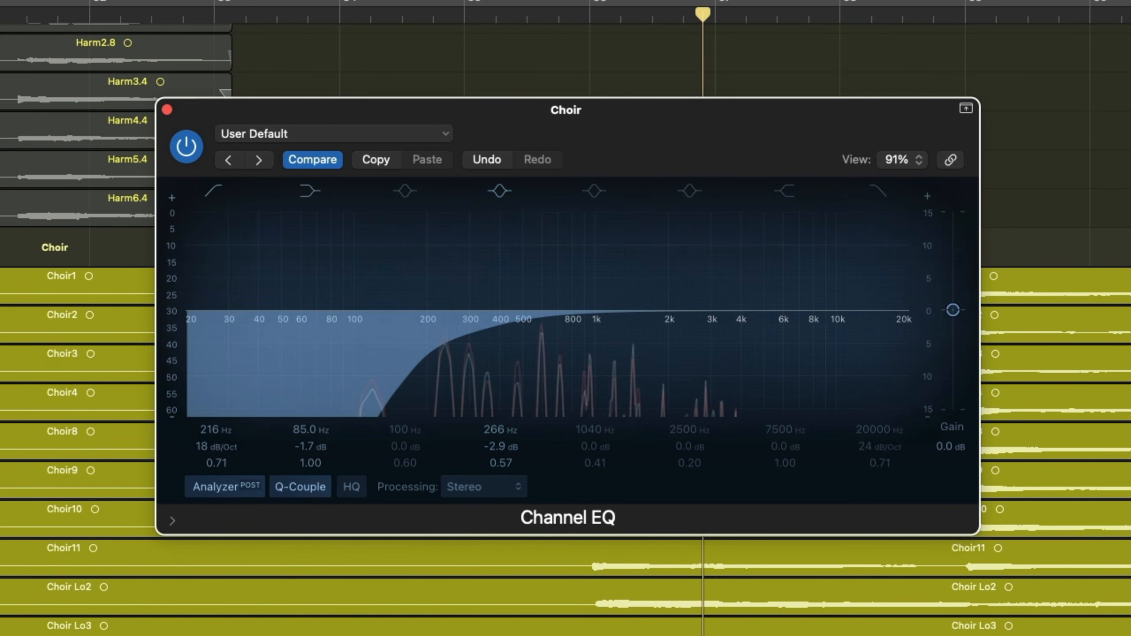
{"action": "scroll", "coordinate": [90, 552], "scroll_direction": "down", "scroll_amount": 1}
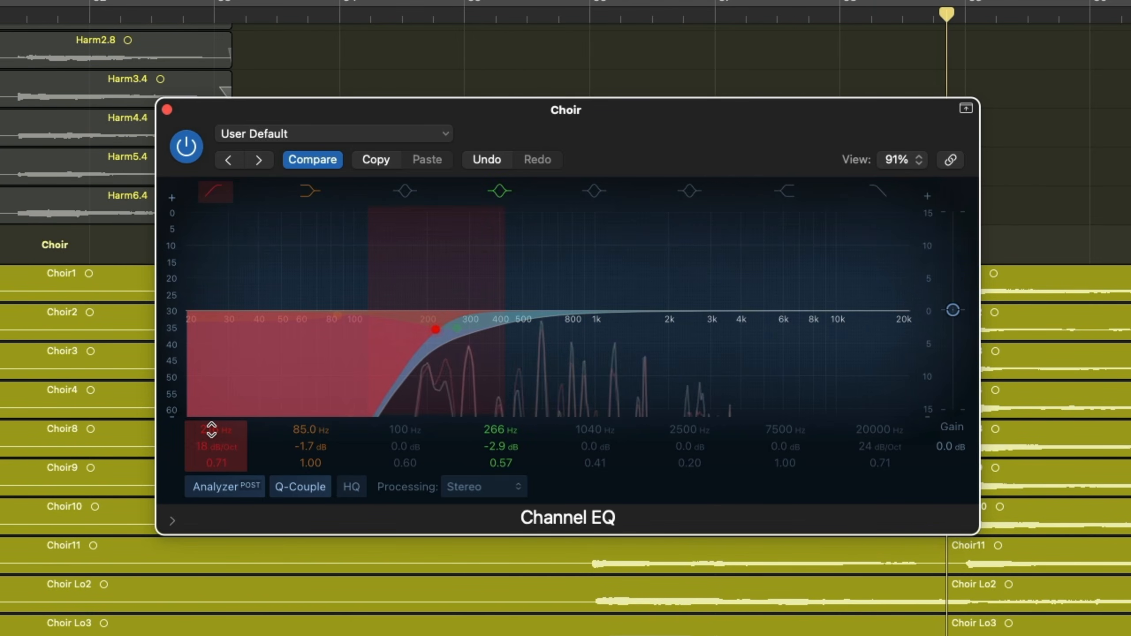
Raise the Choir EQ's low cut frequency to 396 Hz and audition the soloed choir
{"action": "left_click_drag", "start_coordinate": [212, 429], "coordinate": [211, 361]}
{"action": "key", "text": "space"}
{"action": "left_click_drag", "start_coordinate": [212, 430], "coordinate": [212, 421]}
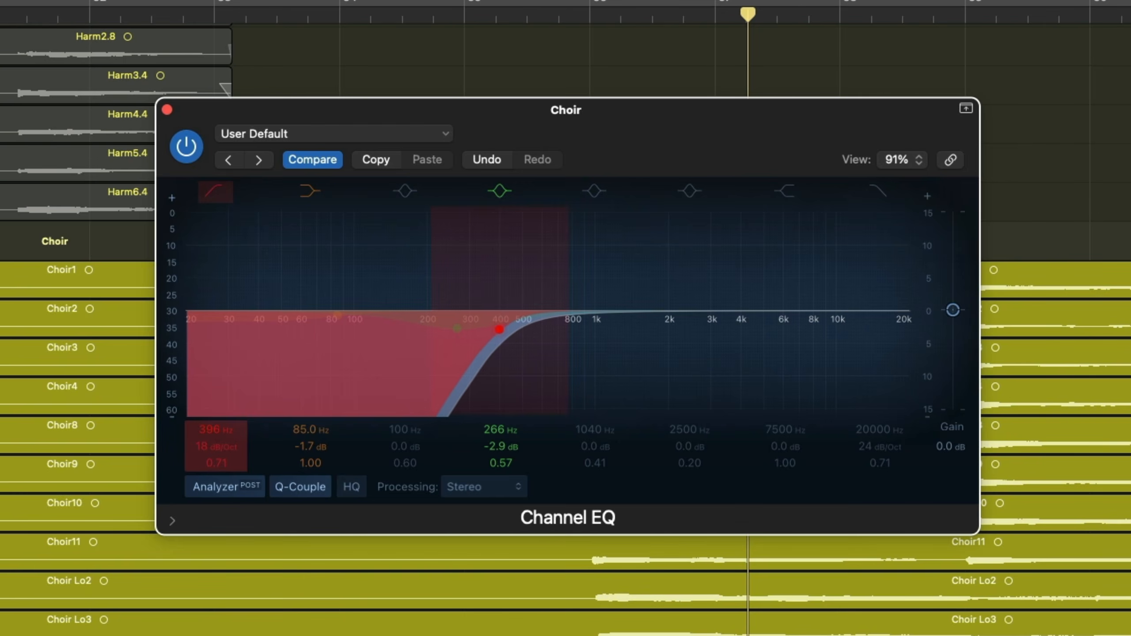
{"action": "key", "text": "space"}
Lower the Choir EQ's low cut through 130 Hz to 70 Hz and play the soloed choir for comparison
{"action": "left_click_drag", "start_coordinate": [216, 429], "coordinate": [217, 473]}
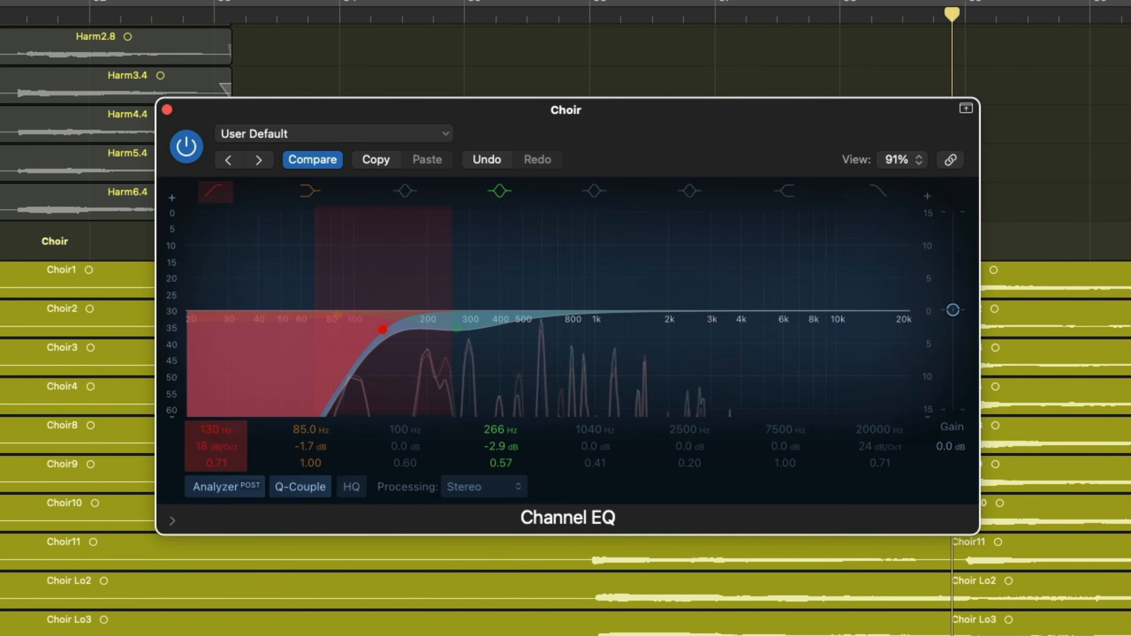
{"action": "left_click_drag", "start_coordinate": [216, 473], "coordinate": [216, 480]}
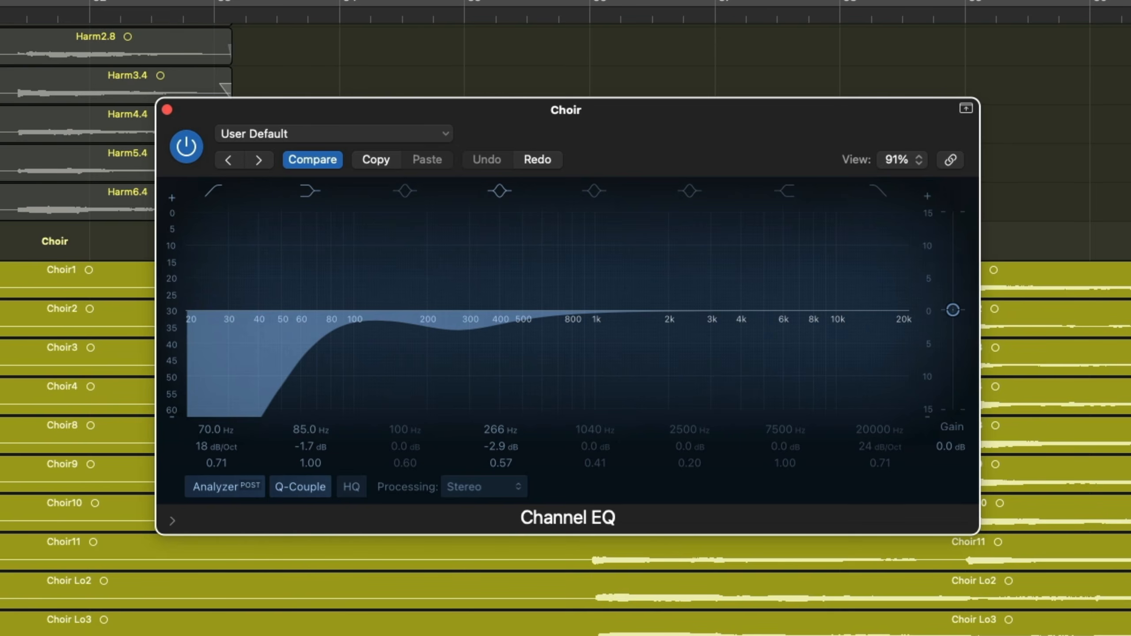
{"action": "key", "text": "space"}
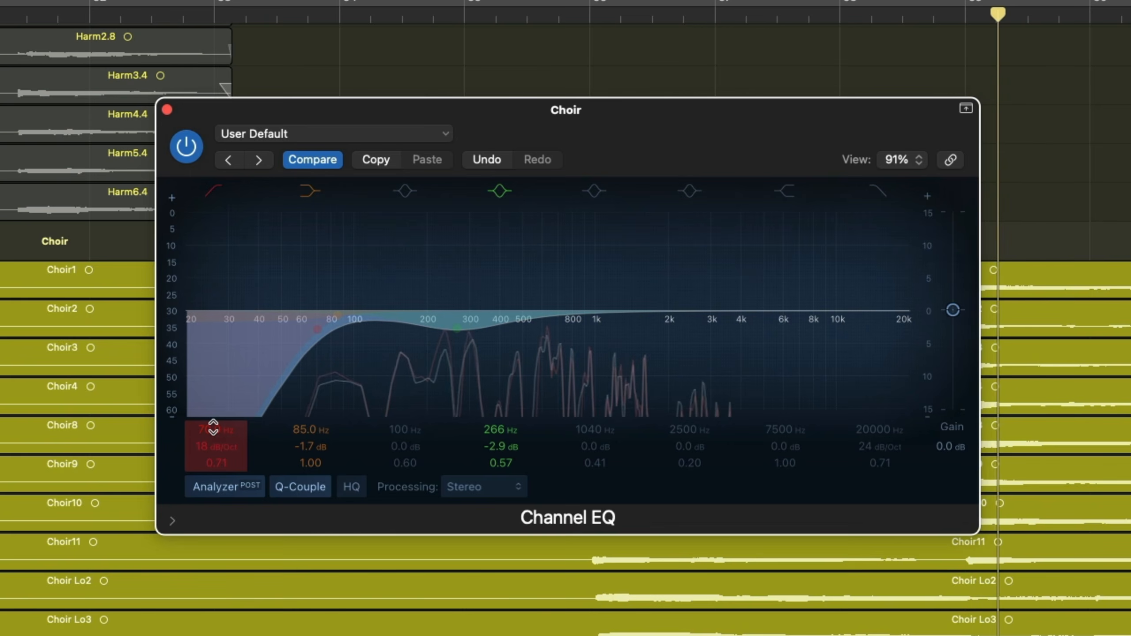
{"action": "key", "text": "space"}
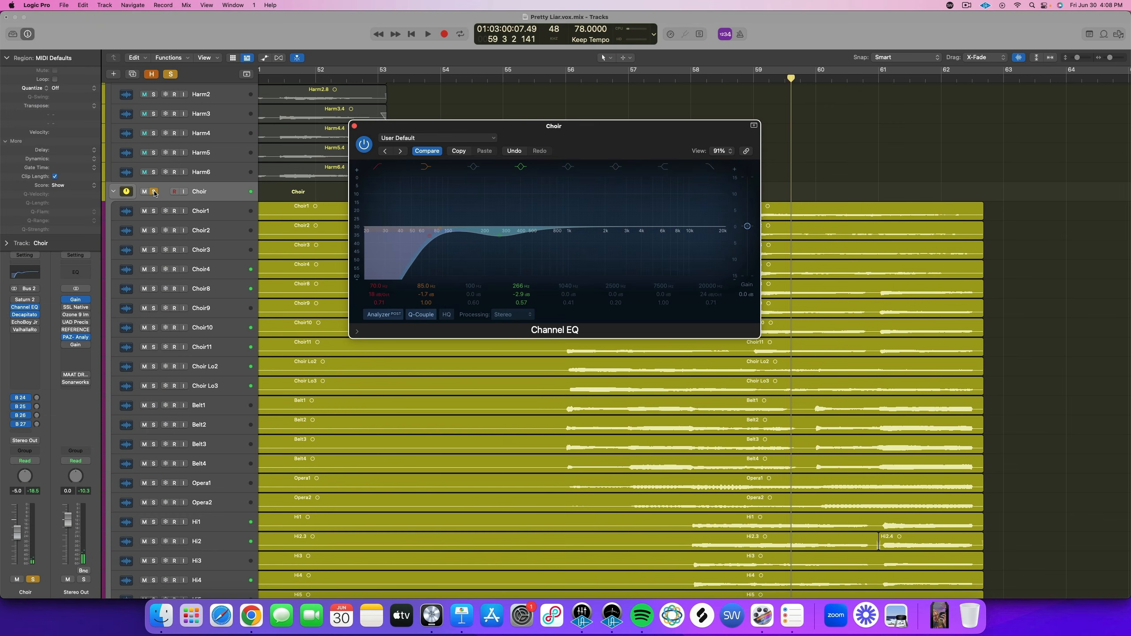
Turn off the Choir stack's solo, raise its low cut to about 340 Hz, and play the full mix
{"action": "left_click", "coordinate": [154, 192]}
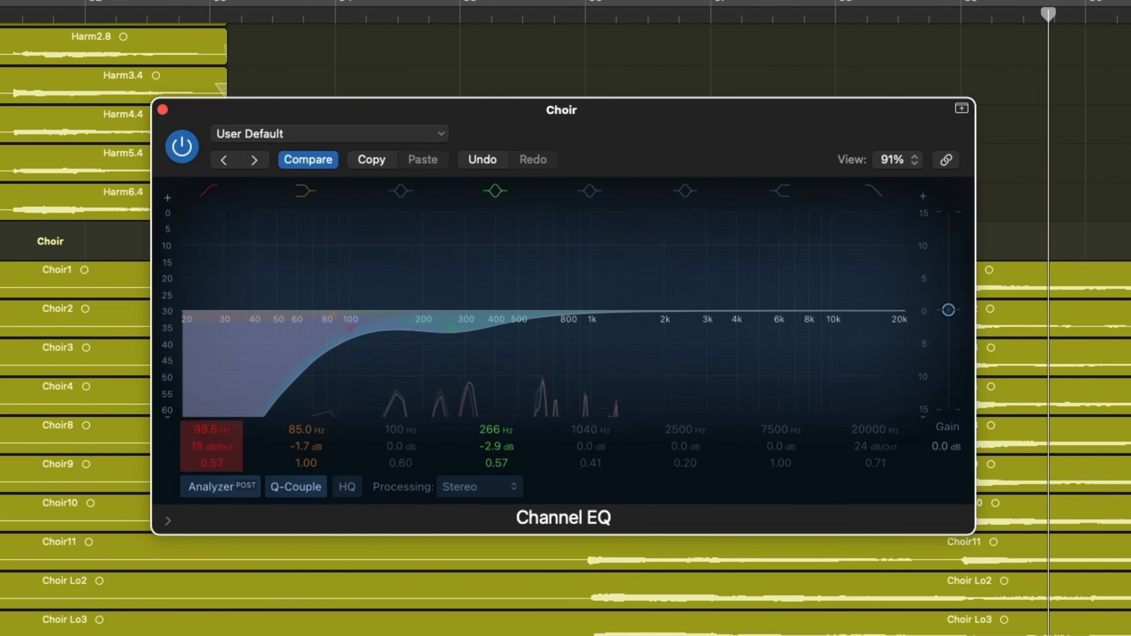
{"action": "left_click_drag", "start_coordinate": [350, 328], "coordinate": [487, 329]}
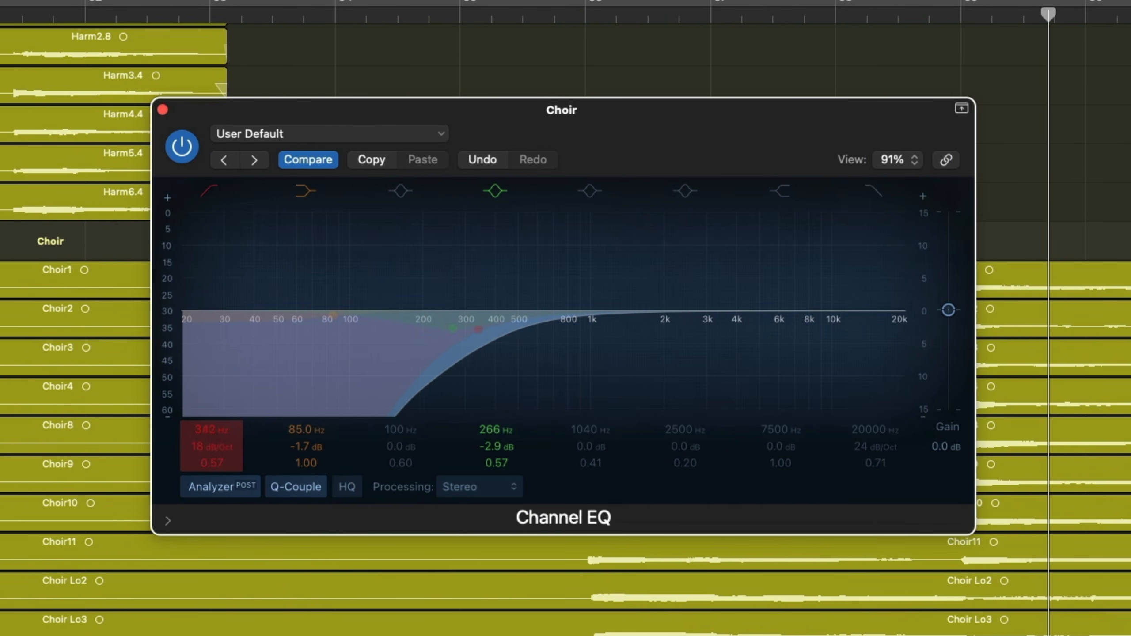
{"action": "key", "text": "space"}
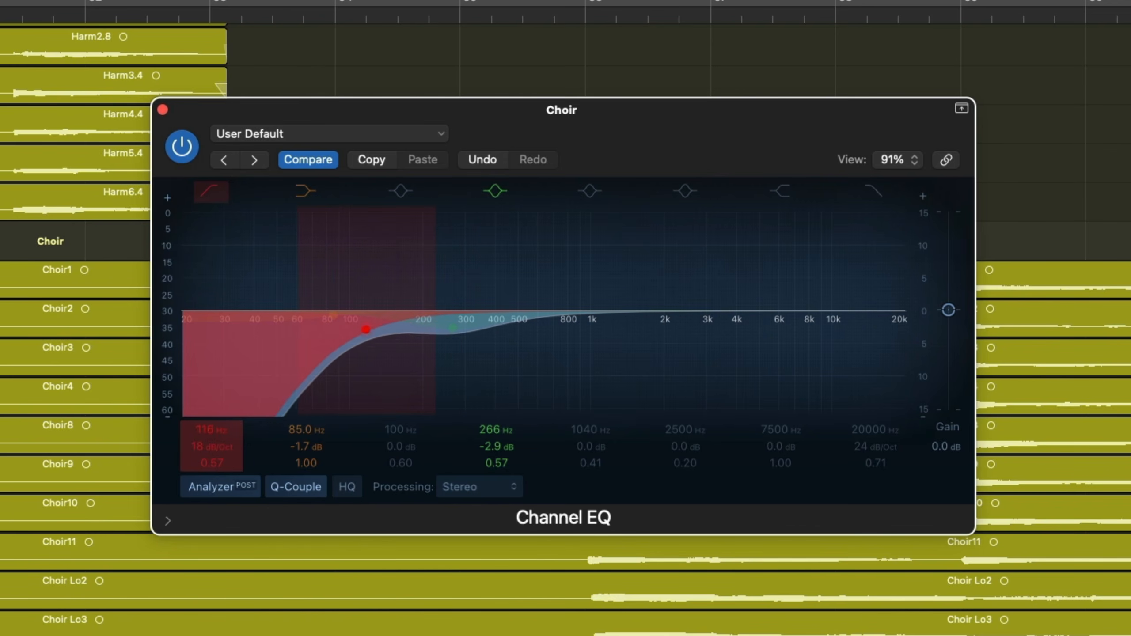
Compare the Choir's low cut at 70 Hz and 346 Hz in the full mix, and reposition the EQ window
{"action": "left_click_drag", "start_coordinate": [211, 430], "coordinate": [212, 474]}
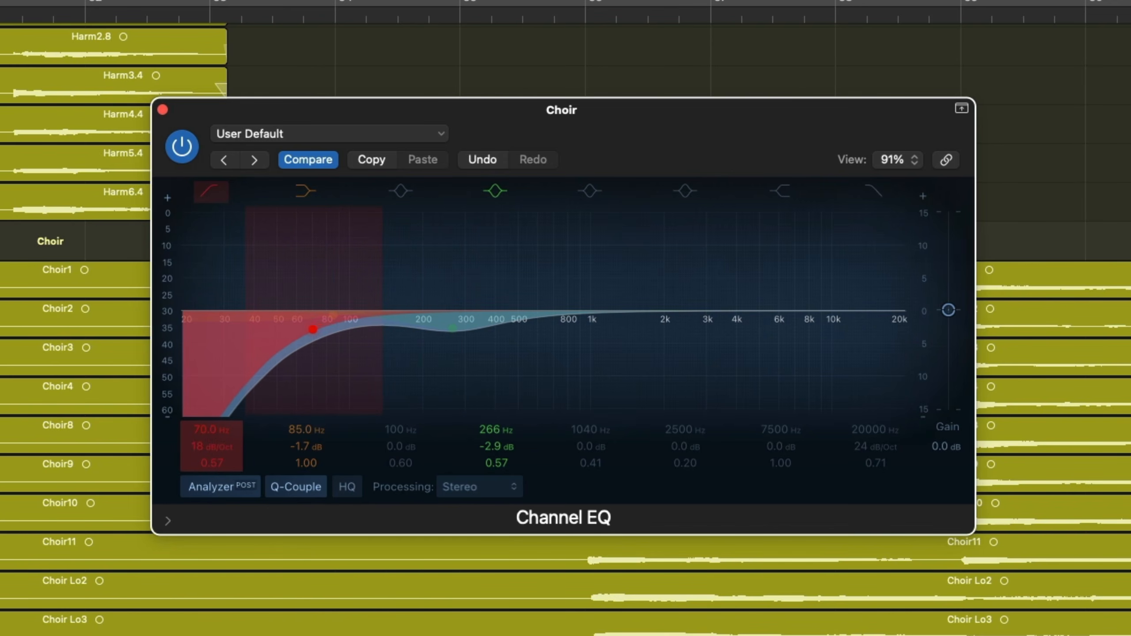
{"action": "key", "text": "space"}
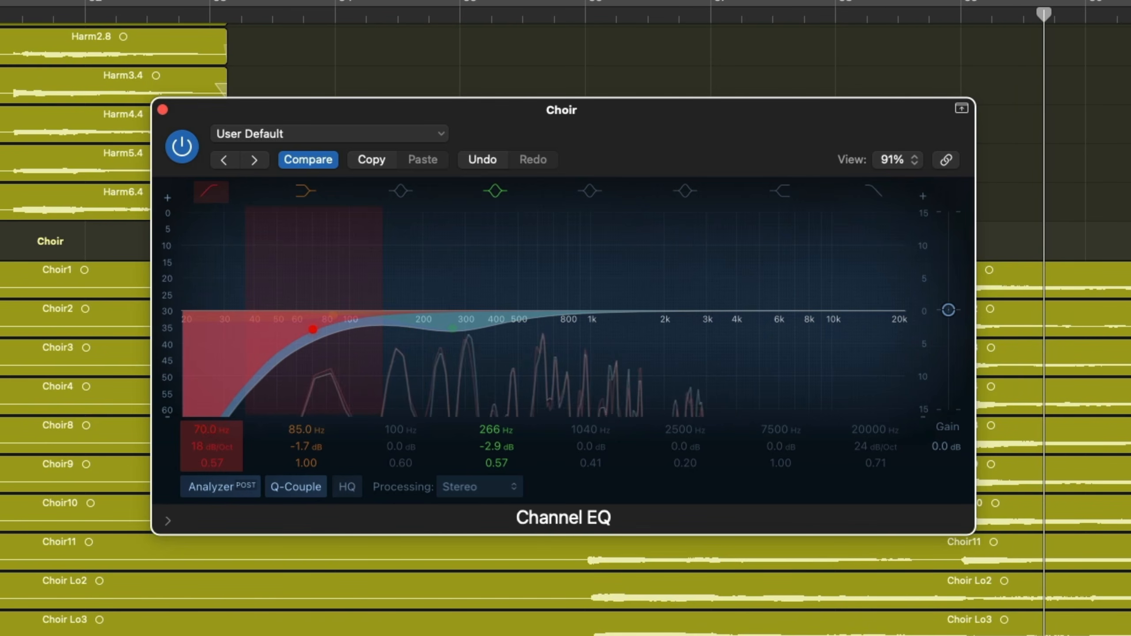
{"action": "left_click_drag", "start_coordinate": [208, 429], "coordinate": [208, 384]}
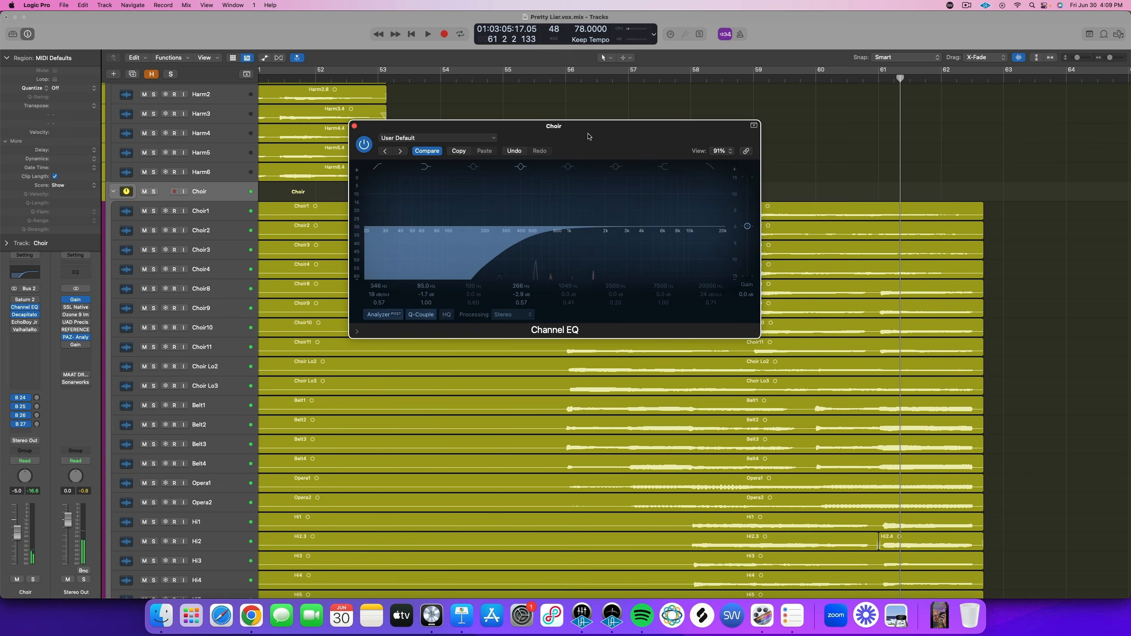
{"action": "left_click_drag", "start_coordinate": [588, 136], "coordinate": [604, 176]}
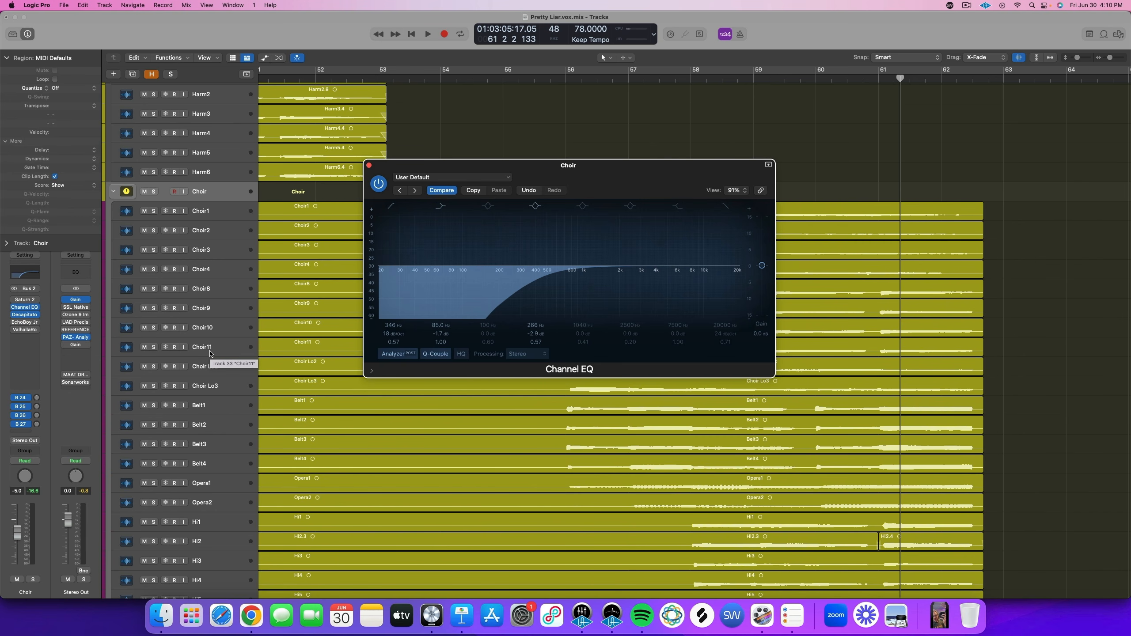
Solo the Choir stack, lower its low cut to 99.5 Hz, and play the choir to check its low end
{"action": "left_click", "coordinate": [154, 192]}
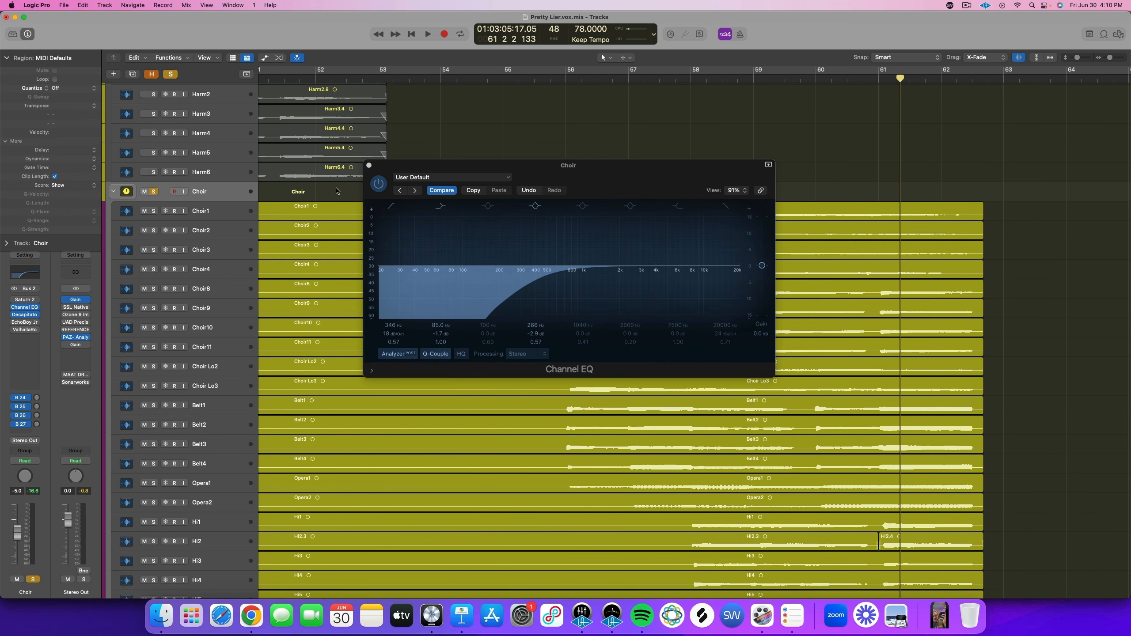
{"action": "key", "text": "space"}
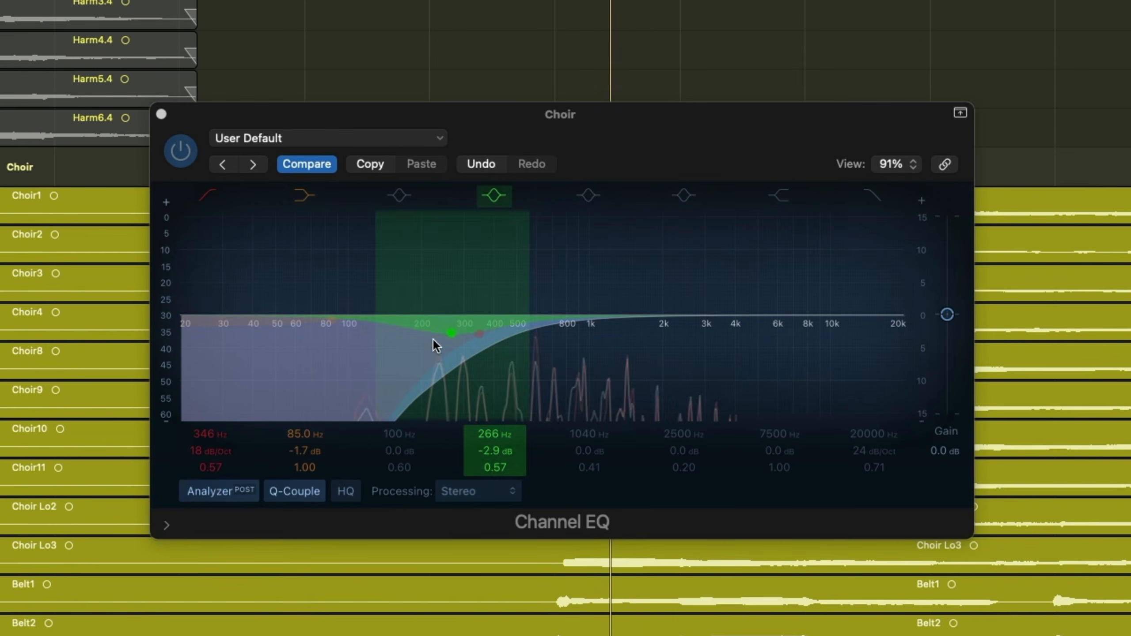
{"action": "left_click_drag", "start_coordinate": [479, 334], "coordinate": [358, 333]}
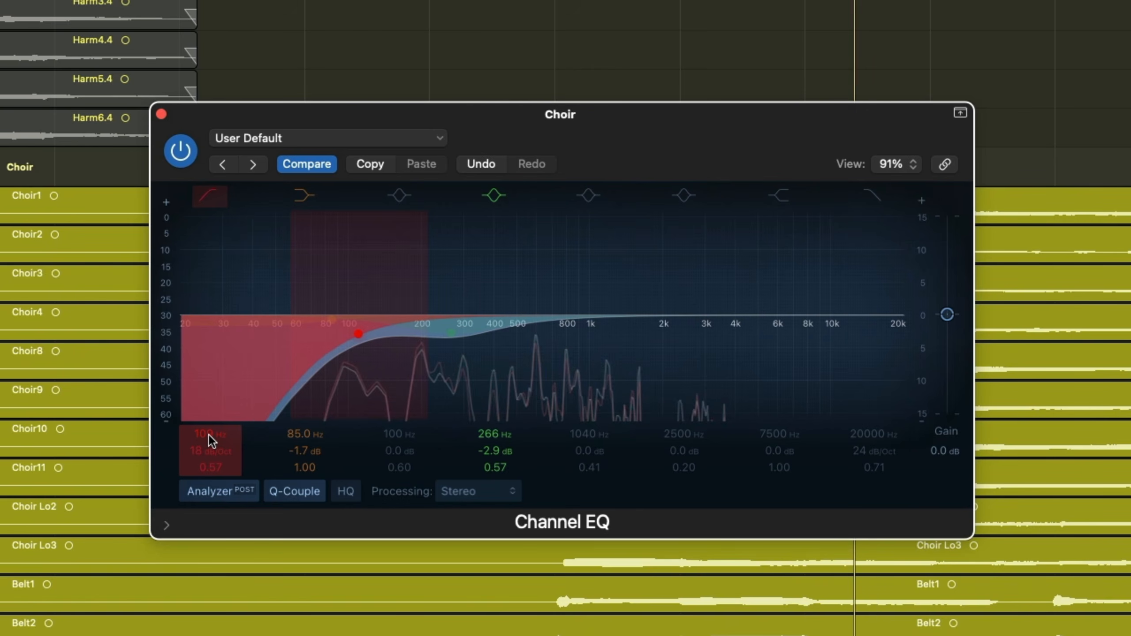
{"action": "mouse_move", "coordinate": [209, 435]}
{"action": "left_mouse_down"}
{"action": "mouse_move", "coordinate": [208, 447]}
{"action": "mouse_move", "coordinate": [208, 433]}
{"action": "mouse_move", "coordinate": [218, 438]}
{"action": "left_mouse_up"}
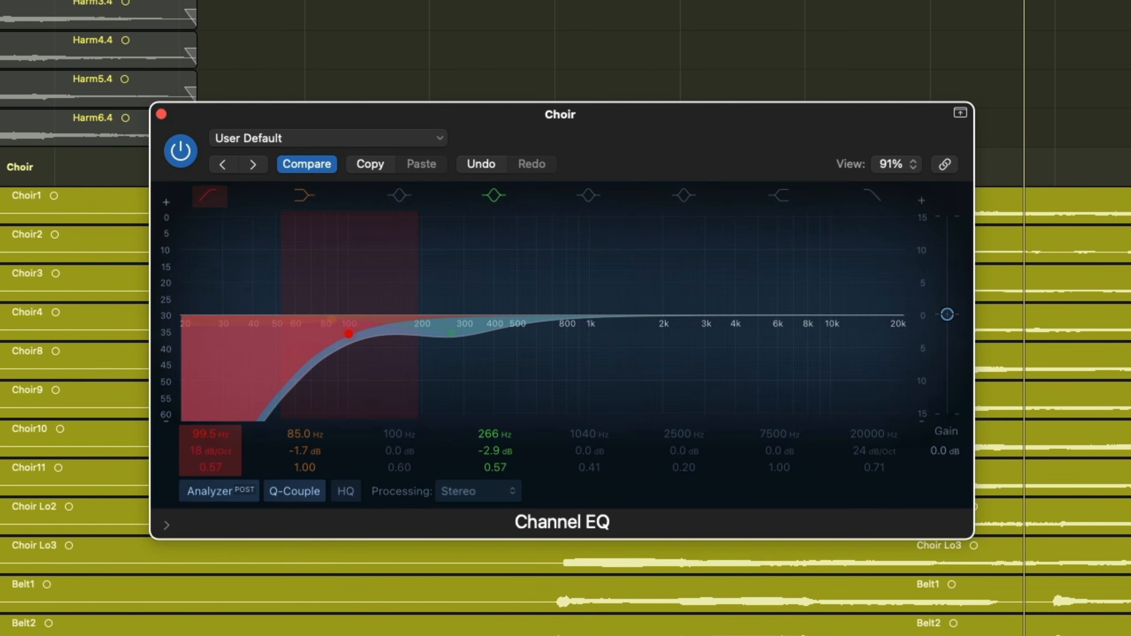
{"action": "key", "text": "space"}
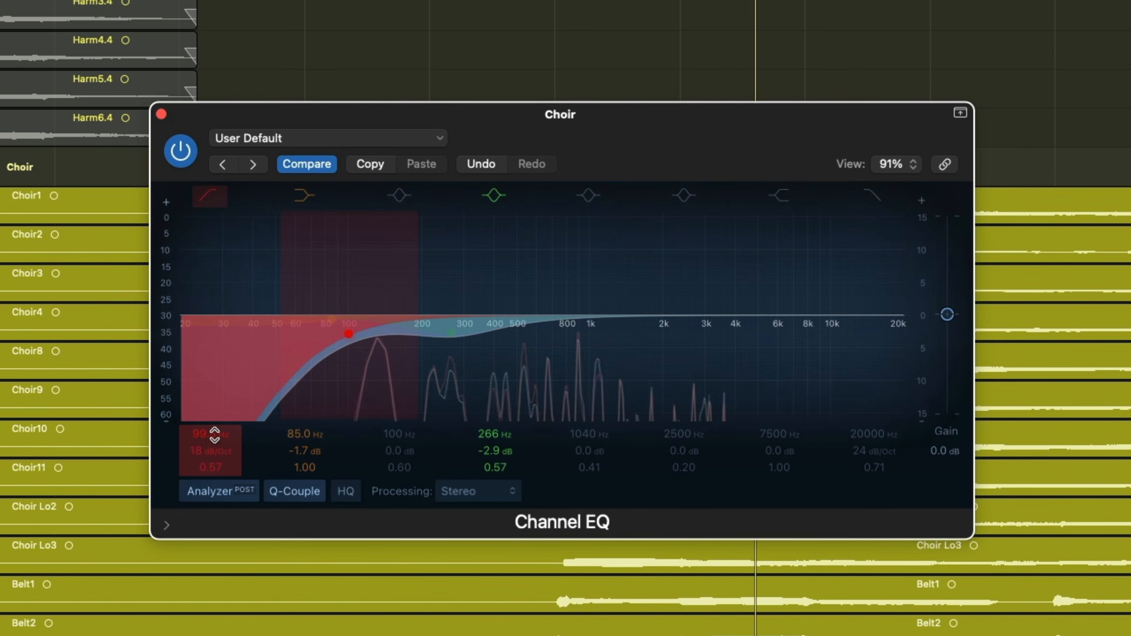
Try the Choir's low cut at about 69 Hz during playback, return it to 99.5 Hz, and close the stopped EQ
{"action": "left_click_drag", "start_coordinate": [211, 434], "coordinate": [210, 472]}
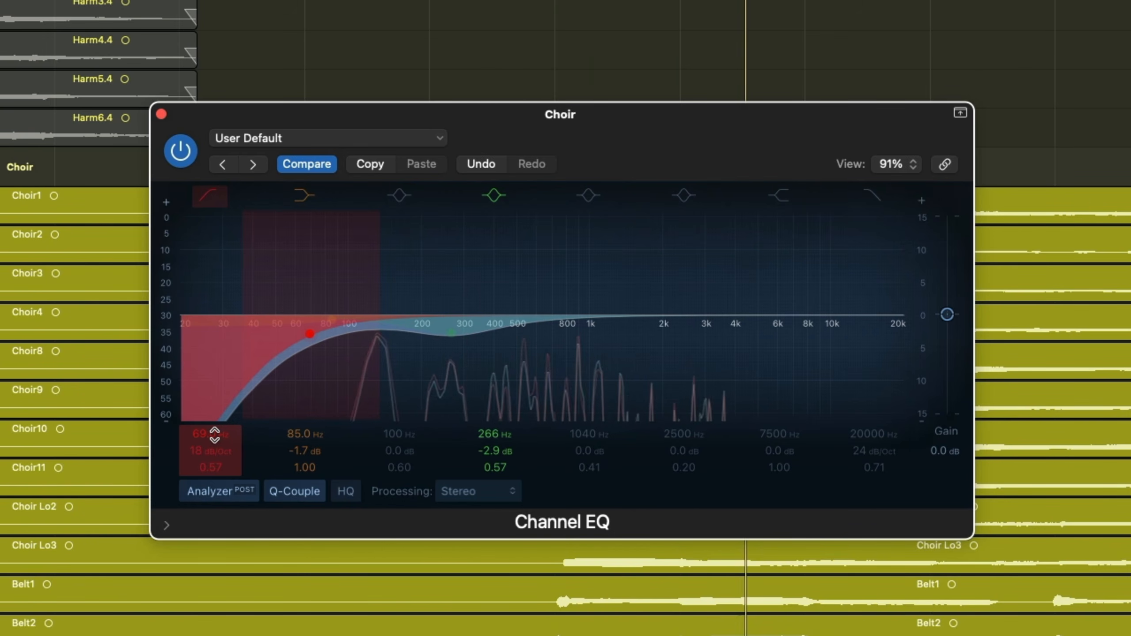
{"action": "left_click_drag", "start_coordinate": [314, 333], "coordinate": [335, 333]}
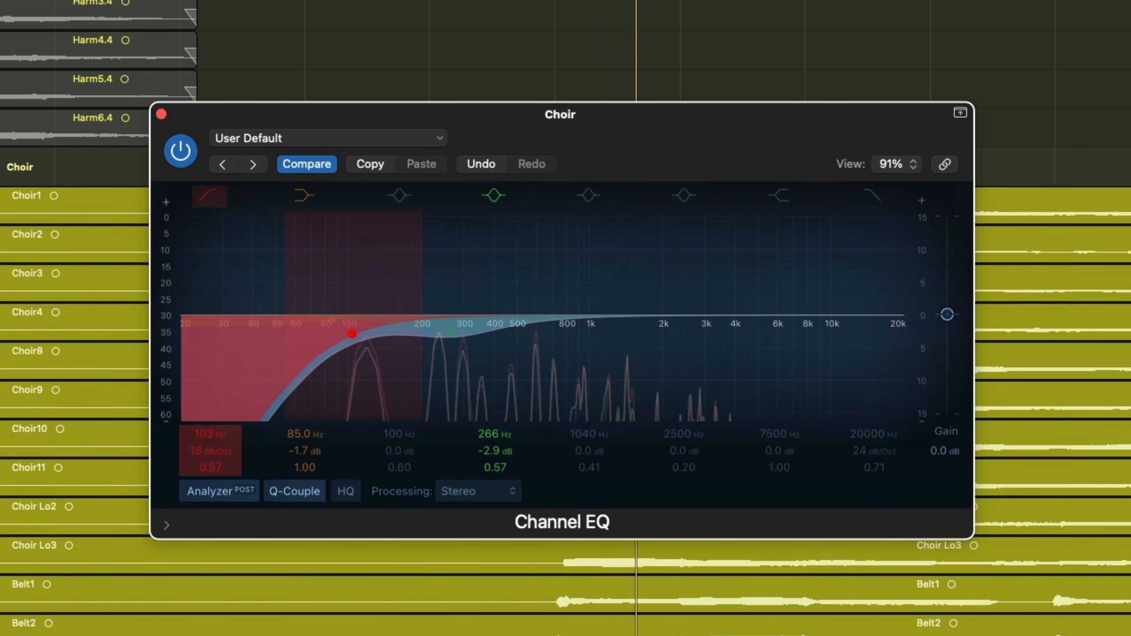
{"action": "left_click_drag", "start_coordinate": [215, 435], "coordinate": [214, 439]}
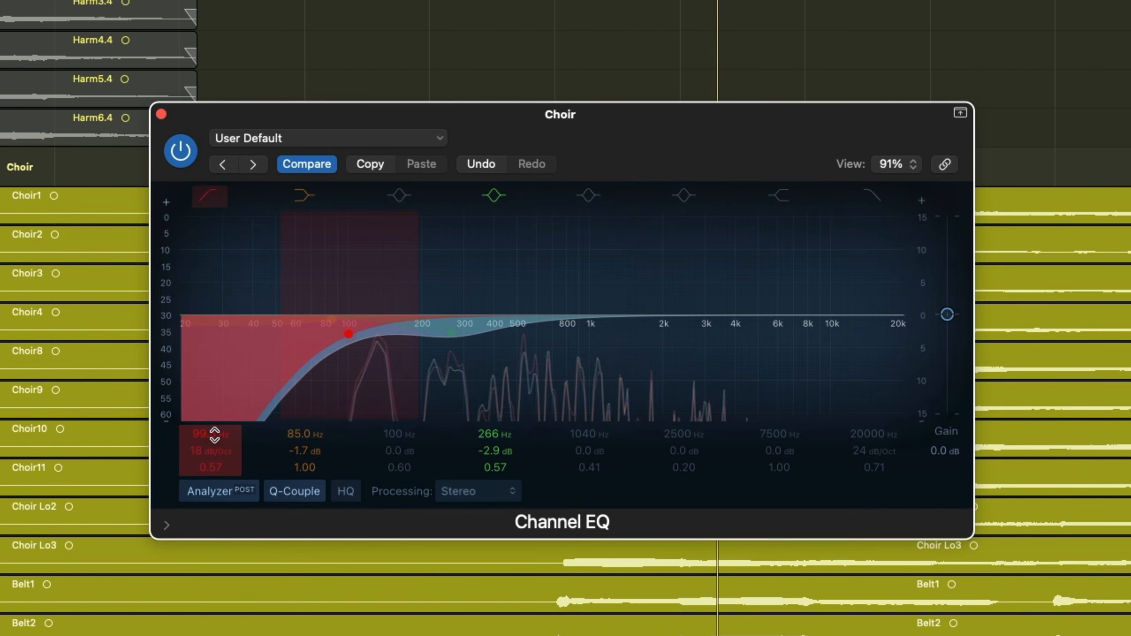
{"action": "key", "text": "space"}
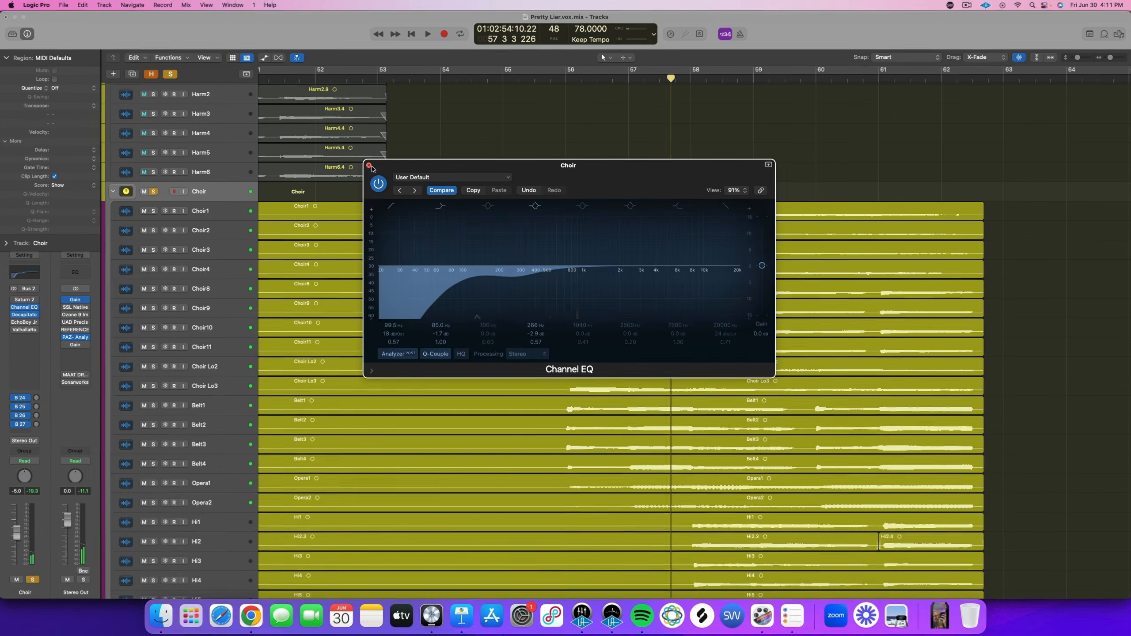
{"action": "left_click", "coordinate": [369, 166]}
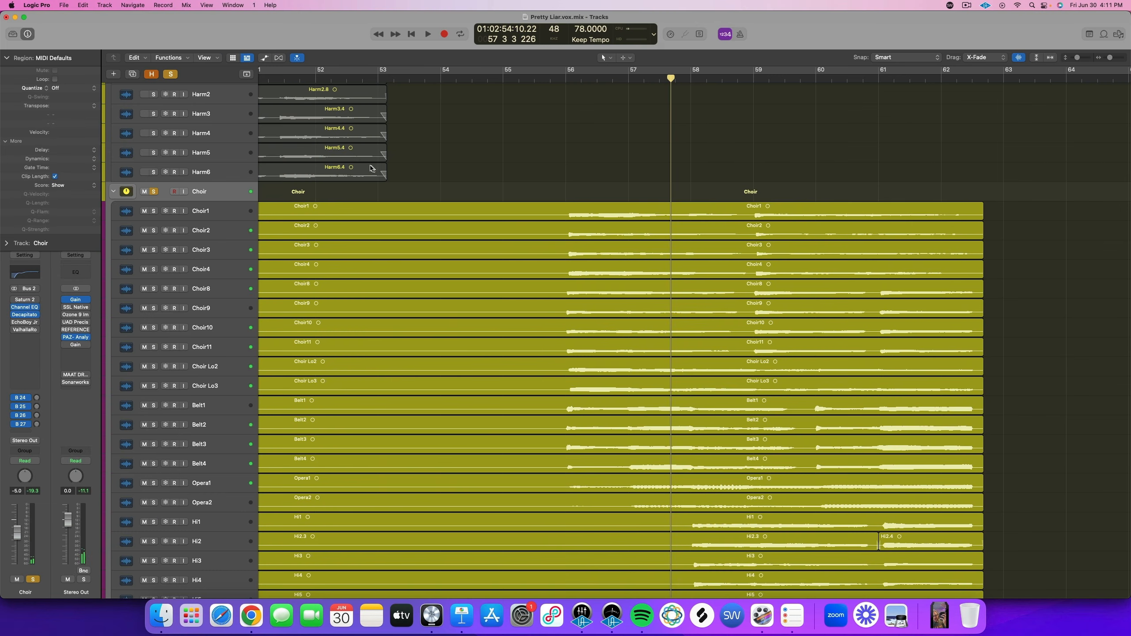
Turn off the Choir stack's solo and shrink the tracks in height and length for a wider arrangement overview
{"action": "left_click", "coordinate": [152, 192]}
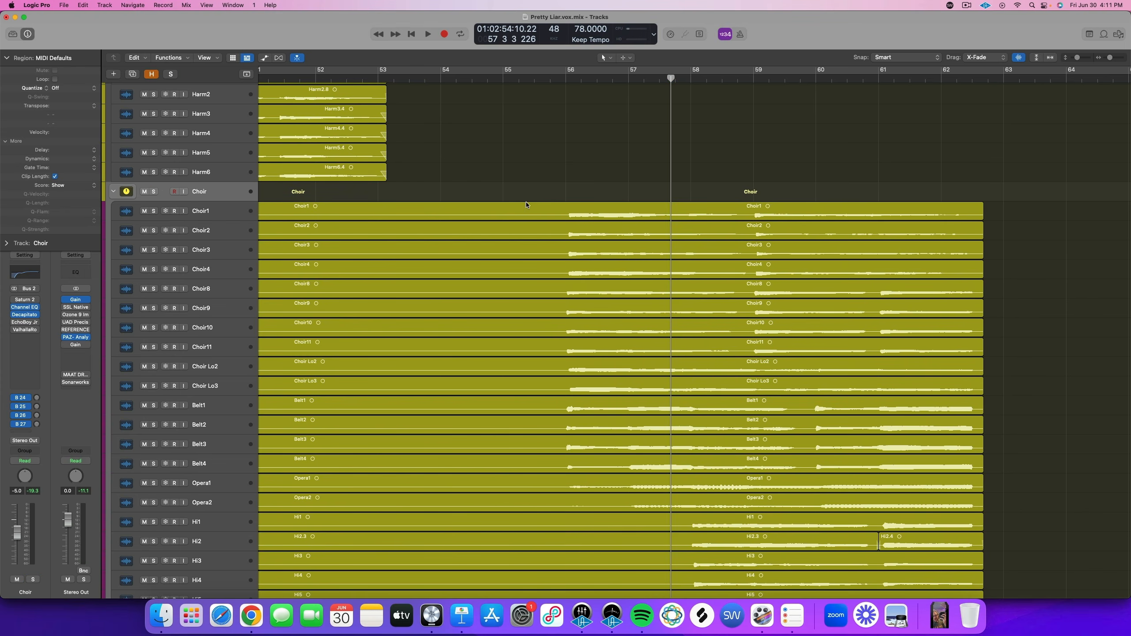
{"action": "key", "text": "super+Up"}
{"action": "key", "text": "super+Up"}
{"action": "key", "text": "super+Up"}
{"action": "key", "text": "super+Up"}
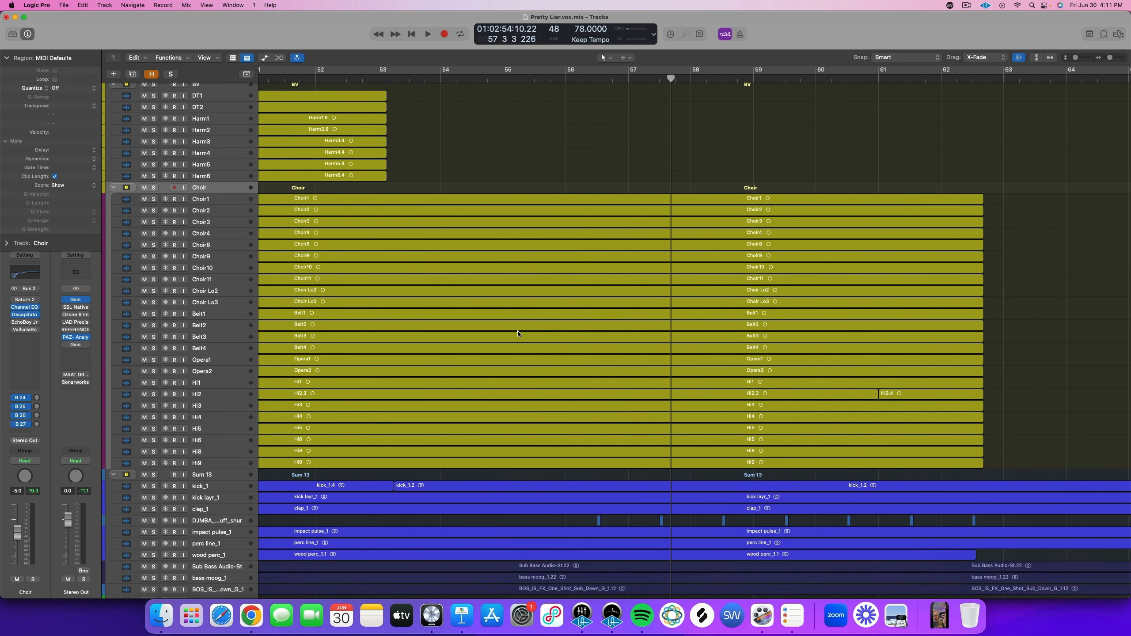
{"action": "key", "text": "super+Left"}
{"action": "key", "text": "super+Left"}
{"action": "key", "text": "super+Left"}
{"action": "key", "text": "super+Left"}
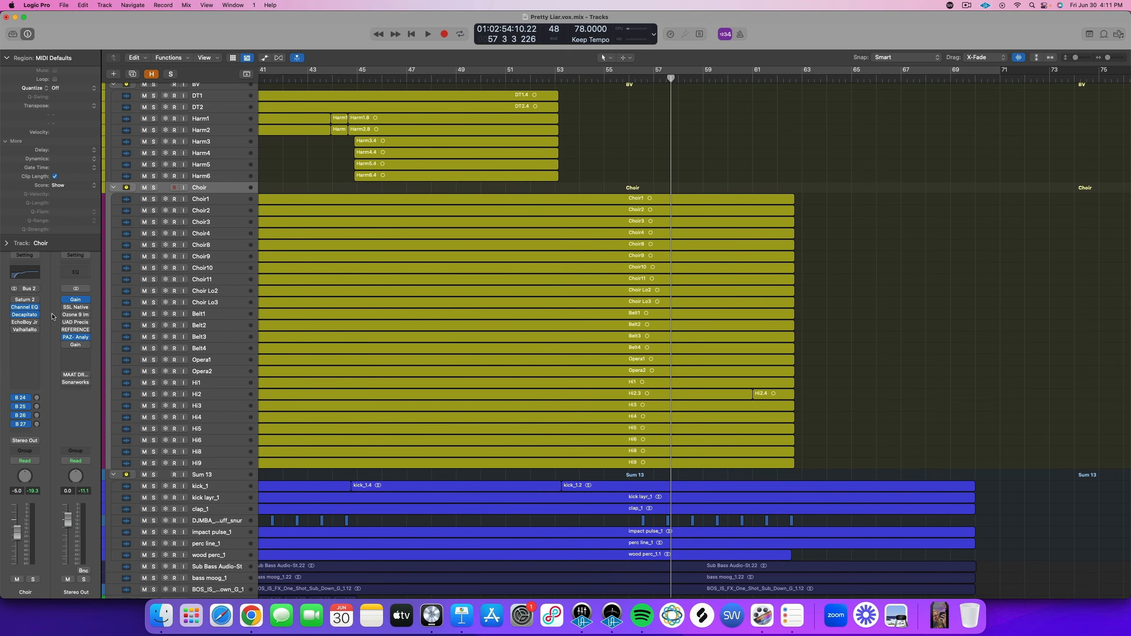
Reopen the Choir's Channel EQ, boost the high shelf to +10.0 dB at 4320 Hz, and play the full mix
{"action": "left_click", "coordinate": [25, 307]}
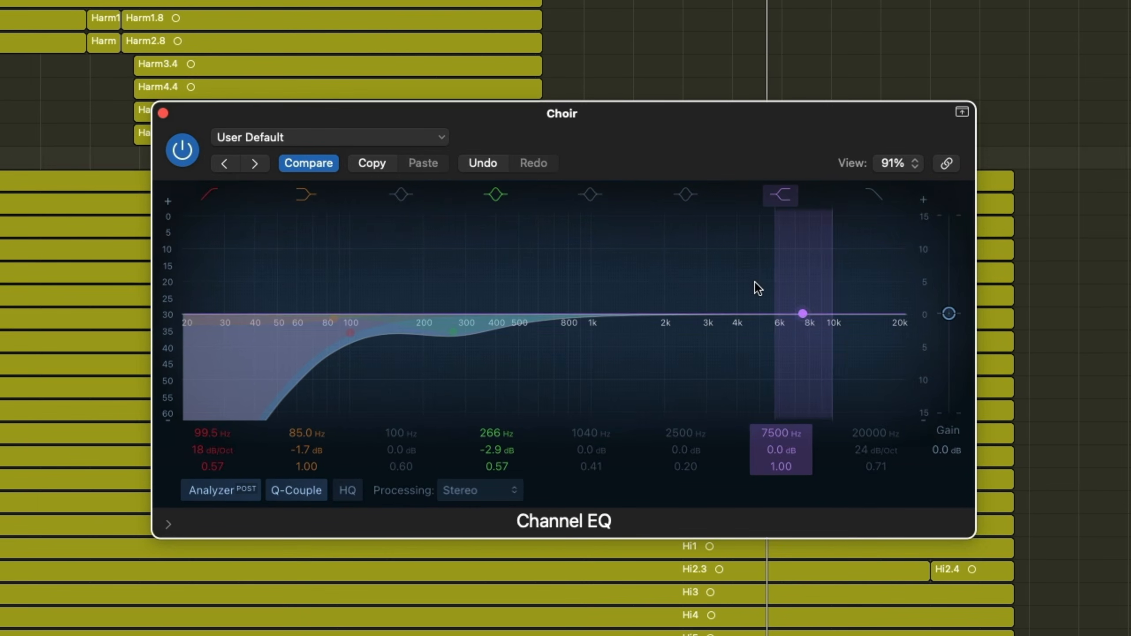
{"action": "left_click_drag", "start_coordinate": [666, 252], "coordinate": [697, 208]}
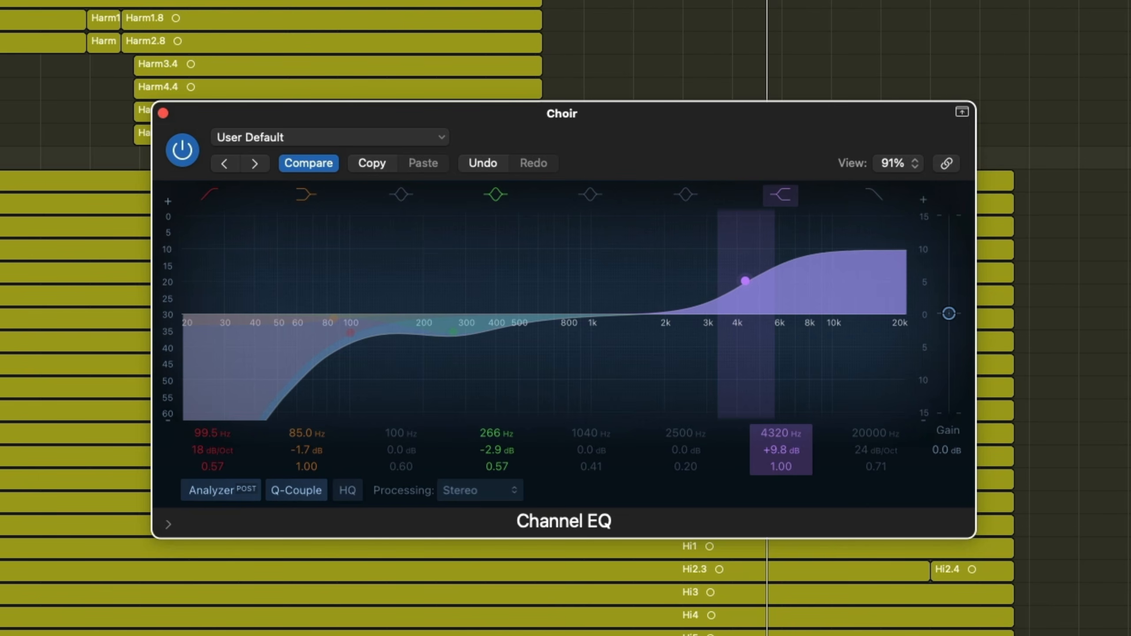
{"action": "key", "text": "space"}
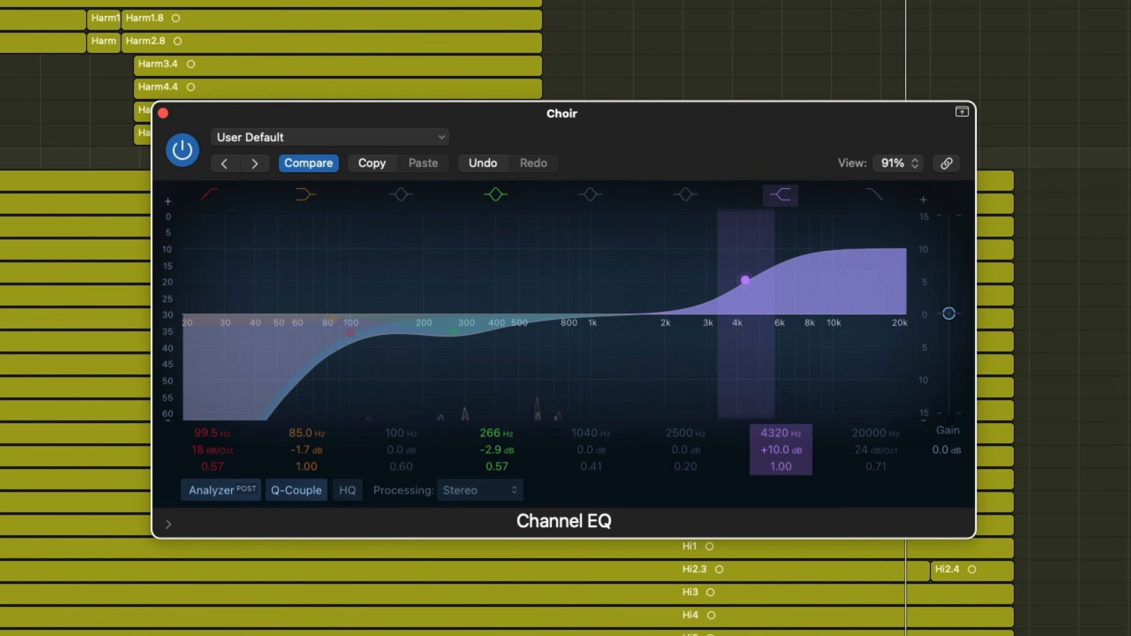
Try the Choir's high shelf at +5.4 dB, restore +10.0 dB, and compare the shelf off and on while the full mix plays
{"action": "left_click_drag", "start_coordinate": [781, 450], "coordinate": [782, 467]}
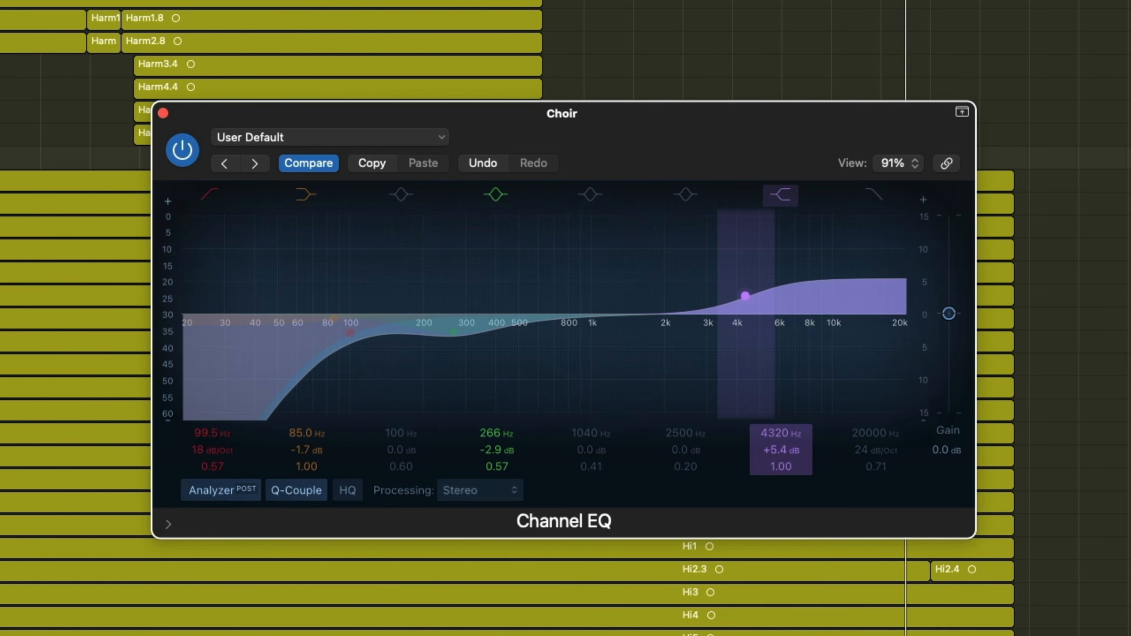
{"action": "scroll", "coordinate": [783, 445], "scroll_direction": "up", "scroll_amount": 10}
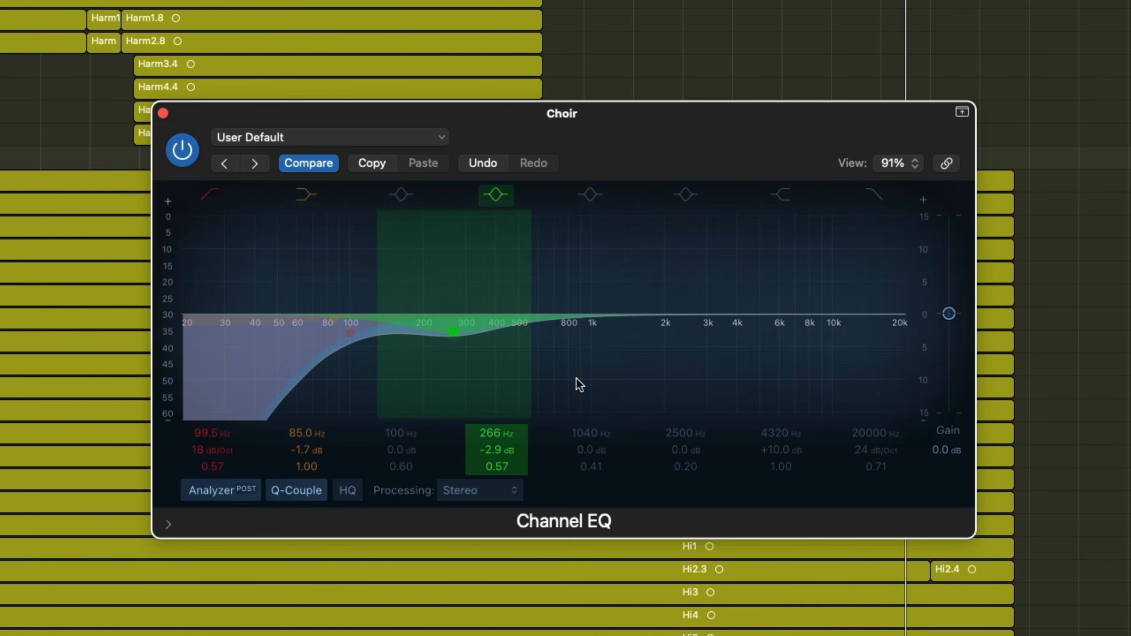
{"action": "key", "text": "space"}
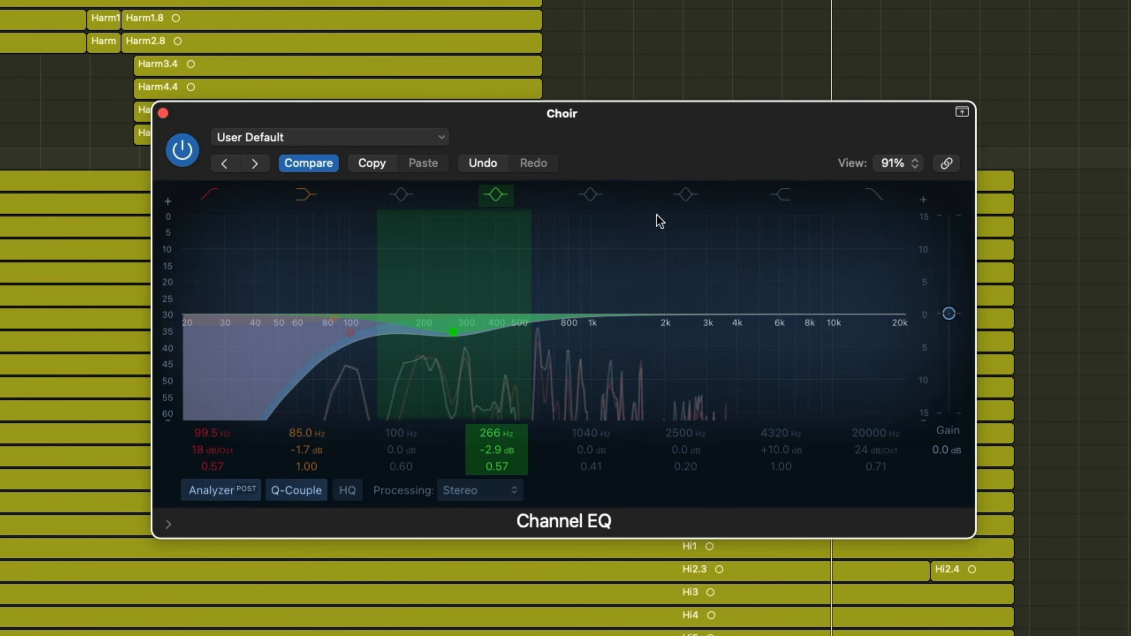
{"action": "left_click", "coordinate": [780, 200]}
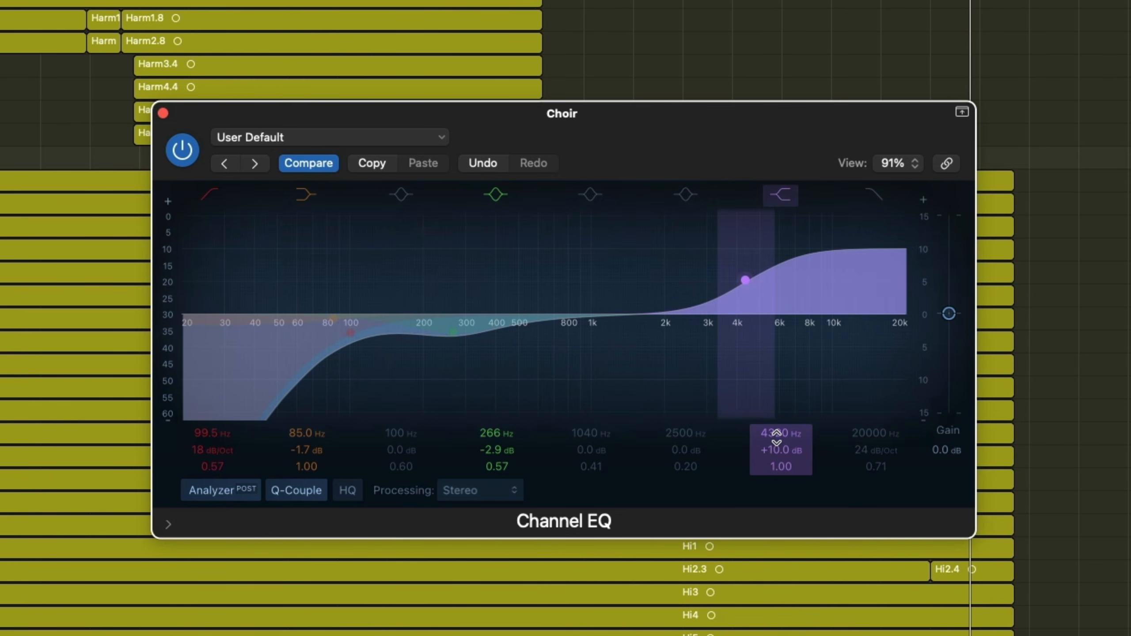
Lower the Choir's high shelf gain to +5.0 dB and play the full mix to judge it
{"action": "mouse_move", "coordinate": [777, 441]}
{"action": "left_mouse_down"}
{"action": "mouse_move", "coordinate": [778, 466]}
{"action": "mouse_move", "coordinate": [778, 456]}
{"action": "left_mouse_up"}
{"action": "key", "text": "space"}
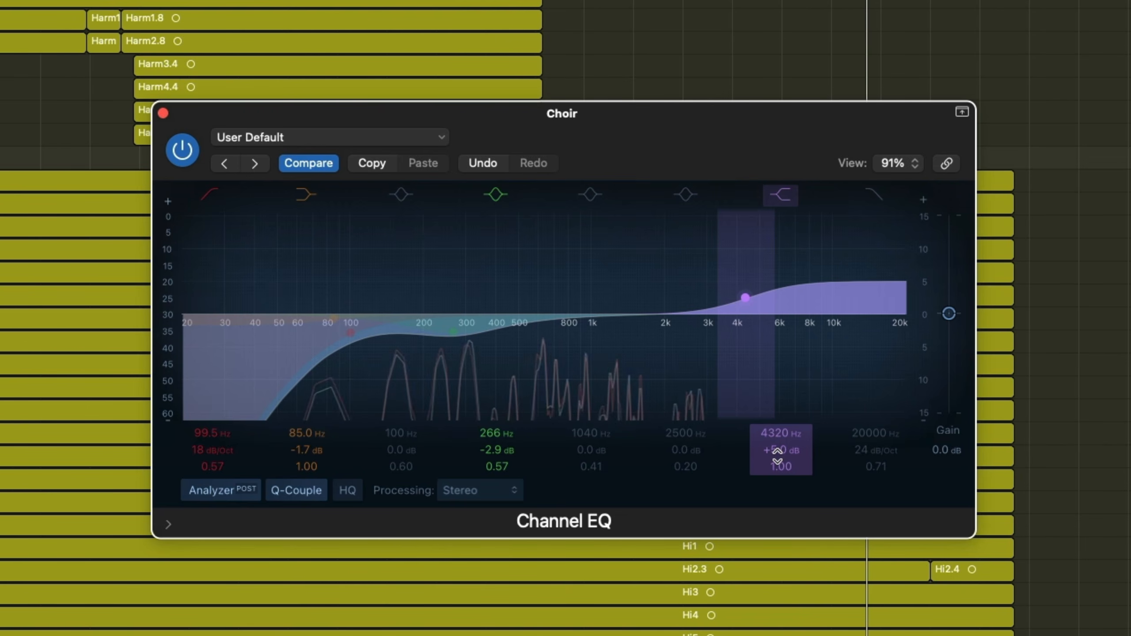
{"action": "key", "text": "space"}
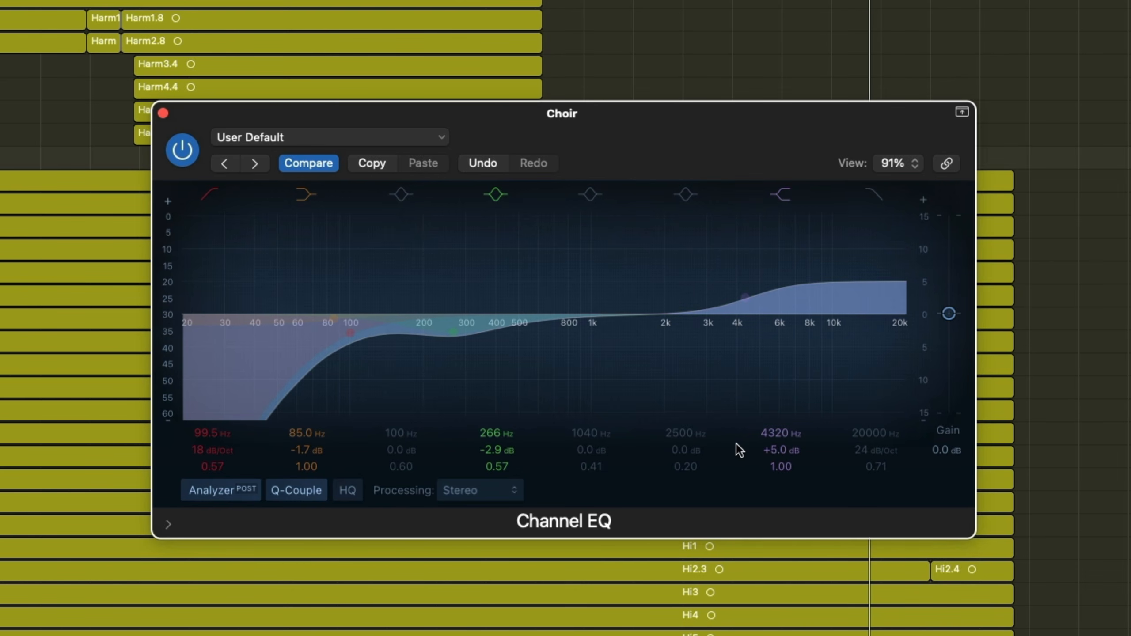
Set the Choir's high shelf gain to +2.5 dB, compare the shelf off and on during playback, and close the Channel EQ
{"action": "left_click_drag", "start_coordinate": [782, 450], "coordinate": [781, 459]}
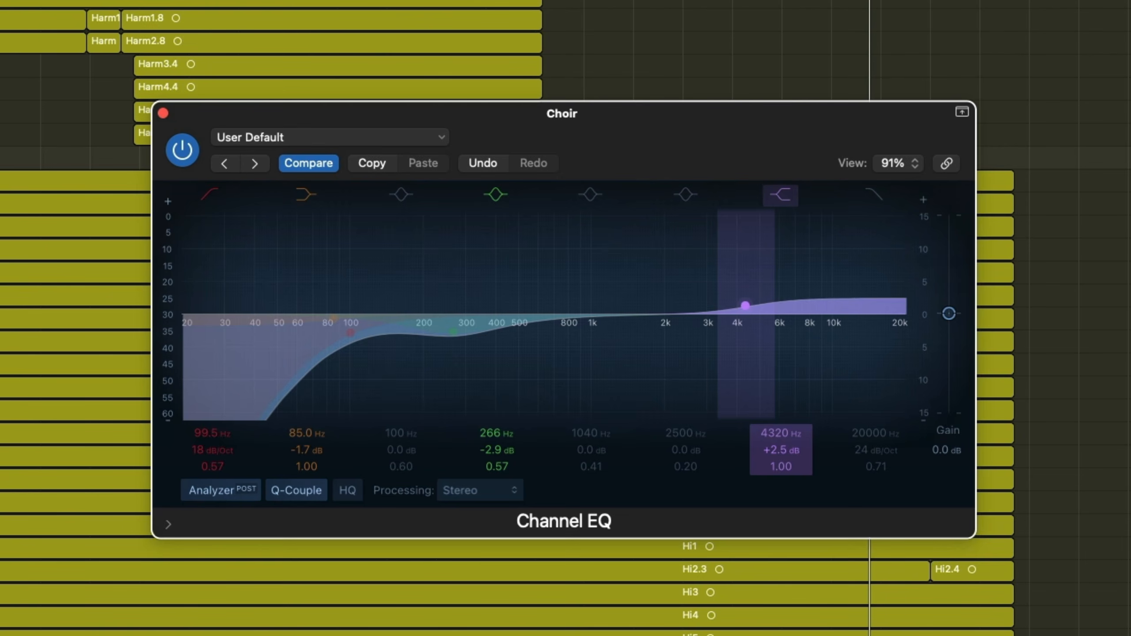
{"action": "key", "text": "space"}
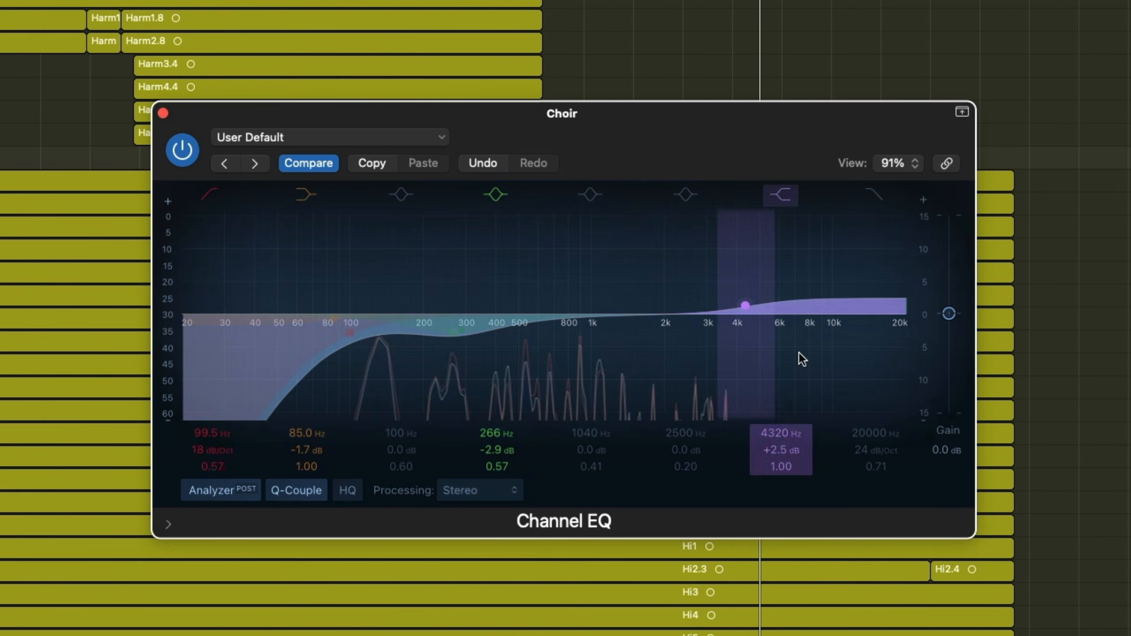
{"action": "left_click", "coordinate": [779, 196]}
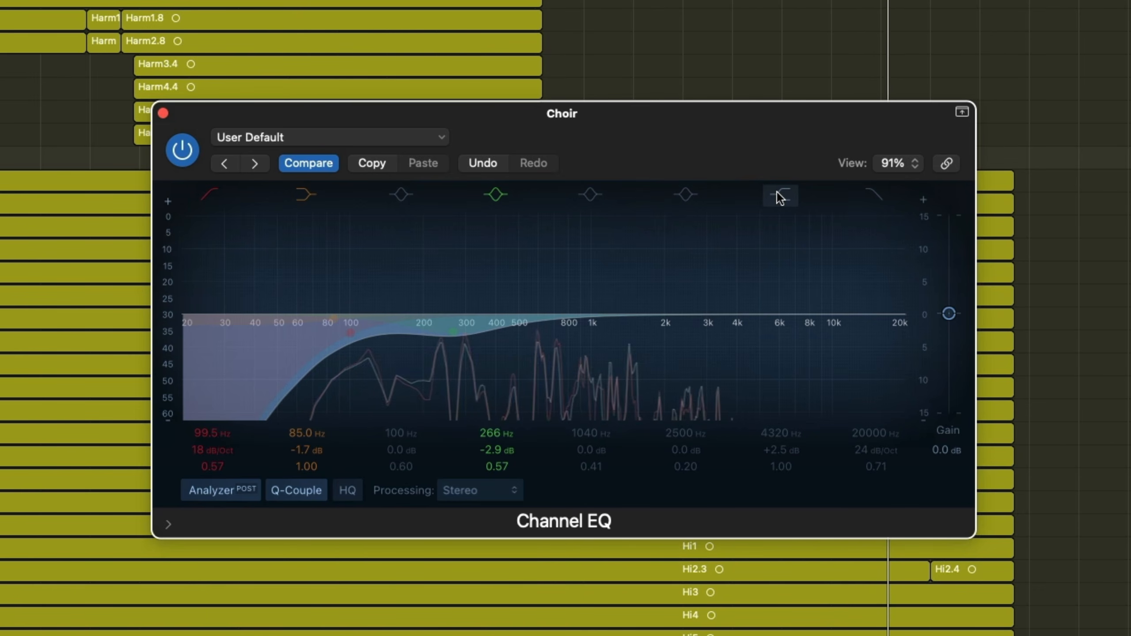
{"action": "left_click", "coordinate": [778, 195]}
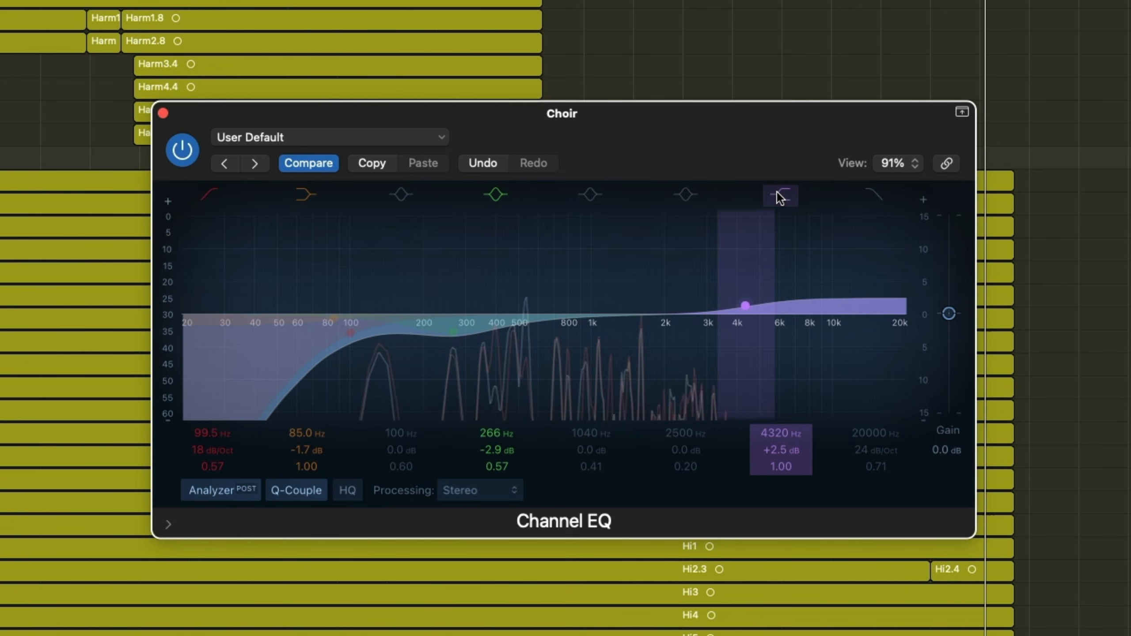
{"action": "key", "text": "space"}
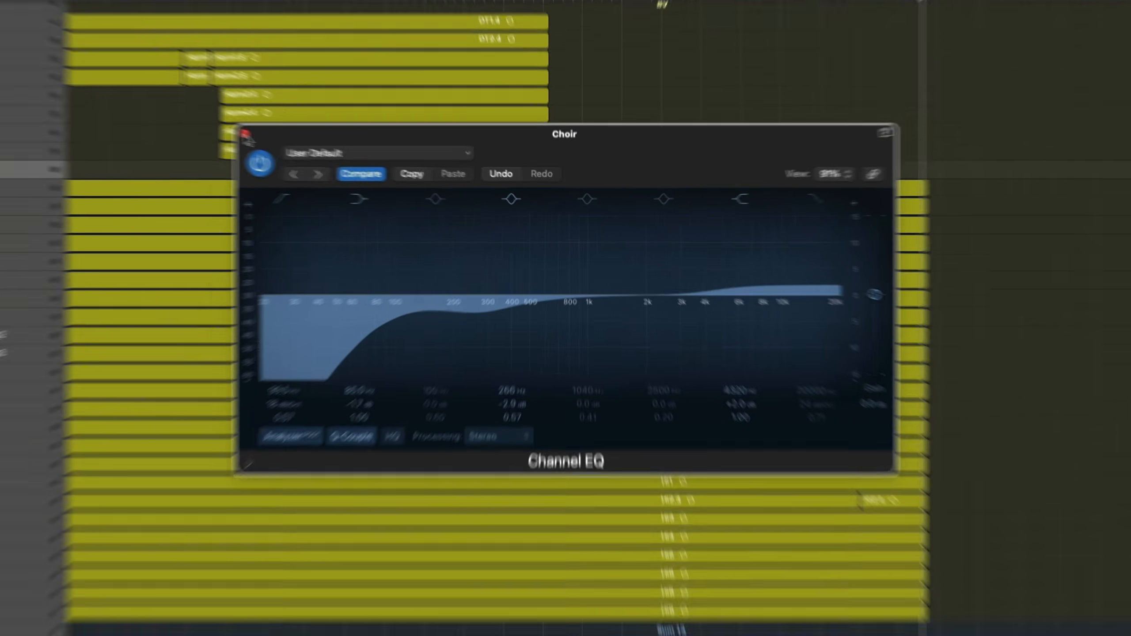
{"action": "left_click", "coordinate": [163, 113]}
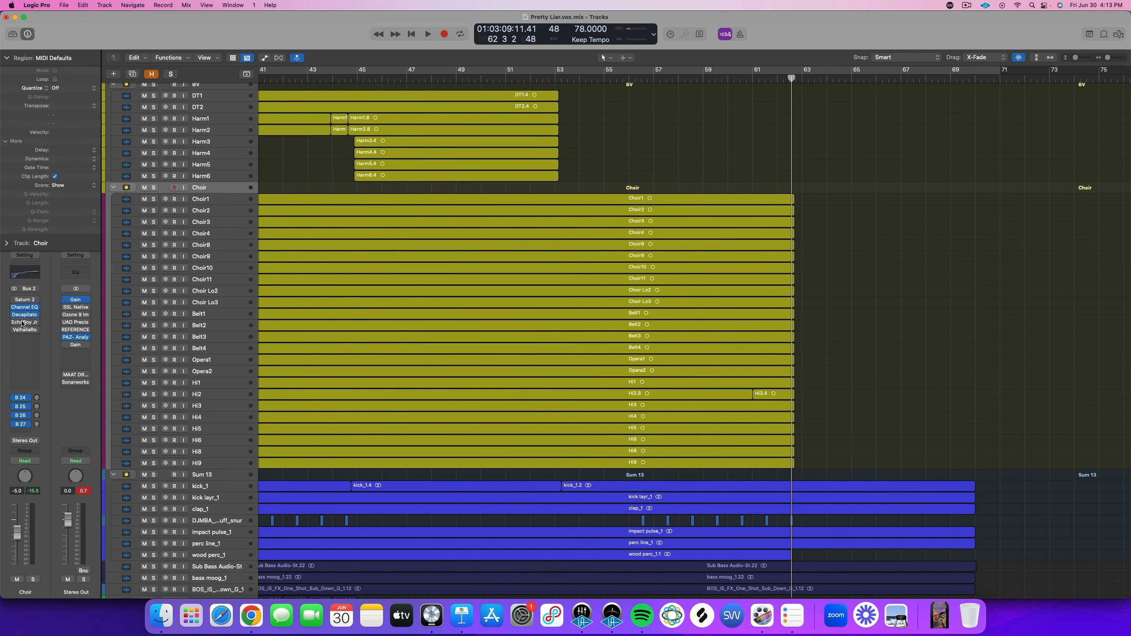
Reopen the Choir's Channel EQ and exaggerate its high shelf to +24.0 dB at 4320 Hz
{"action": "left_click", "coordinate": [25, 272]}
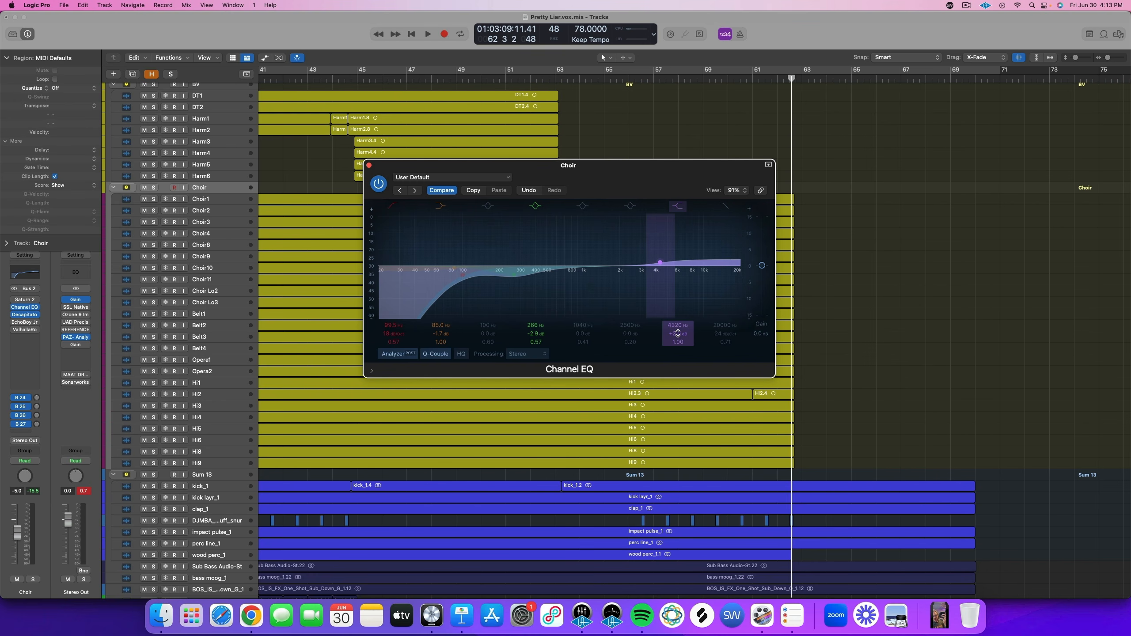
{"action": "left_click_drag", "start_coordinate": [490, 165], "coordinate": [497, 216]}
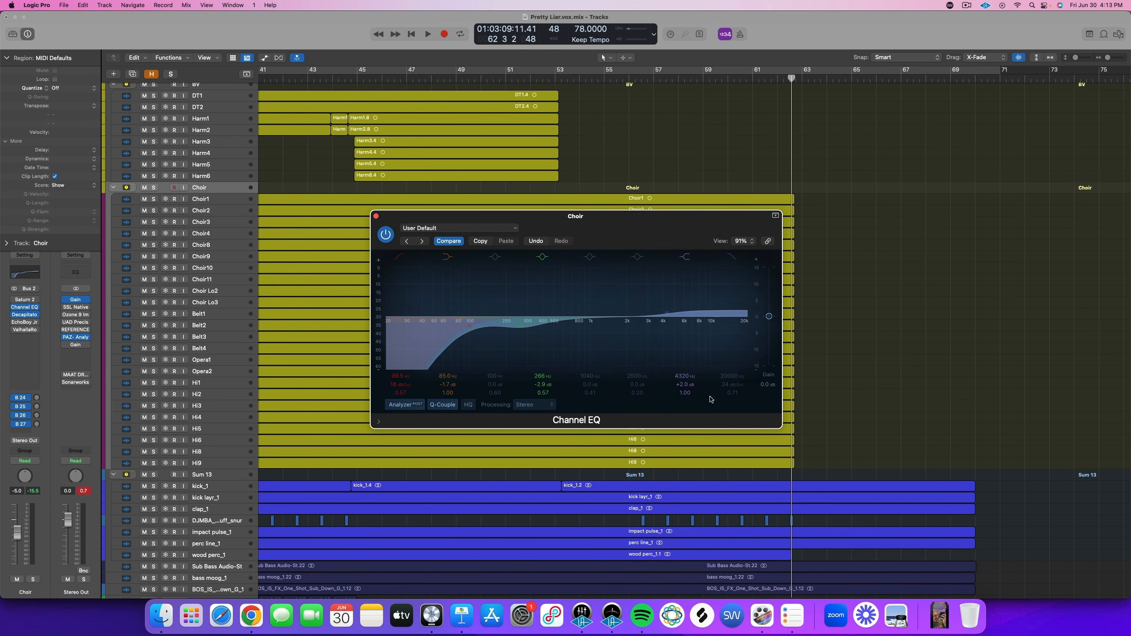
{"action": "left_click_drag", "start_coordinate": [705, 386], "coordinate": [705, 356]}
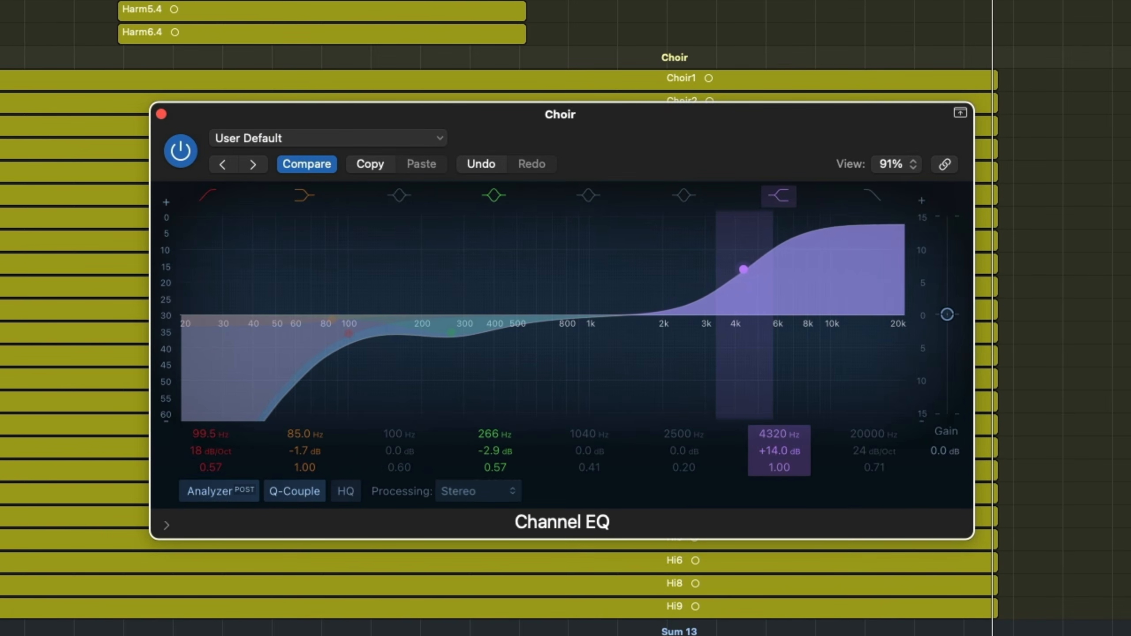
{"action": "left_click_drag", "start_coordinate": [744, 269], "coordinate": [744, 235]}
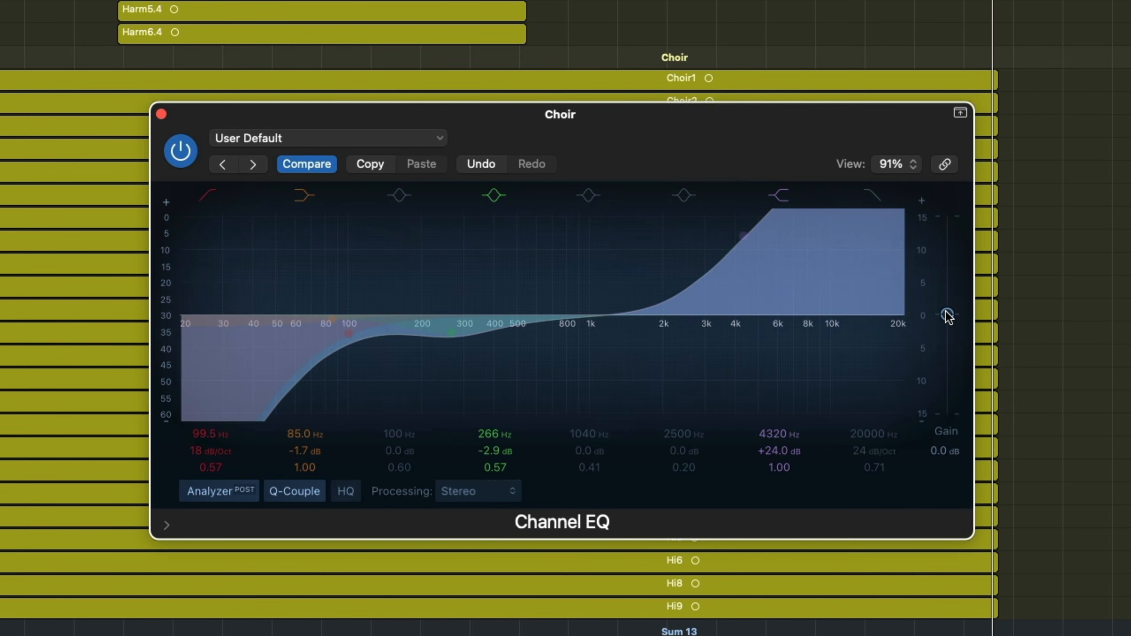
Lower the Choir EQ's output gain to -10.2 dB and listen to the boosted choir soloed
{"action": "left_click_drag", "start_coordinate": [947, 315], "coordinate": [949, 358]}
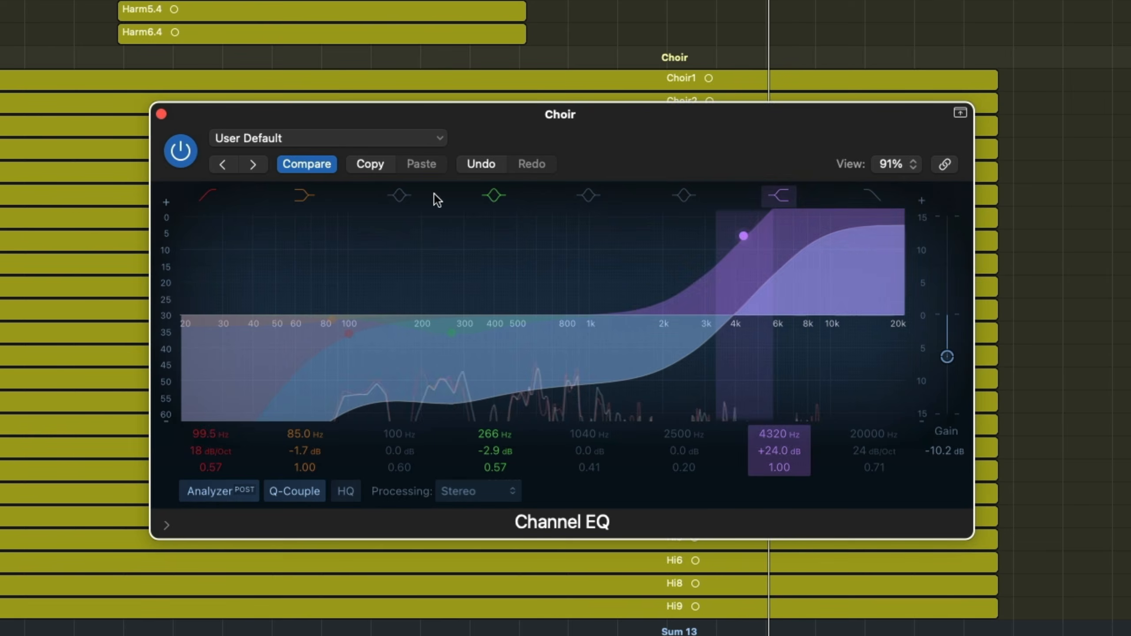
{"action": "left_click", "coordinate": [0, 58]}
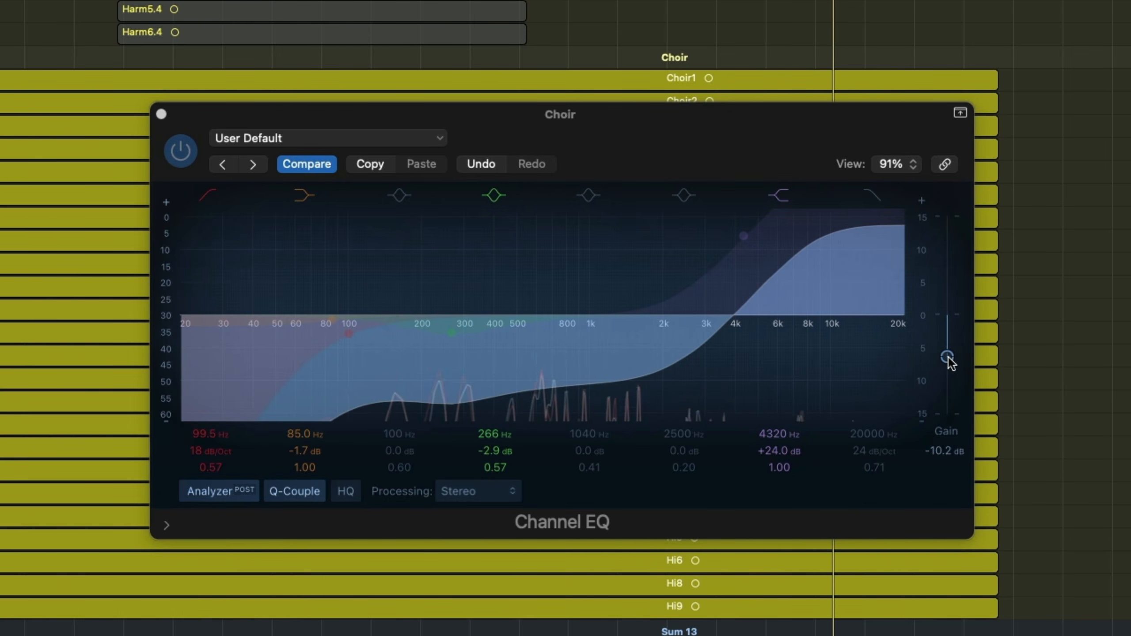
{"action": "key", "text": "space"}
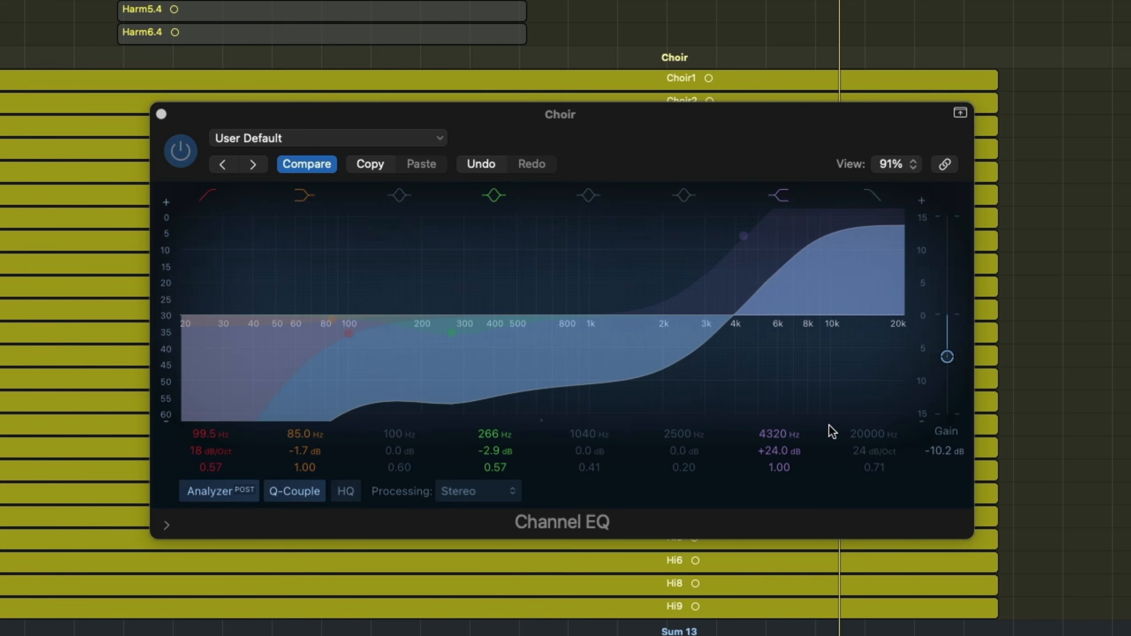
Try resetting the Choir's high shelf gain to 0.0 dB, undo the reset, and close the Channel EQ
{"action": "left_click", "coordinate": [777, 450], "text": "alt"}
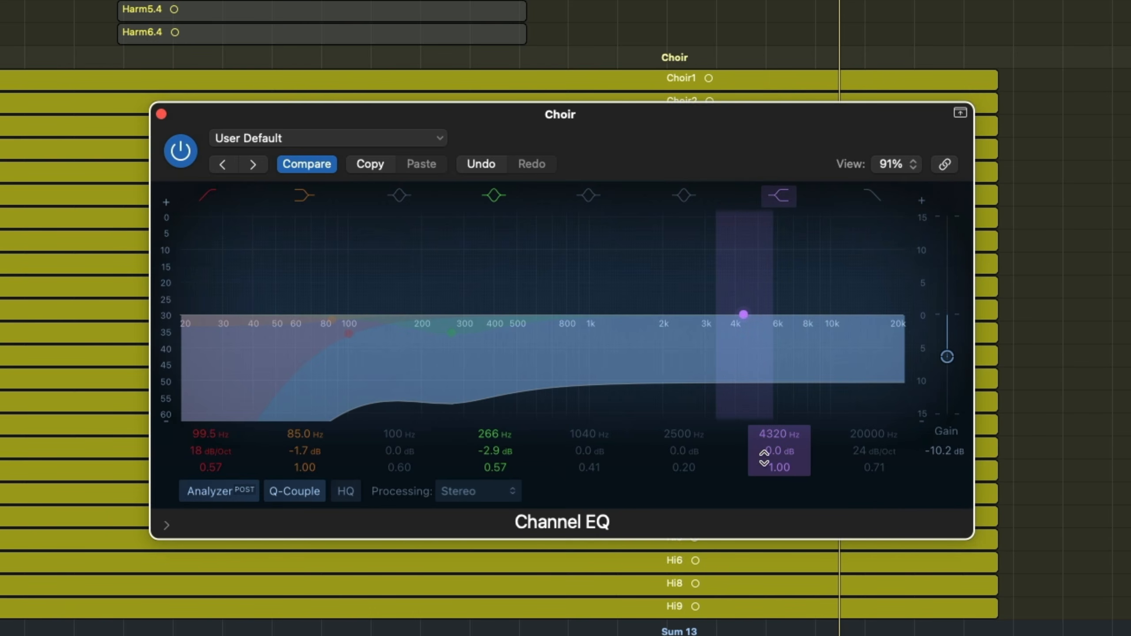
{"action": "key", "text": "super+z"}
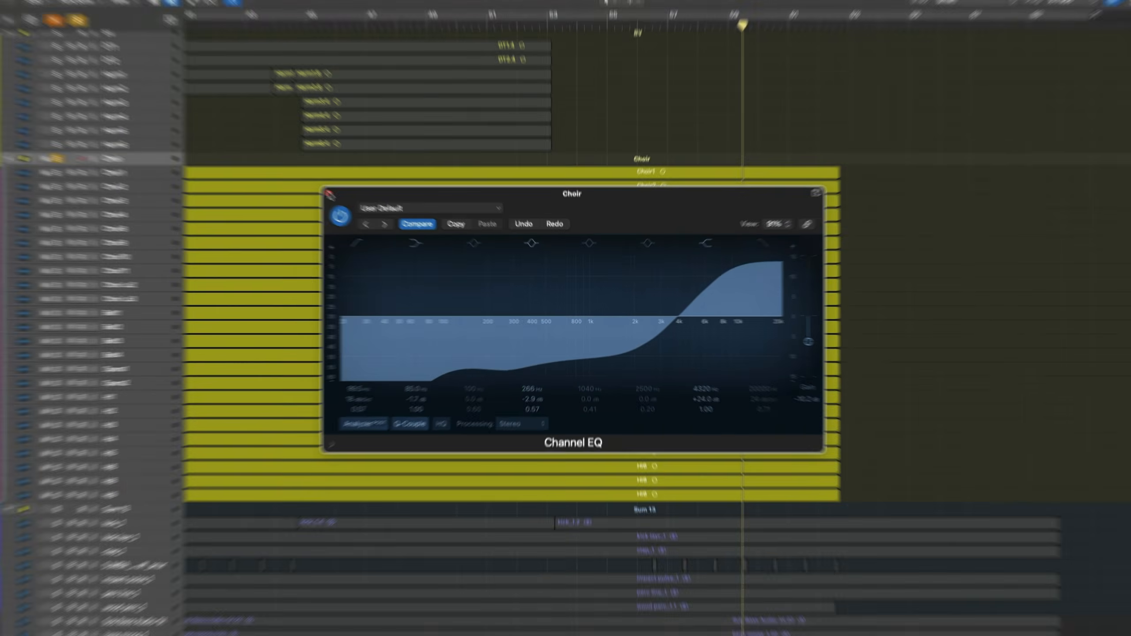
{"action": "left_click", "coordinate": [329, 194]}
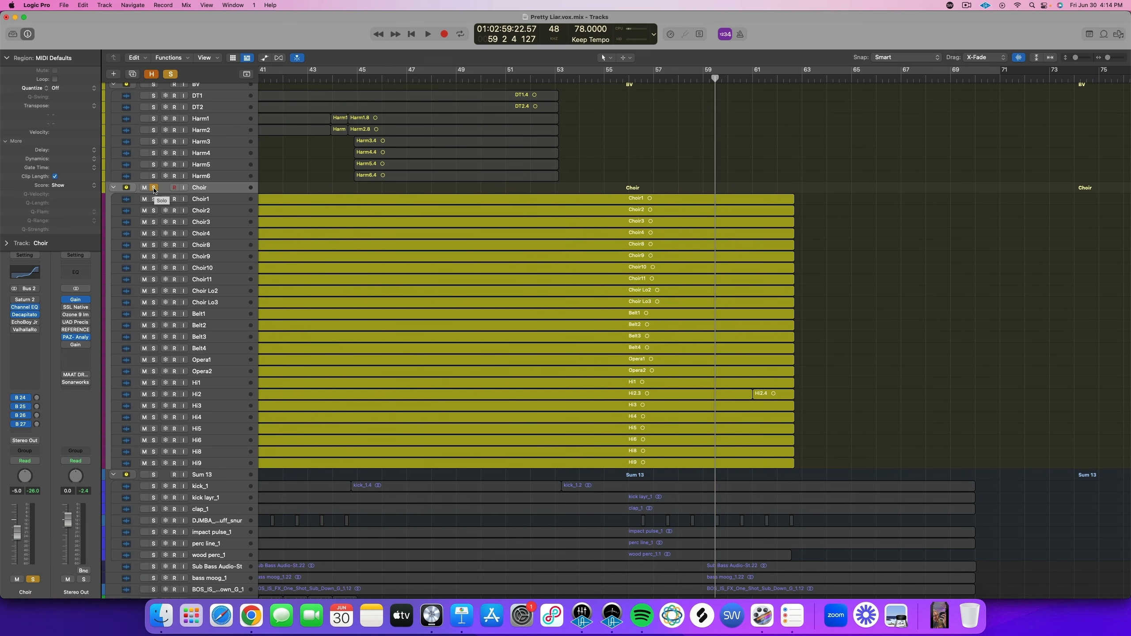
Take the Choir stack out of solo and play the boosted choir within the full mix
{"action": "left_click", "coordinate": [154, 189]}
{"action": "key", "text": "space"}
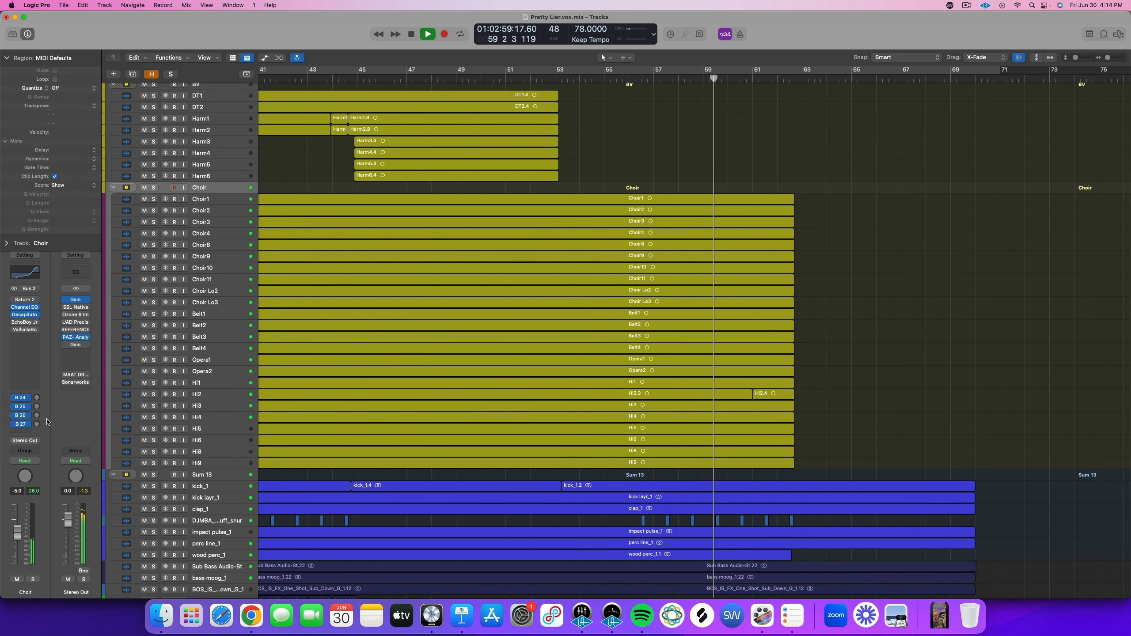
{"action": "key", "text": "space"}
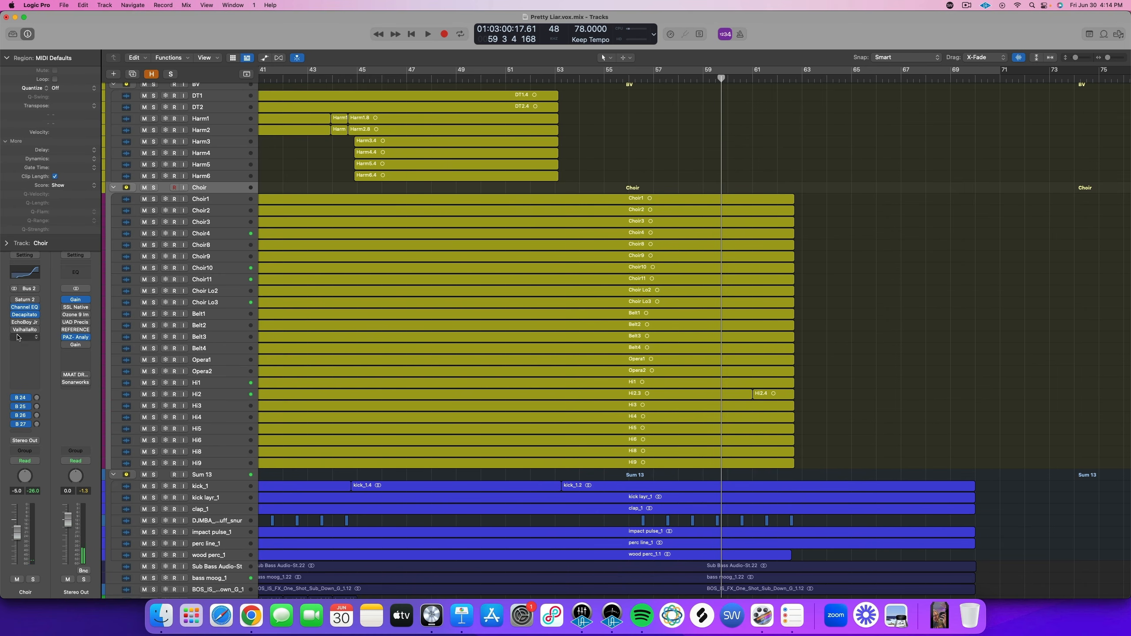
{"action": "key", "text": "s"}
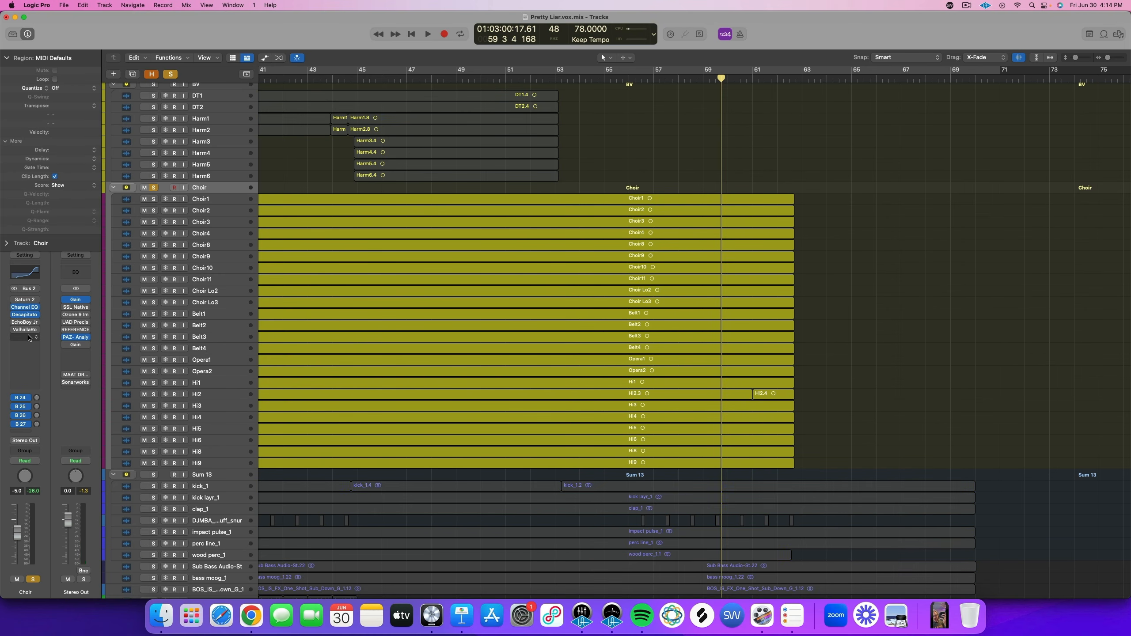
{"action": "key", "text": "s"}
Undo the Choir EQ's output gain reduction and close the Channel EQ
{"action": "key", "text": "super+z"}
{"action": "key", "text": "super+z"}
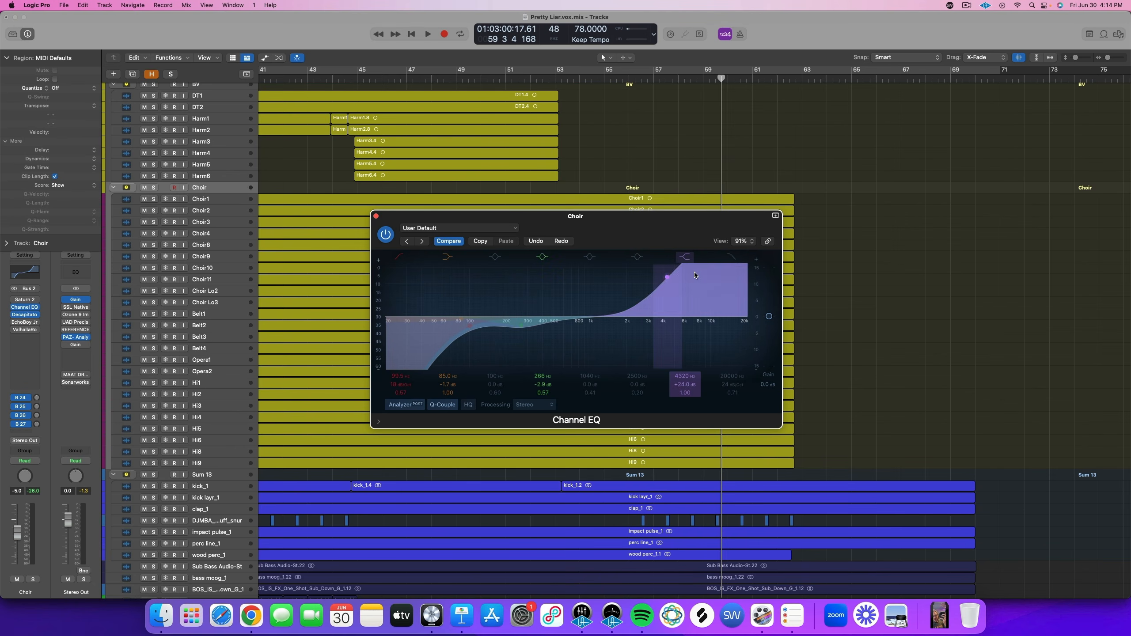
{"action": "left_click", "coordinate": [377, 217]}
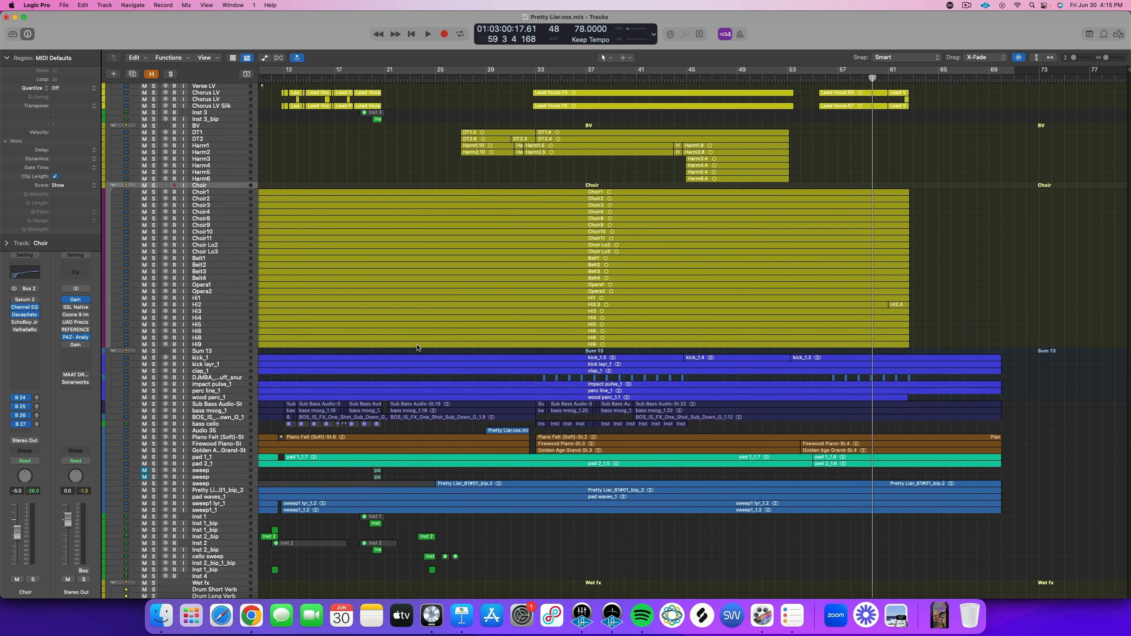
Insert the Pro-R reverb on the Stereo Out channel
{"action": "scroll", "coordinate": [417, 347], "scroll_direction": "down", "scroll_amount": 5}
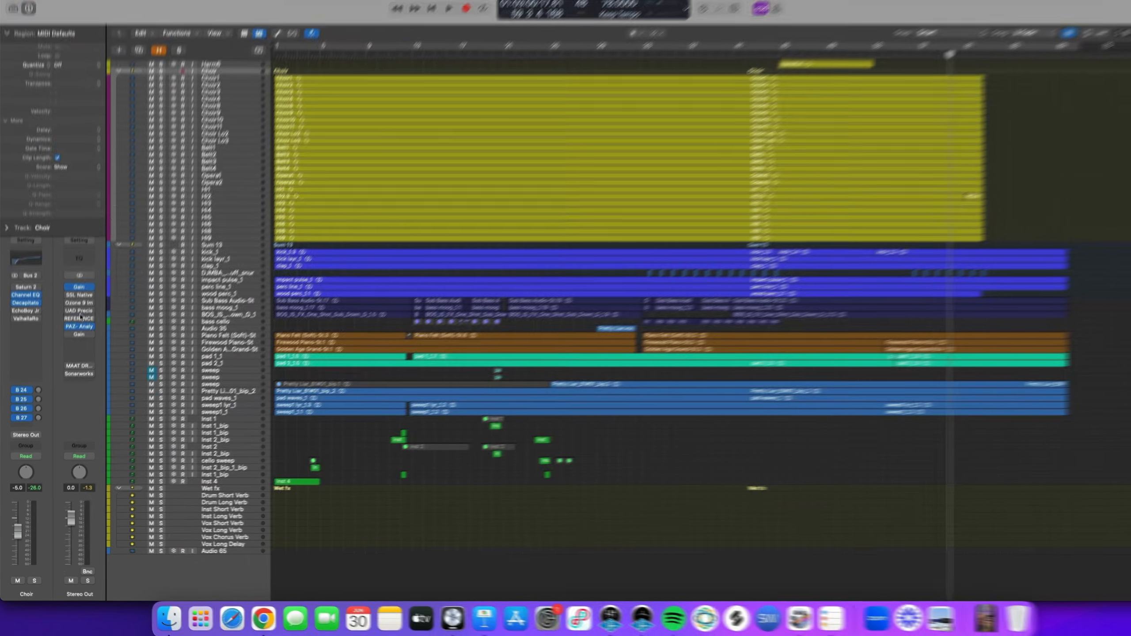
{"action": "left_click", "coordinate": [77, 326]}
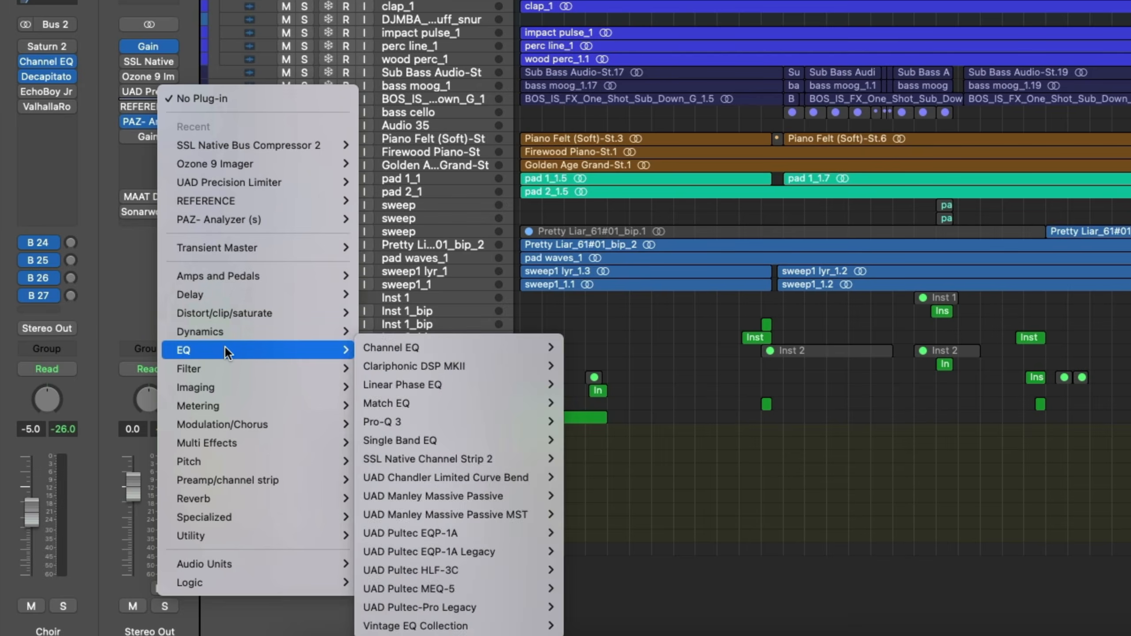
{"action": "mouse_move", "coordinate": [230, 499]}
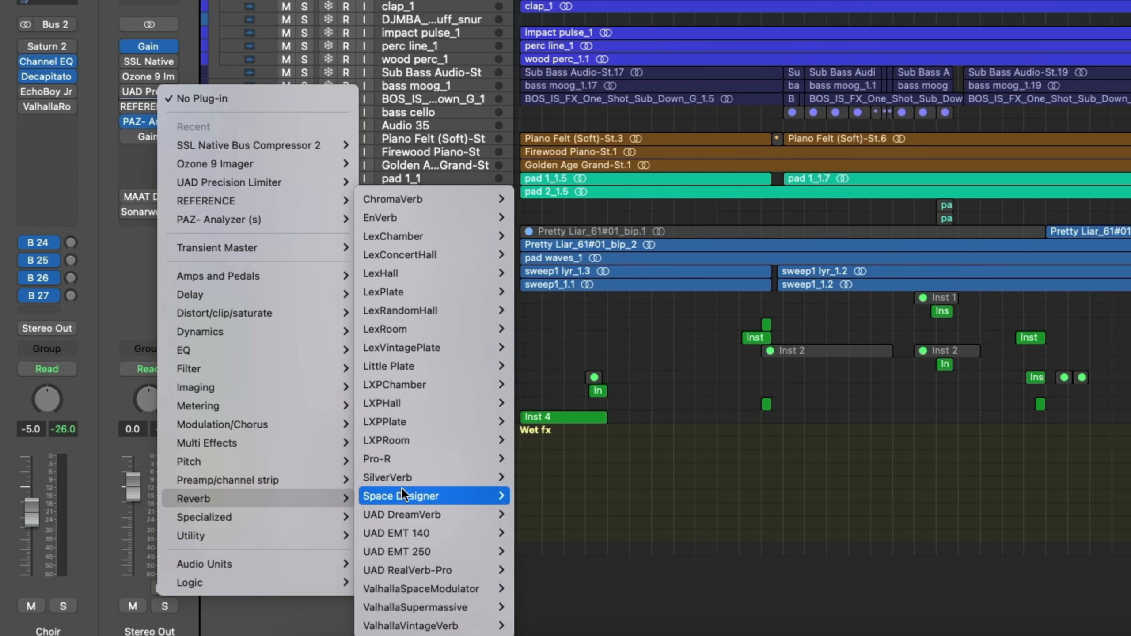
{"action": "mouse_move", "coordinate": [409, 490]}
{"action": "left_click", "coordinate": [410, 457]}
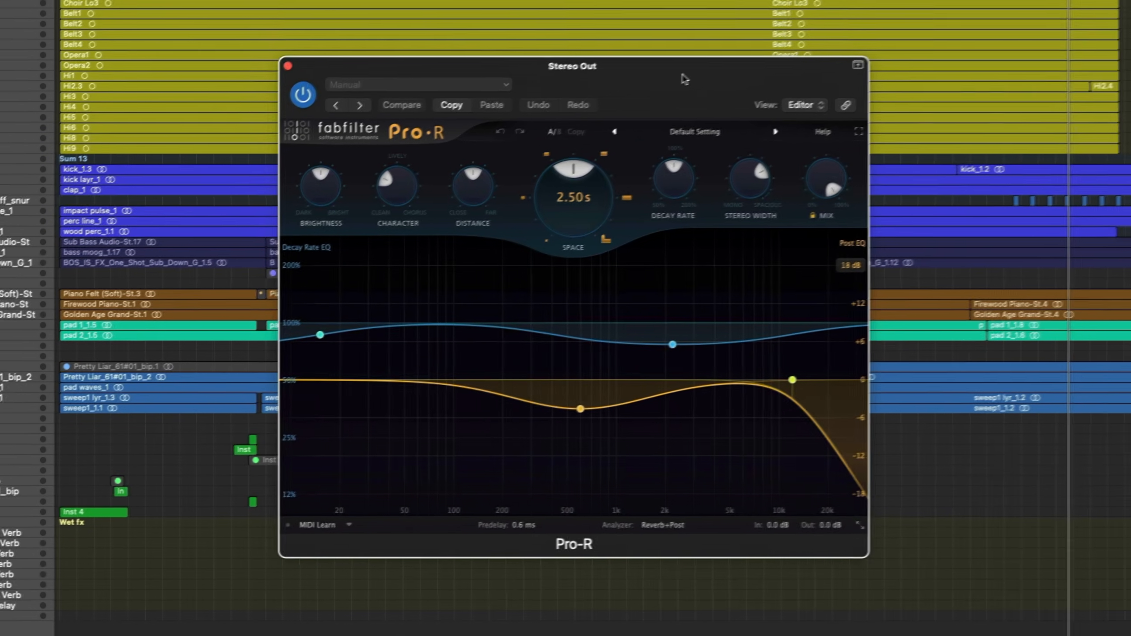
Examine Pro-R's Mix and Space controls and play the full mix through the reverb
{"action": "mouse_move", "coordinate": [830, 187]}
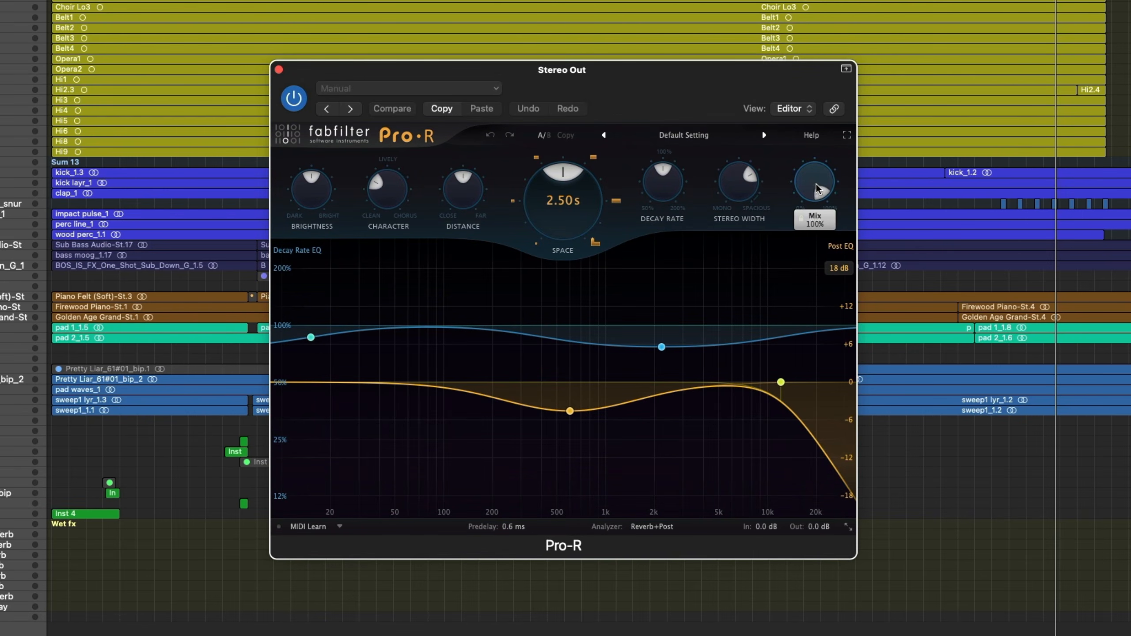
{"action": "mouse_move", "coordinate": [539, 218]}
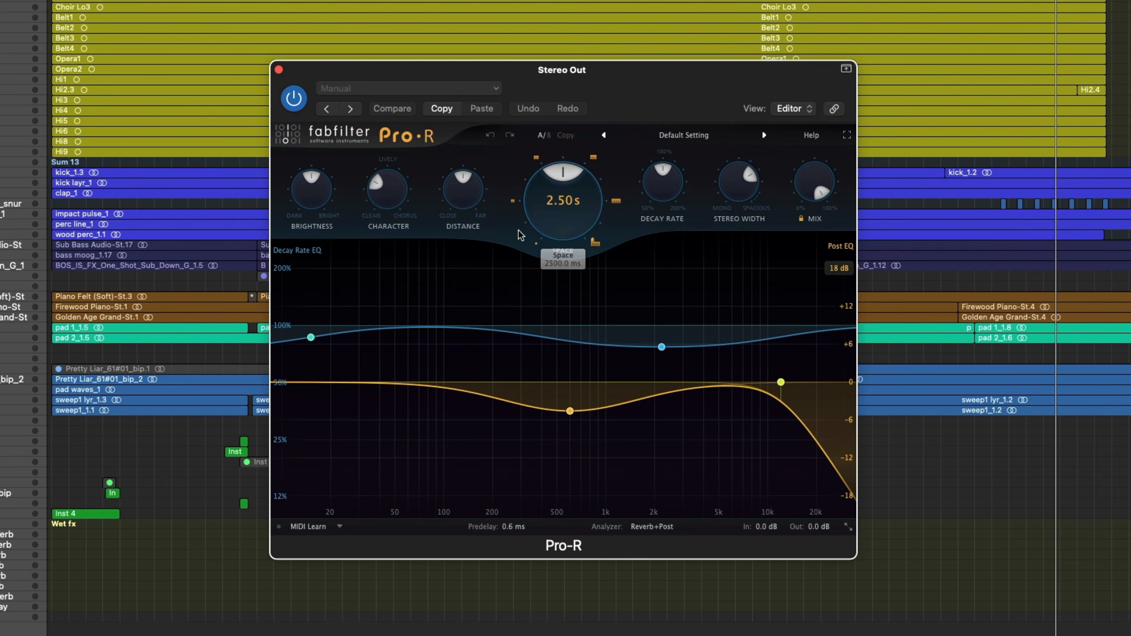
{"action": "mouse_move", "coordinate": [595, 200]}
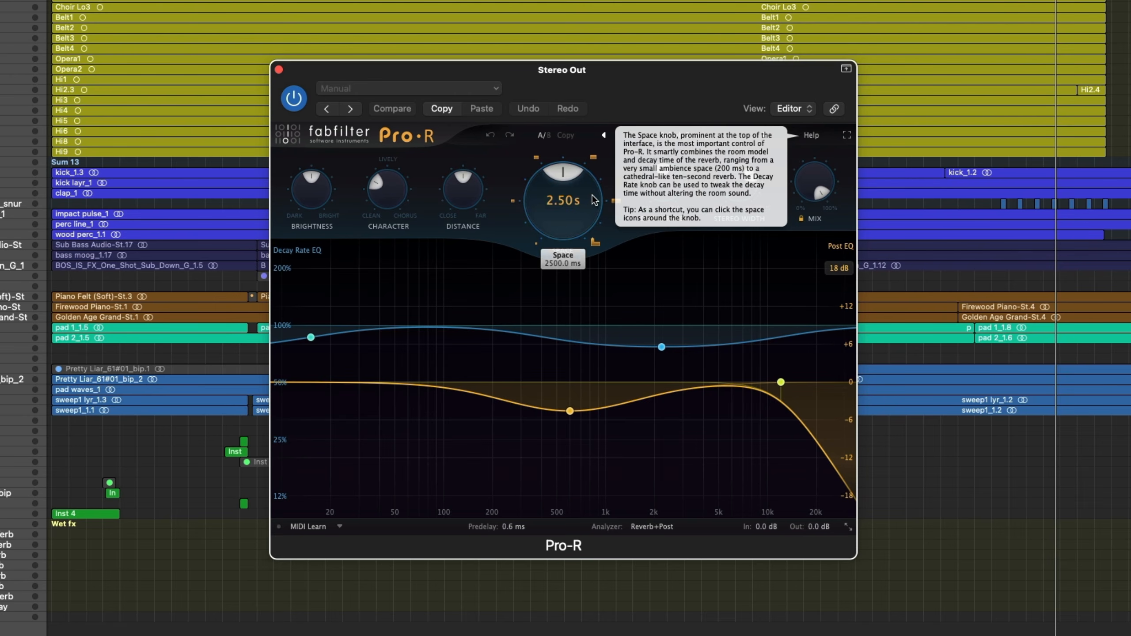
{"action": "key", "text": "space"}
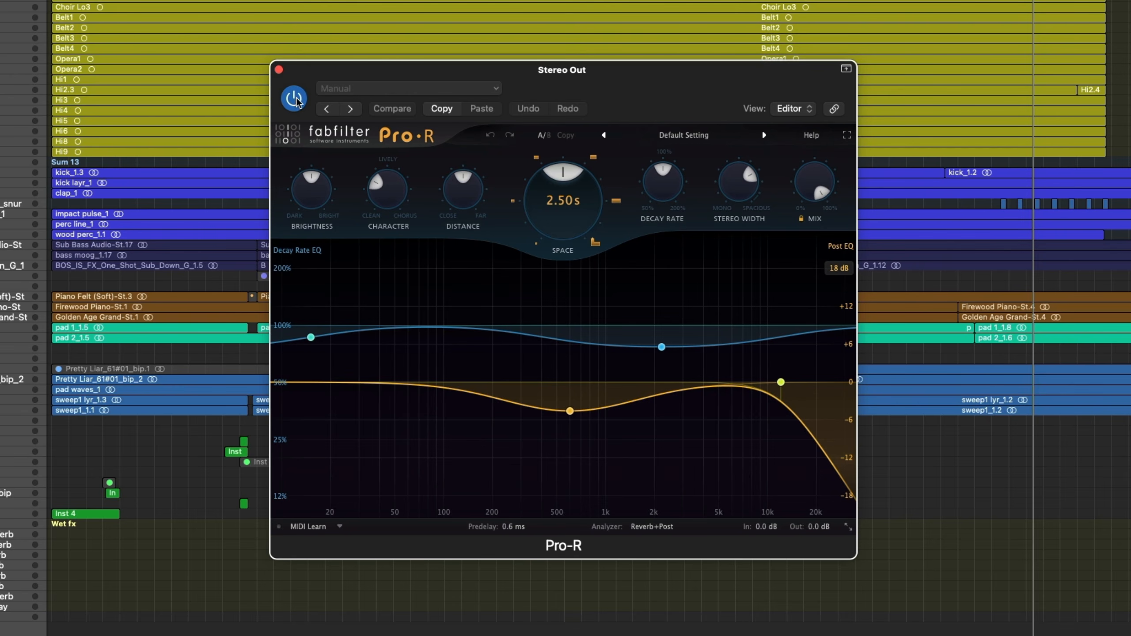
Play the full mix and compare it with Pro-R bypassed and enabled on the Stereo Out
{"action": "key", "text": "space"}
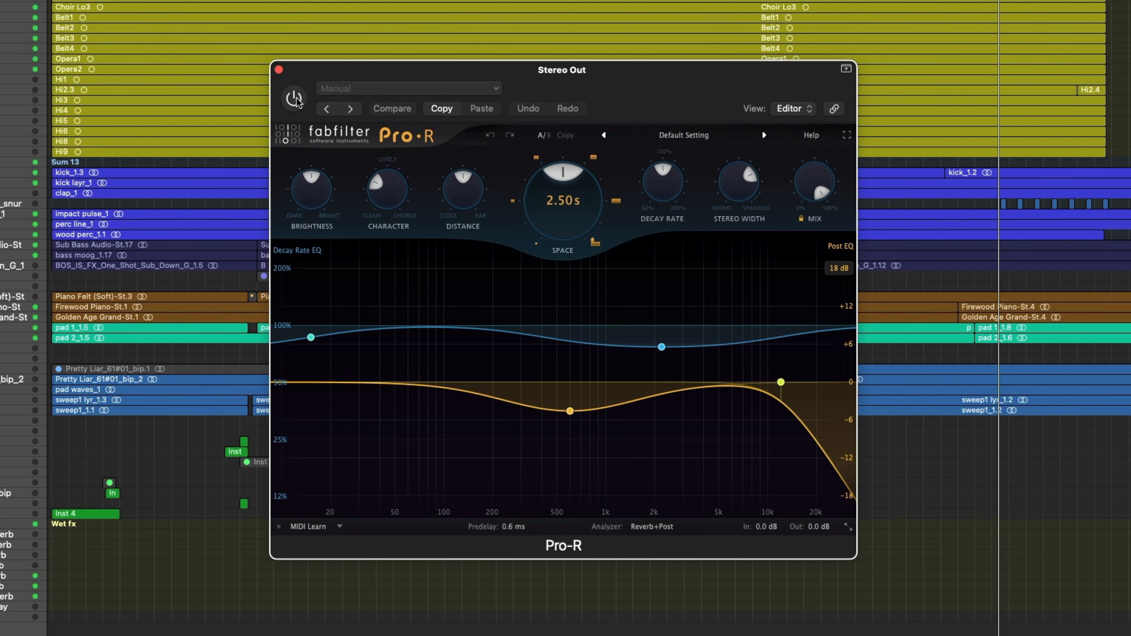
{"action": "left_click", "coordinate": [294, 99]}
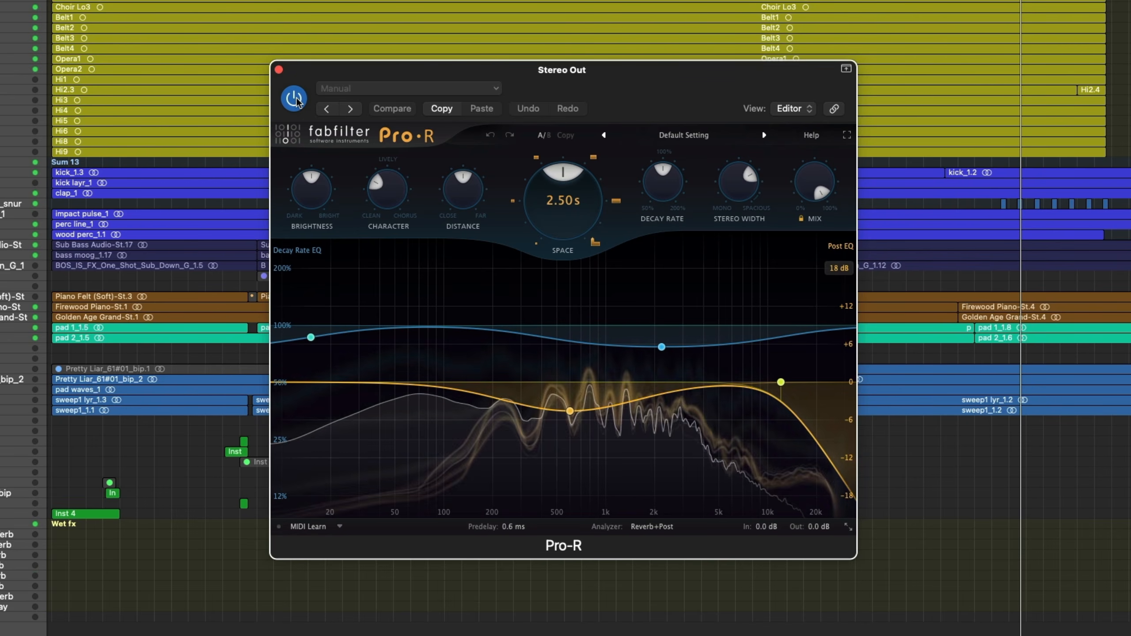
{"action": "key", "text": "space"}
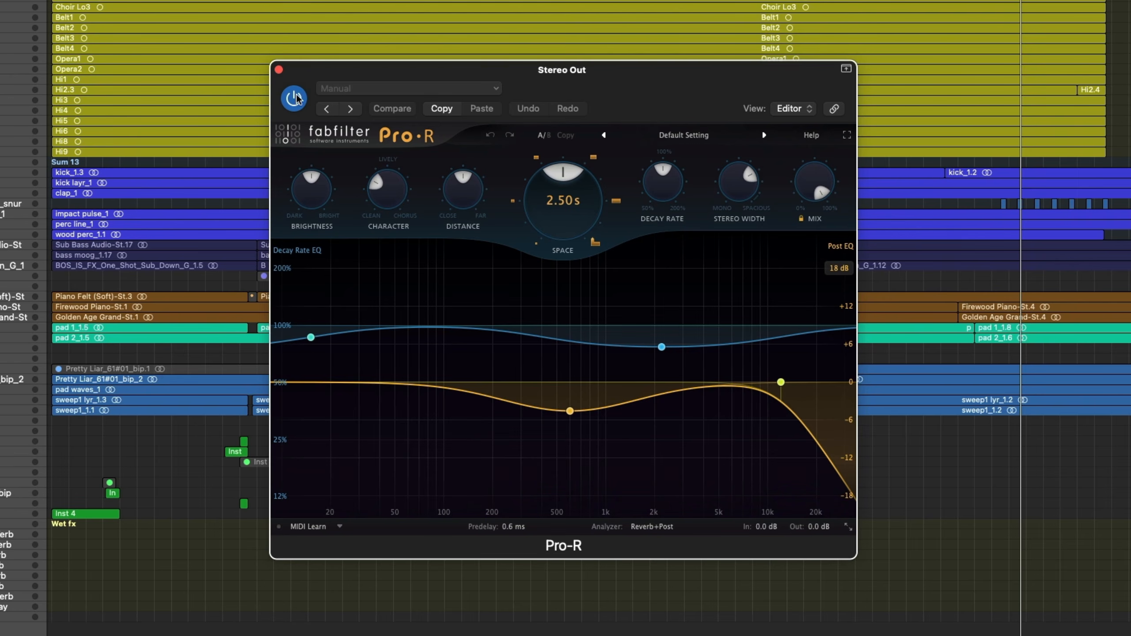
Lower Pro-R's Mix to about 50% and play the full mix through the reverb
{"action": "left_click_drag", "start_coordinate": [798, 89], "coordinate": [801, 103]}
{"action": "mouse_move", "coordinate": [808, 212]}
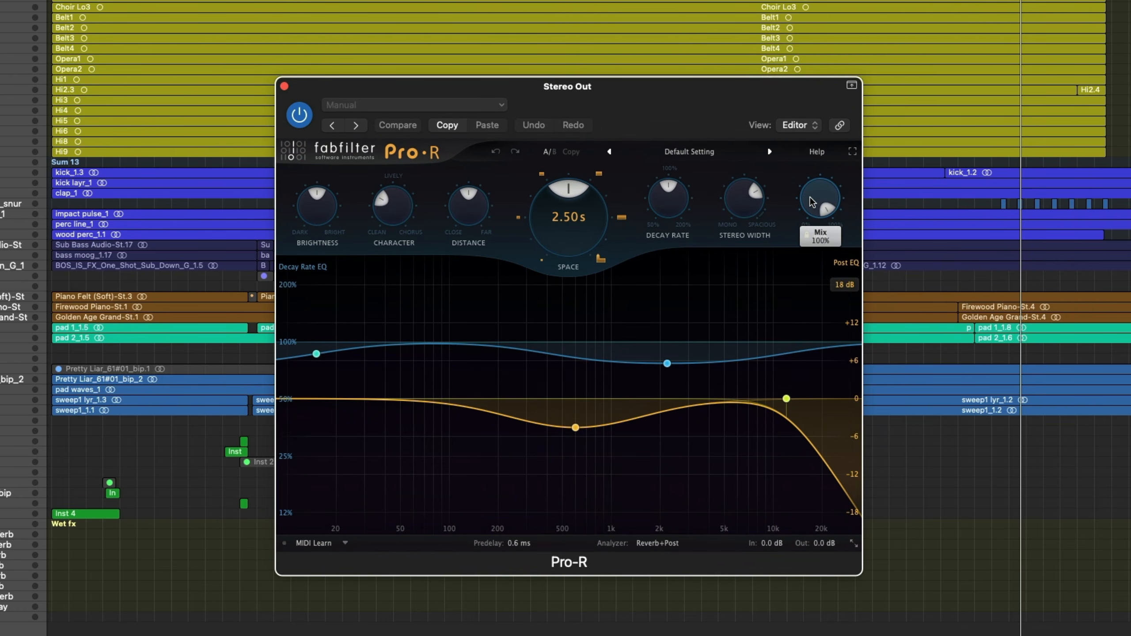
{"action": "left_click_drag", "start_coordinate": [812, 201], "coordinate": [823, 245]}
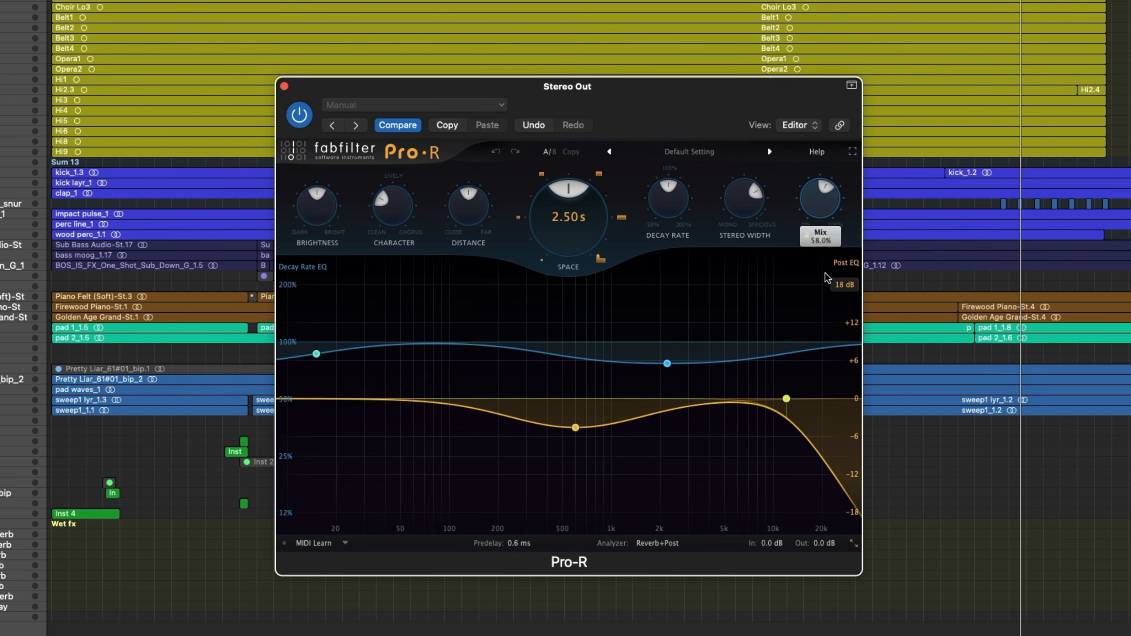
{"action": "key", "text": "space"}
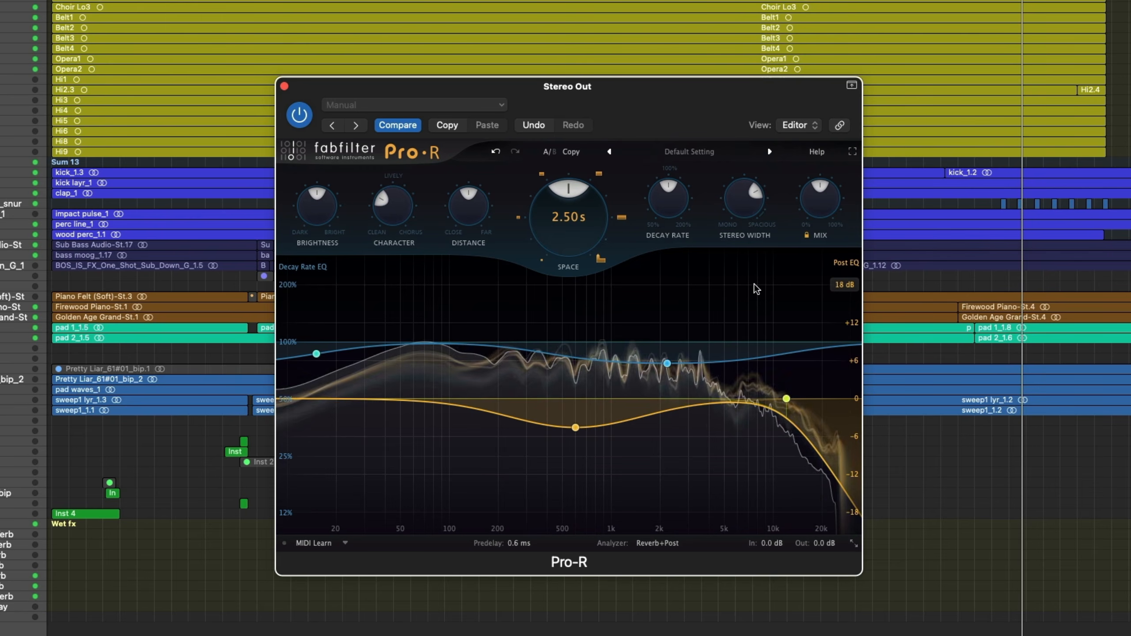
Reduce Pro-R's Mix to well below half while the full mix plays, and reposition the plug-in window
{"action": "mouse_move", "coordinate": [819, 206]}
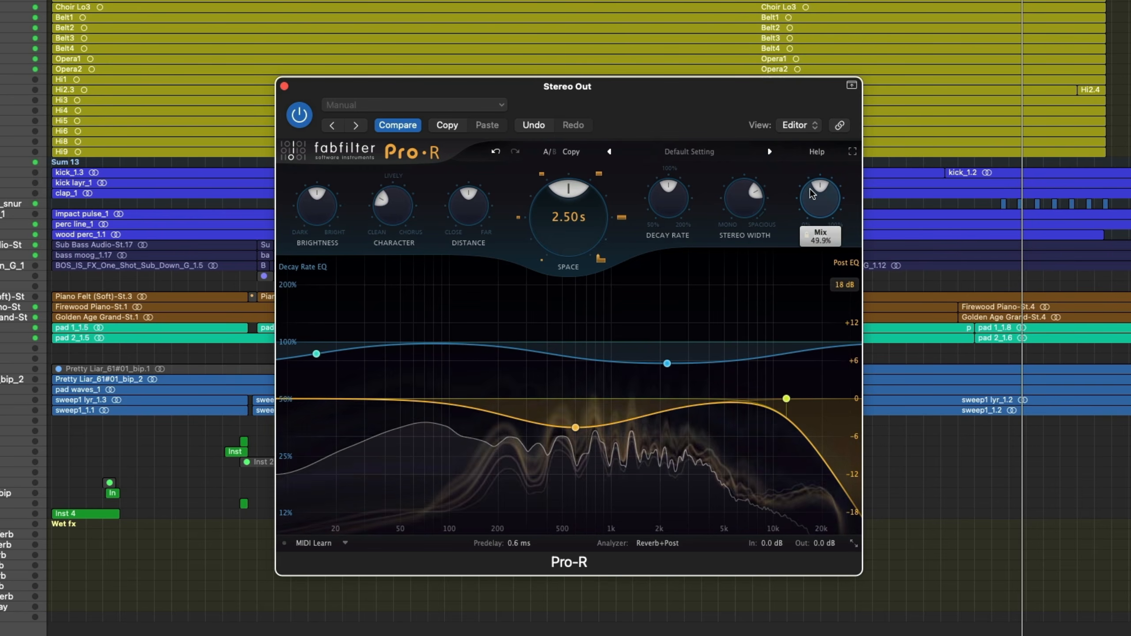
{"action": "left_click_drag", "start_coordinate": [818, 206], "coordinate": [825, 260]}
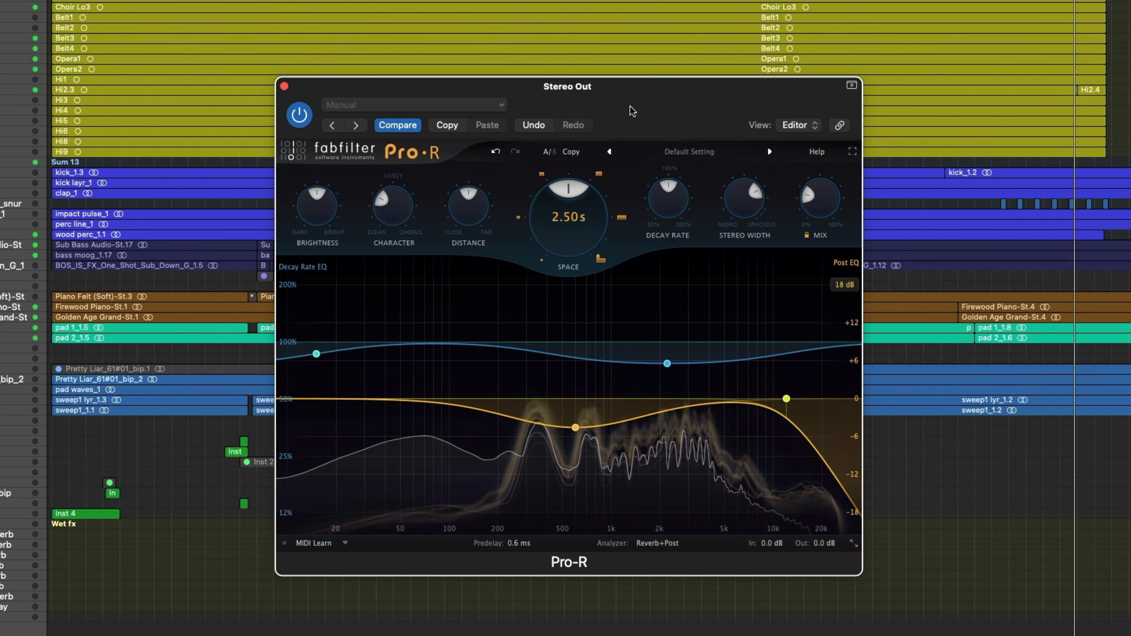
{"action": "left_click_drag", "start_coordinate": [630, 106], "coordinate": [554, 76]}
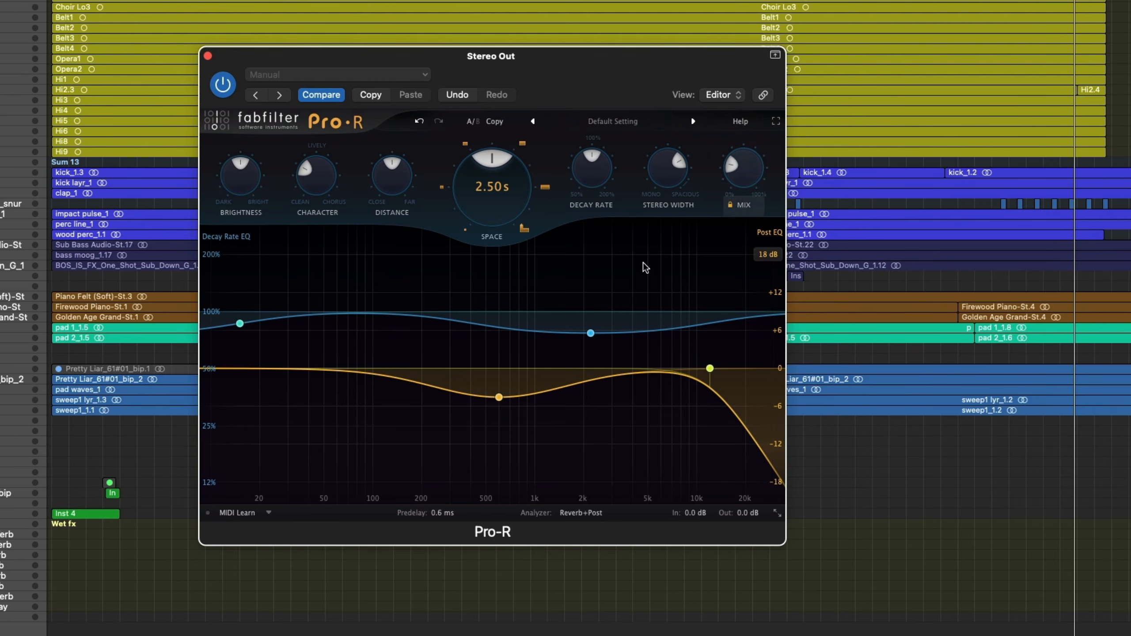
Compare the playing mix with the low-mix Pro-R on and off, leave the reverb bypassed and close its window
{"action": "key", "text": "space"}
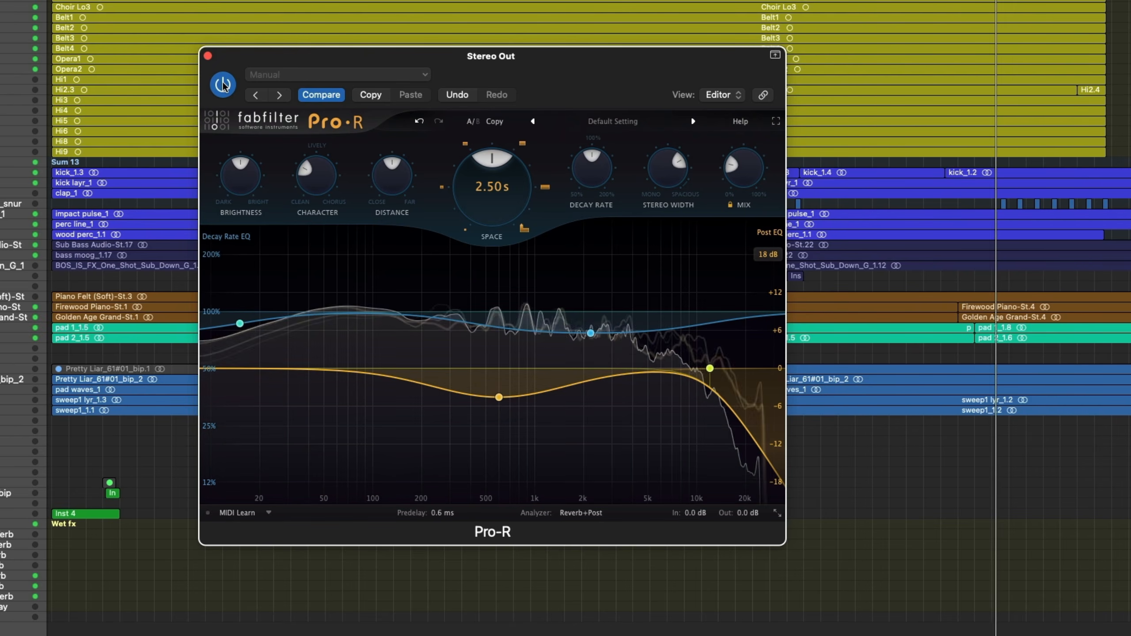
{"action": "left_click", "coordinate": [223, 85]}
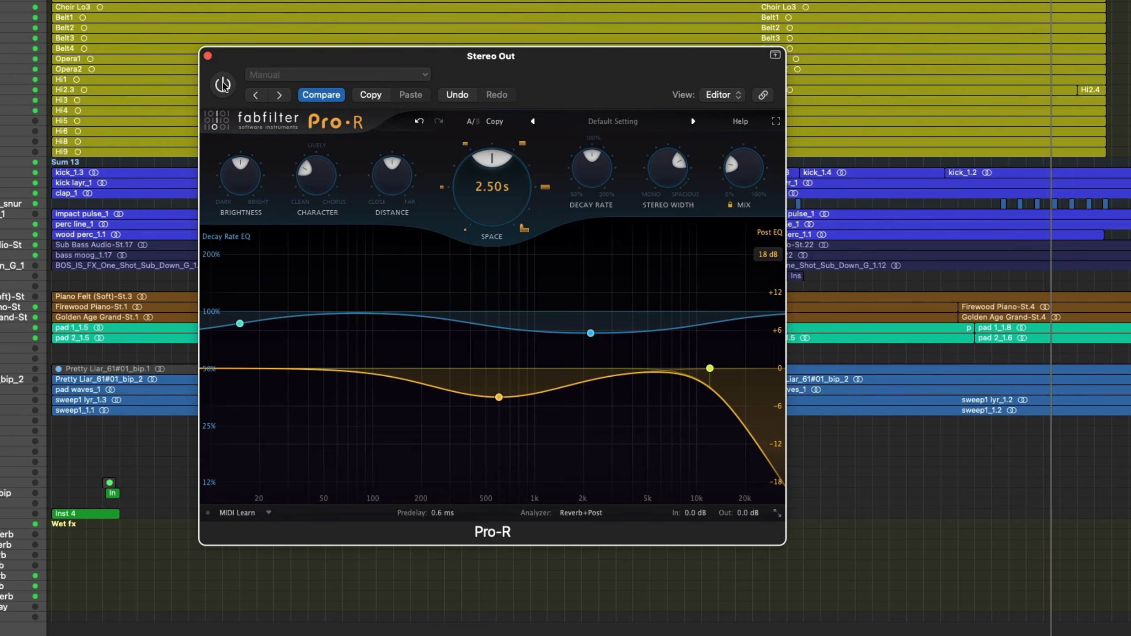
{"action": "left_click", "coordinate": [223, 85]}
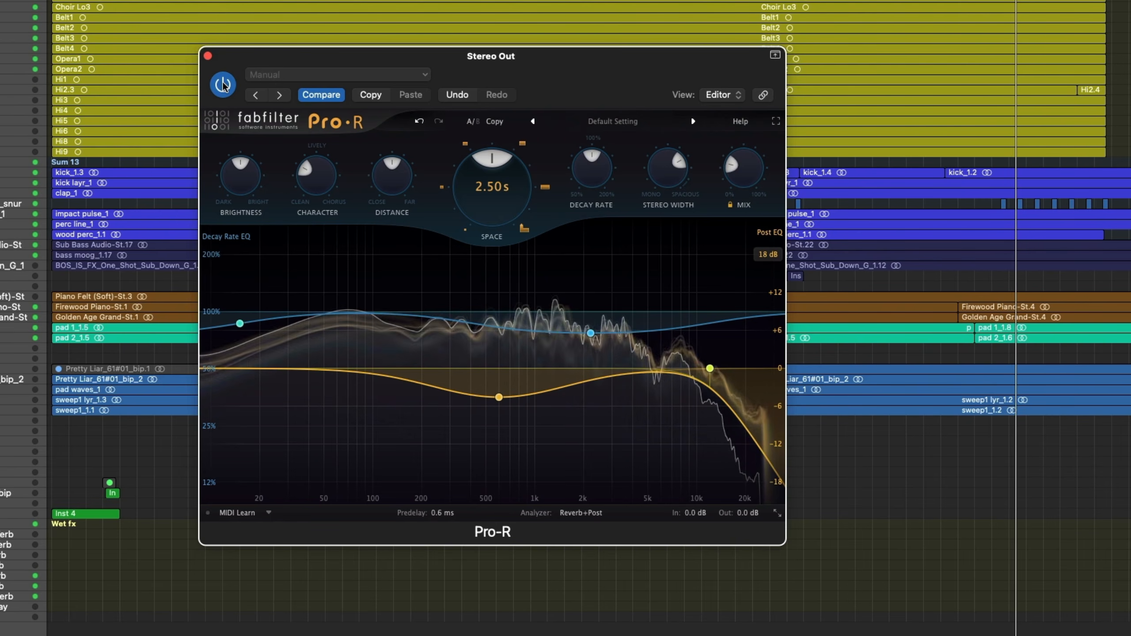
{"action": "left_click", "coordinate": [223, 84]}
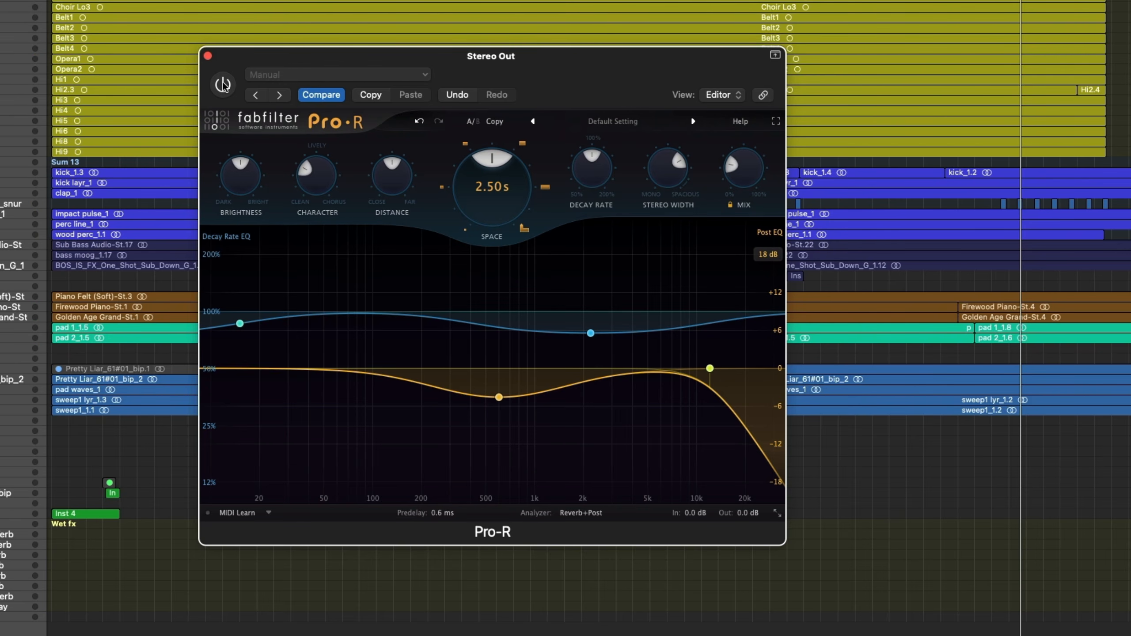
{"action": "left_click", "coordinate": [208, 55]}
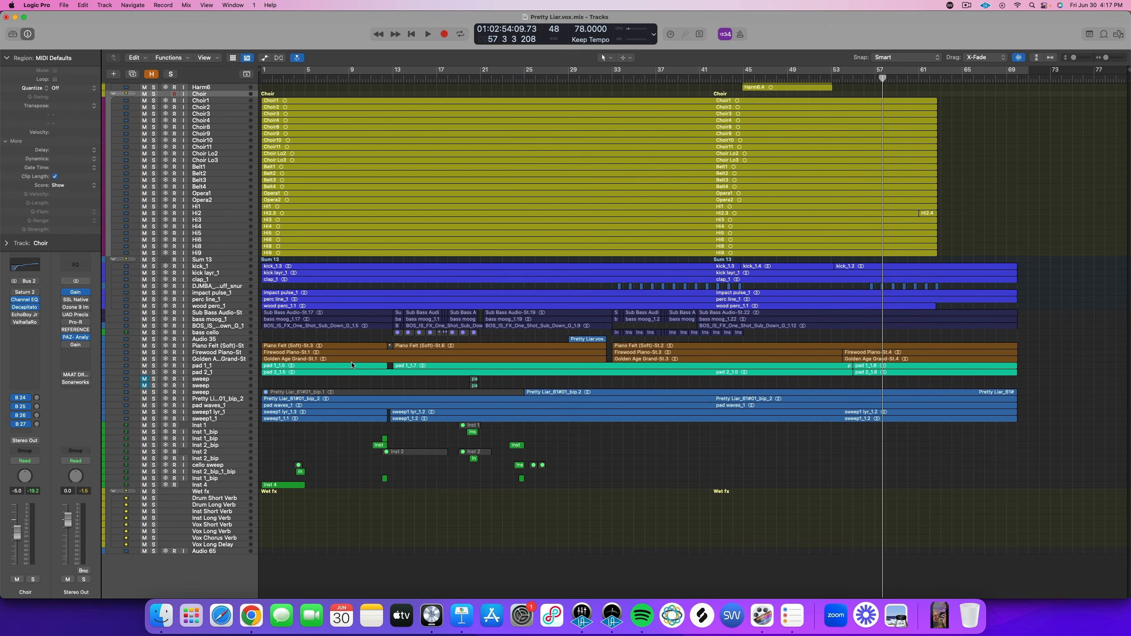